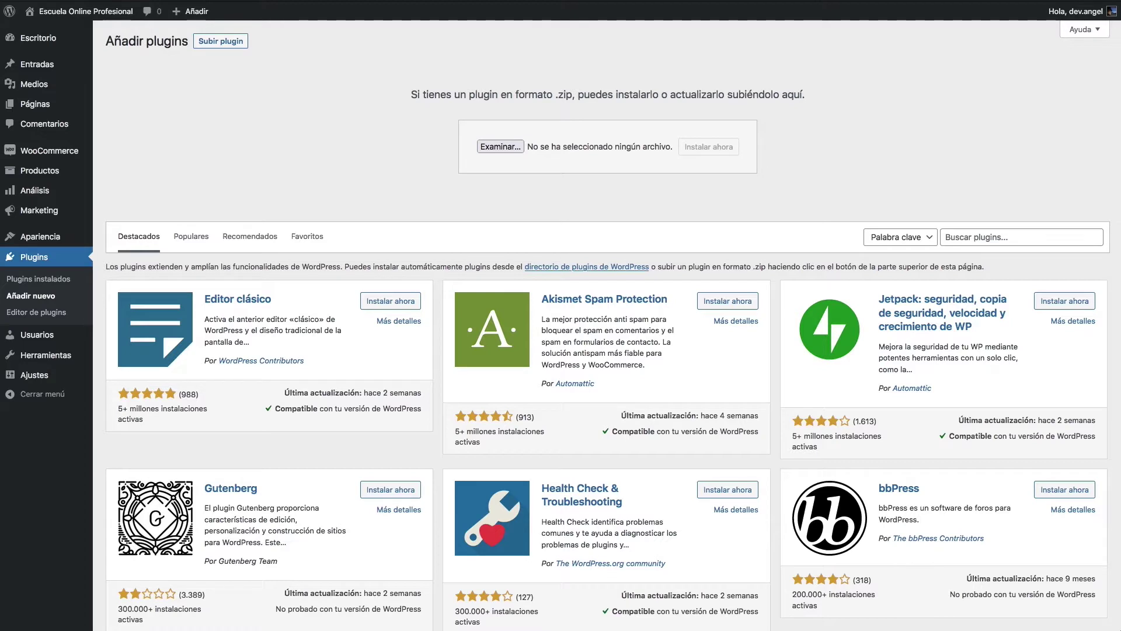
Step: Upload the learndash-v3.4.2.1 zip, cancel the reinstall, and go to Plugins instalados
left_click_drag(21, 346, 493, 163)
left_click(688, 150)
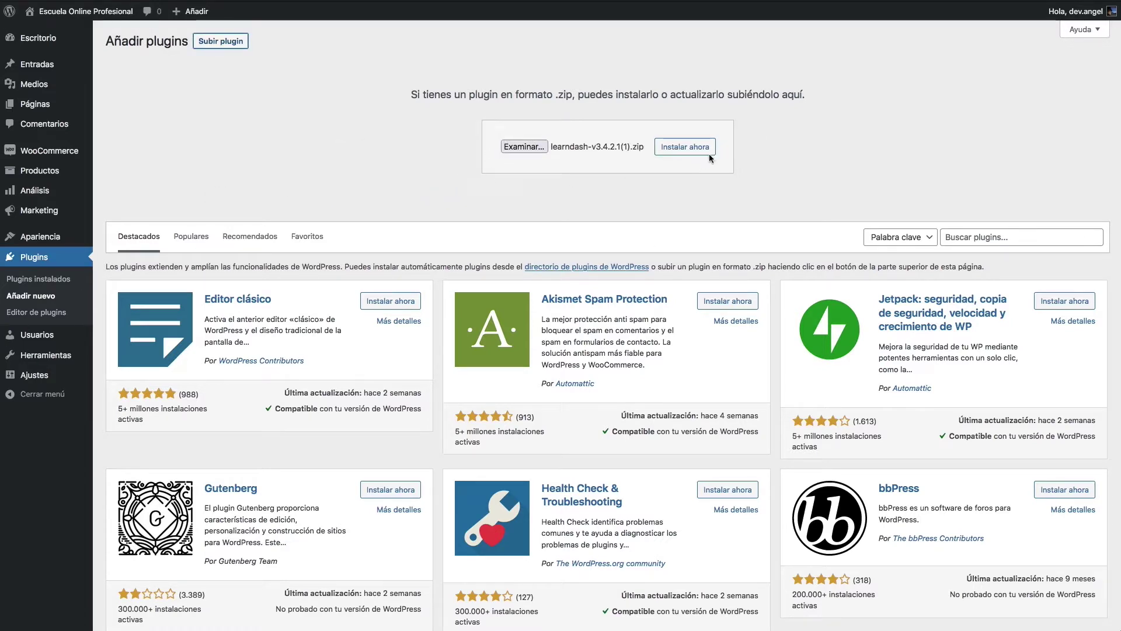
left_click(696, 148)
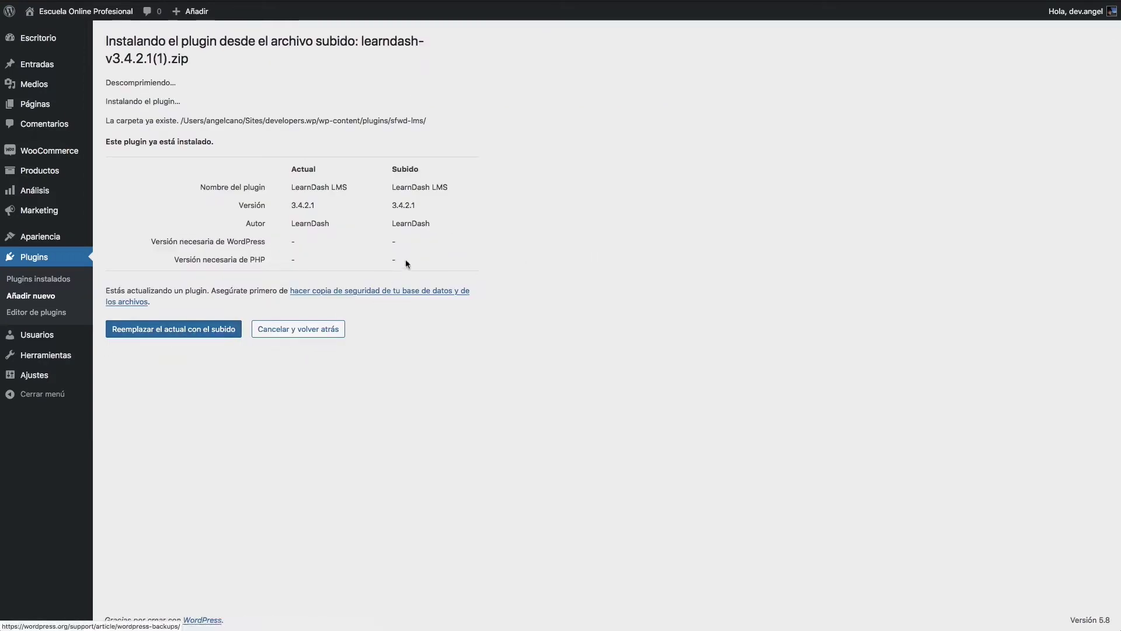
left_click(310, 336)
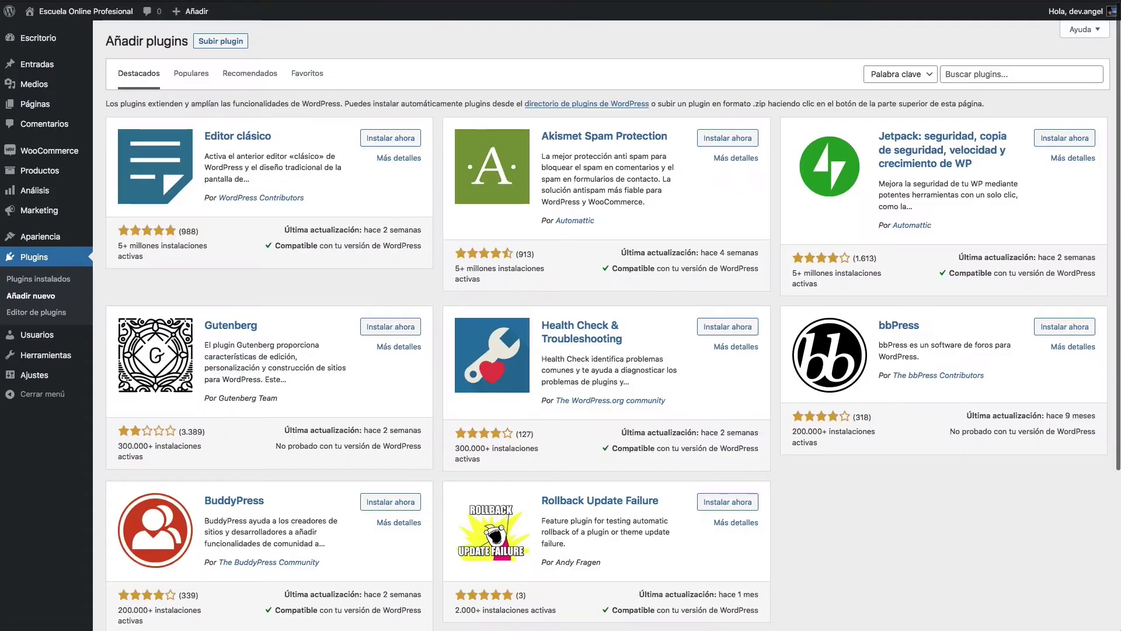
left_click(38, 278)
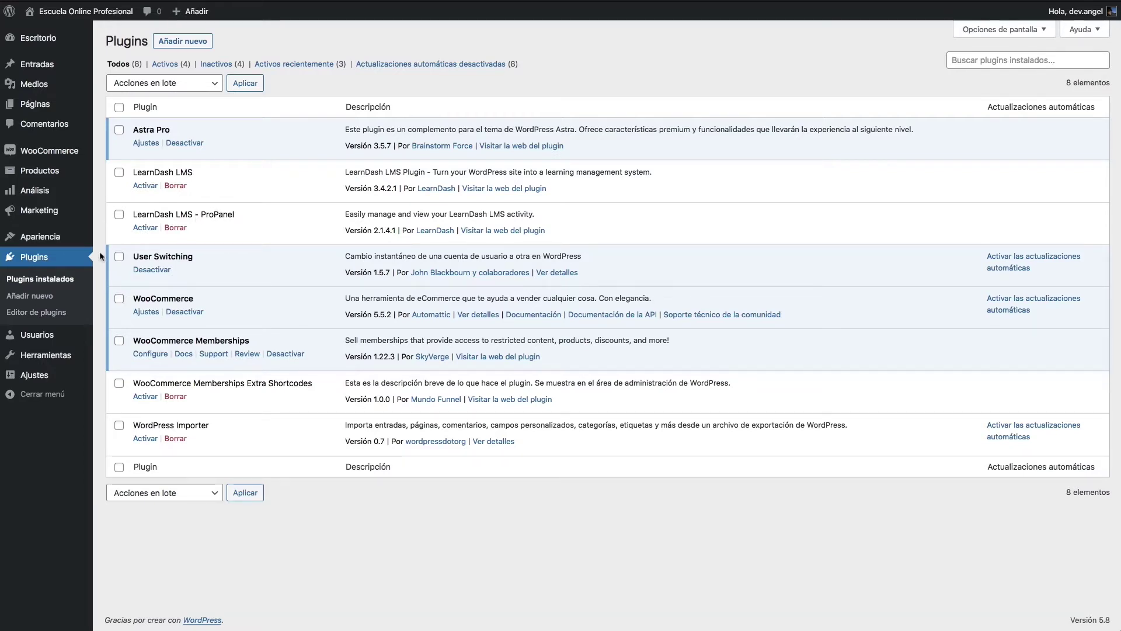
Step: Select LearnDash LMS and LearnDash LMS - ProPanel for activation and dismiss the licence warning
left_click(119, 173)
left_click(119, 215)
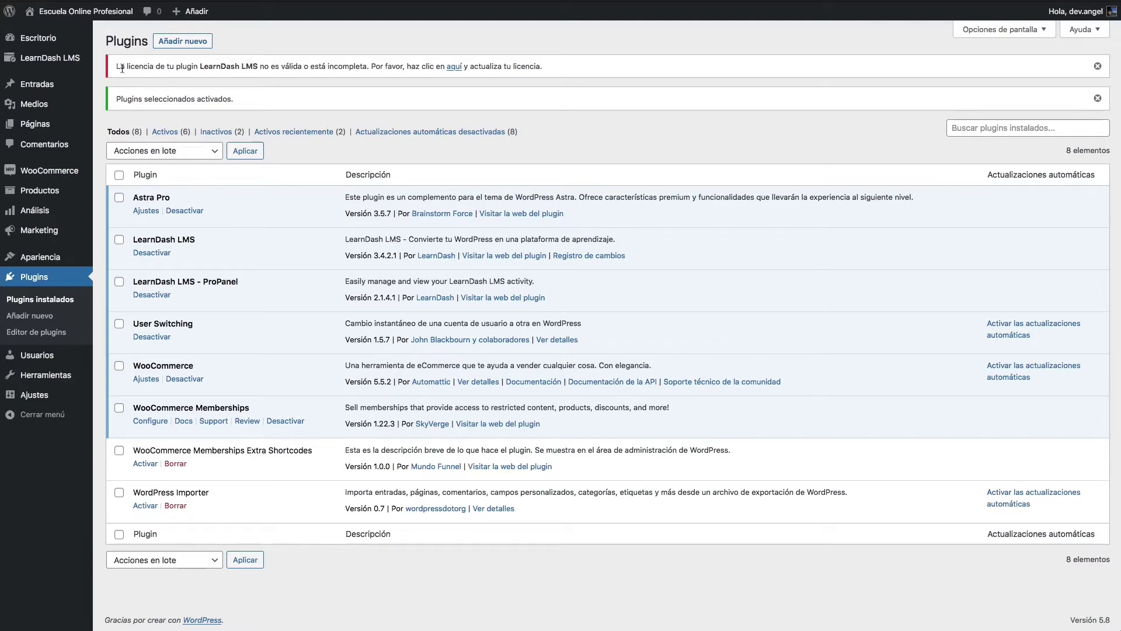
left_click_drag(122, 69, 240, 68)
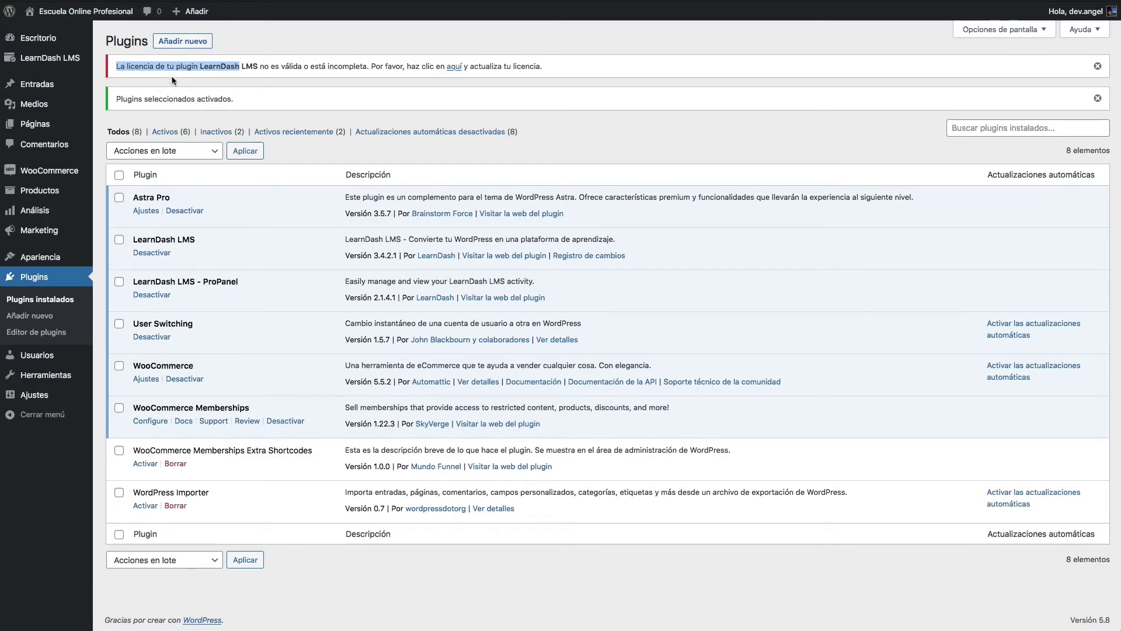
left_click(110, 70)
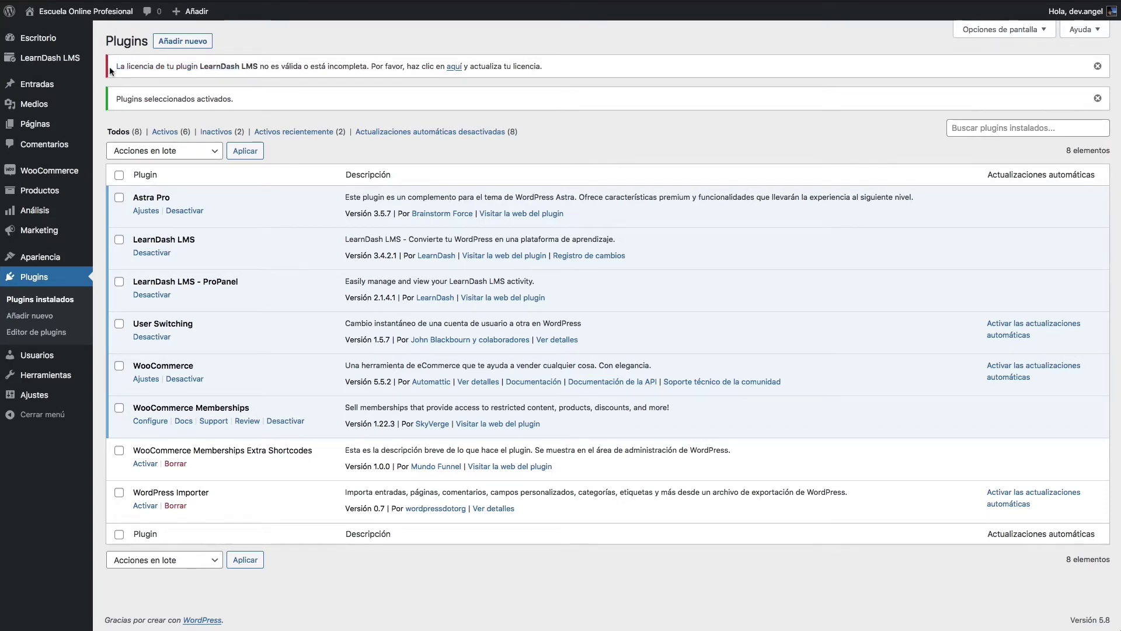
left_click_drag(109, 71, 514, 70)
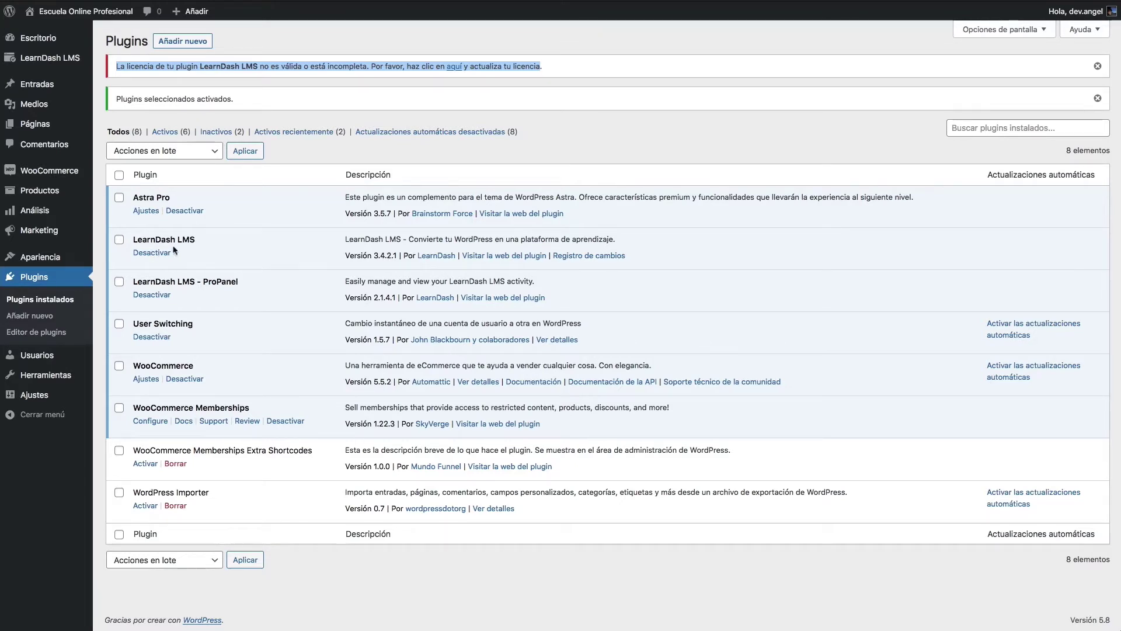
left_click(1098, 66)
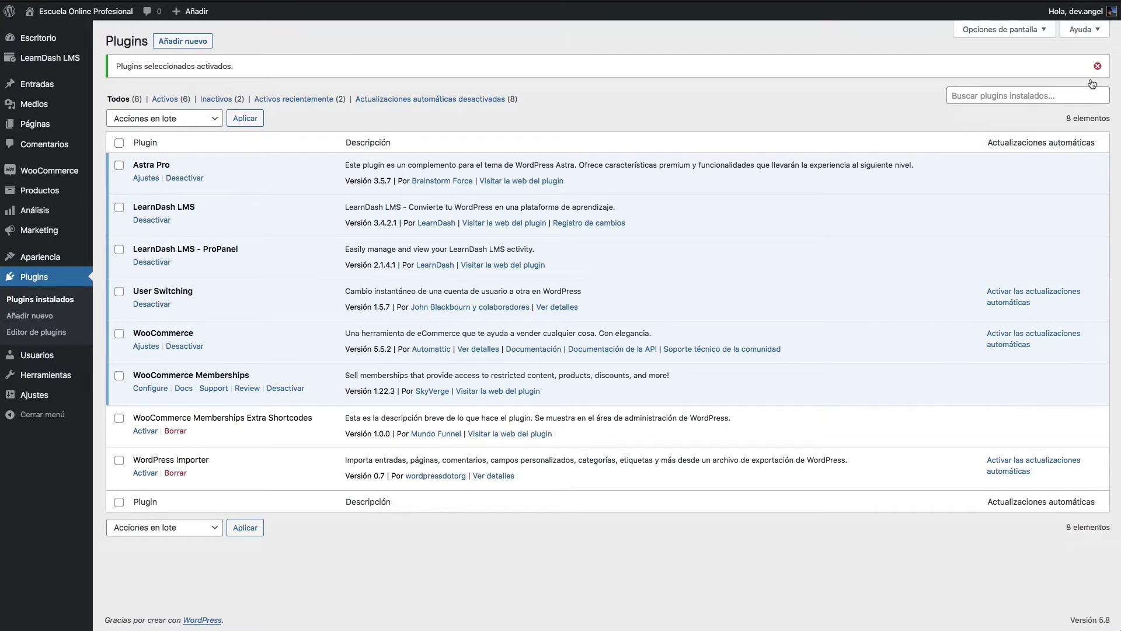
mouse_move(50, 62)
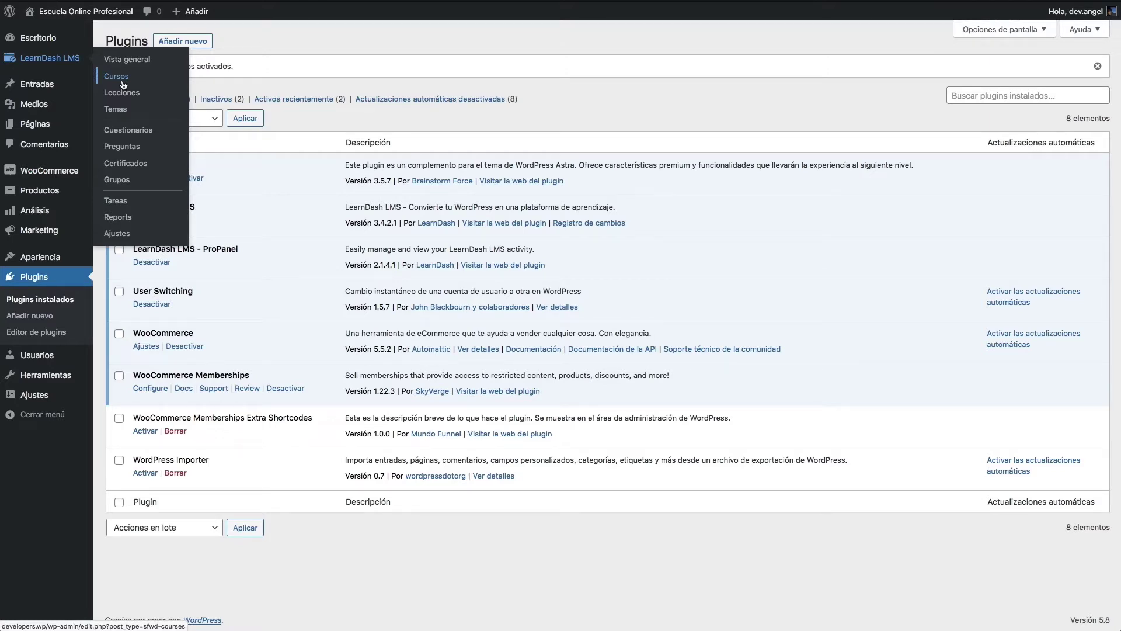
Step: From LearnDash Cursos, add the first course 'Curso WooCommerce Memberships & LearnDash' and save it as draft
left_click(116, 77)
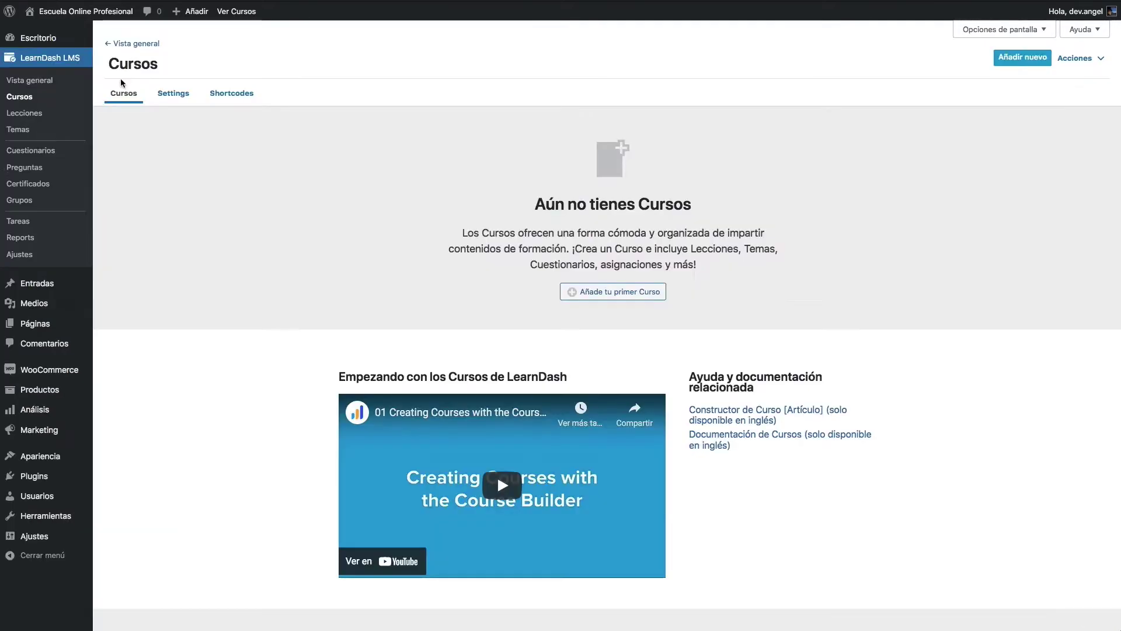
left_click(635, 291)
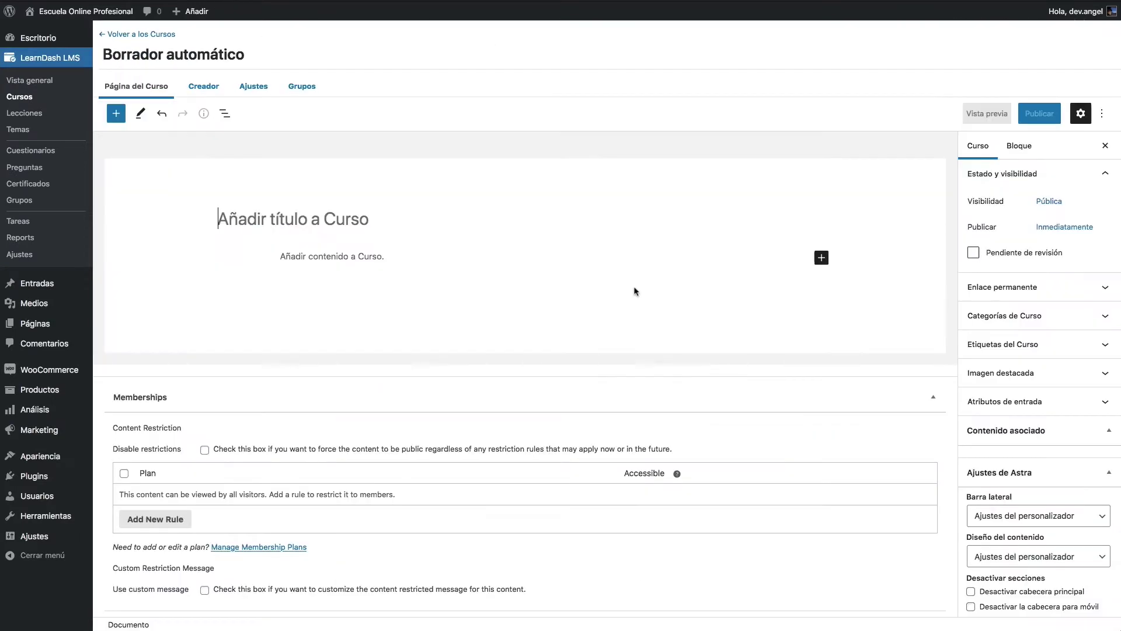
type("Curso WooC")
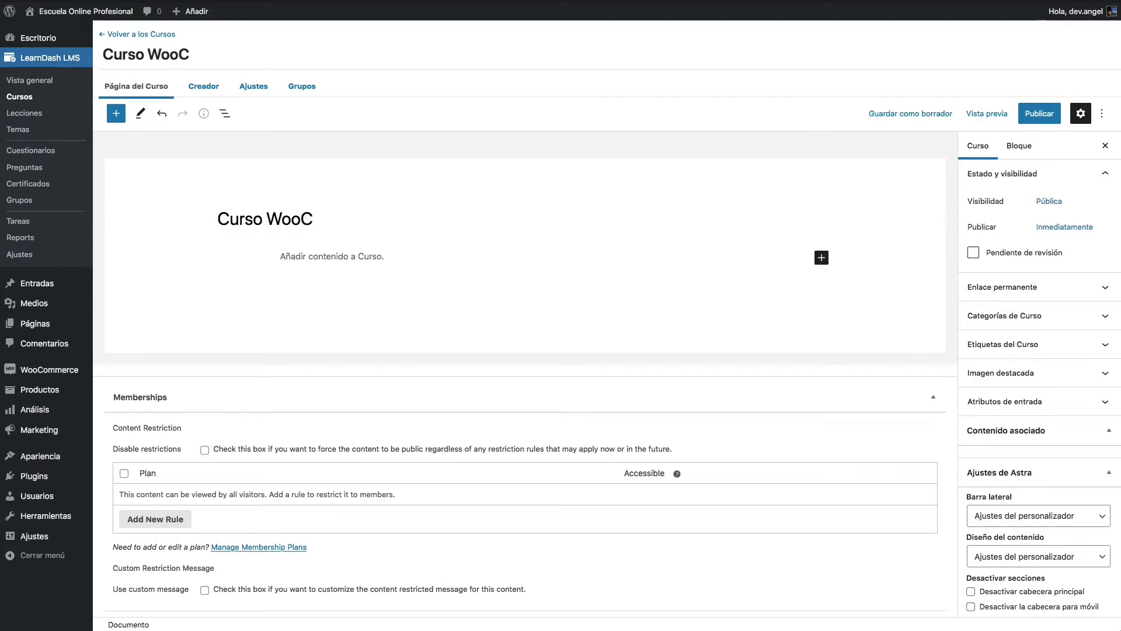
type("ommerce Memberships & LEarn")
key("BackSpace")
key("BackSpace")
key("BackSpace")
key("BackSpace")
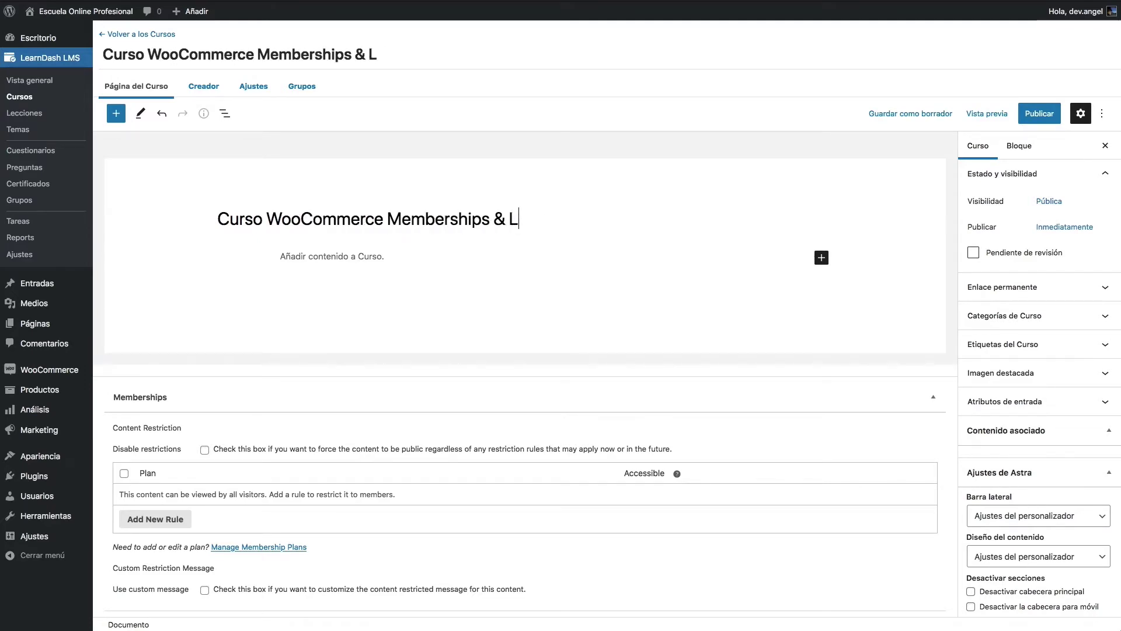
type("earnDash")
key("Return")
left_click(879, 114)
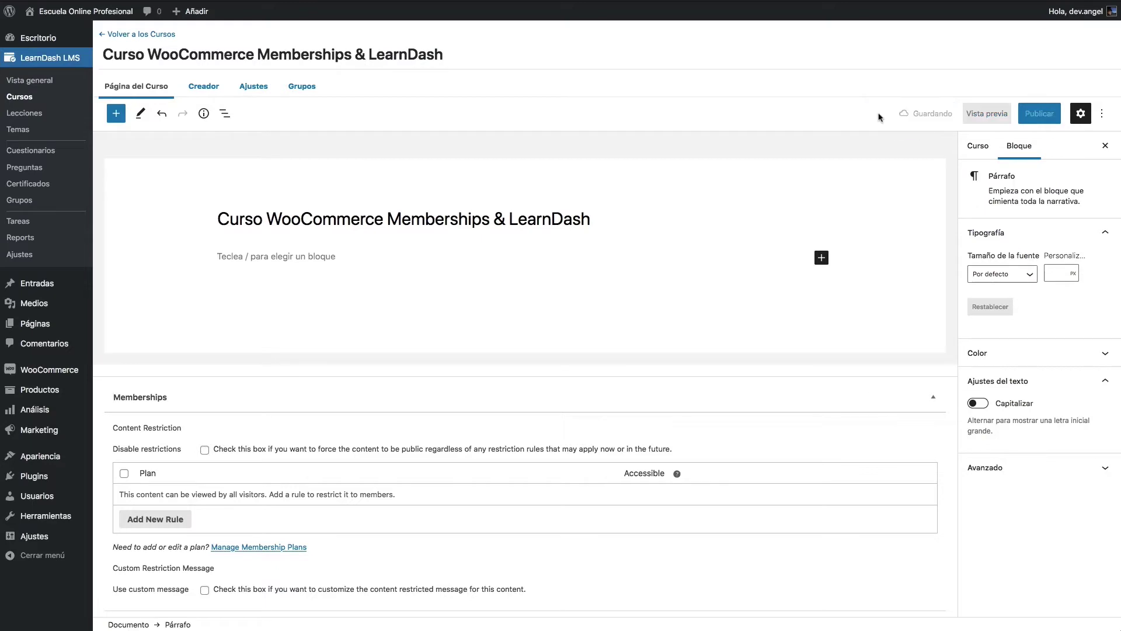
Step: In the Creador, add lessons '01. Instalar Plugins', '02. Configurar ajustes de plugins' and 'Lección 03. Conectar Plugins'
left_click(201, 93)
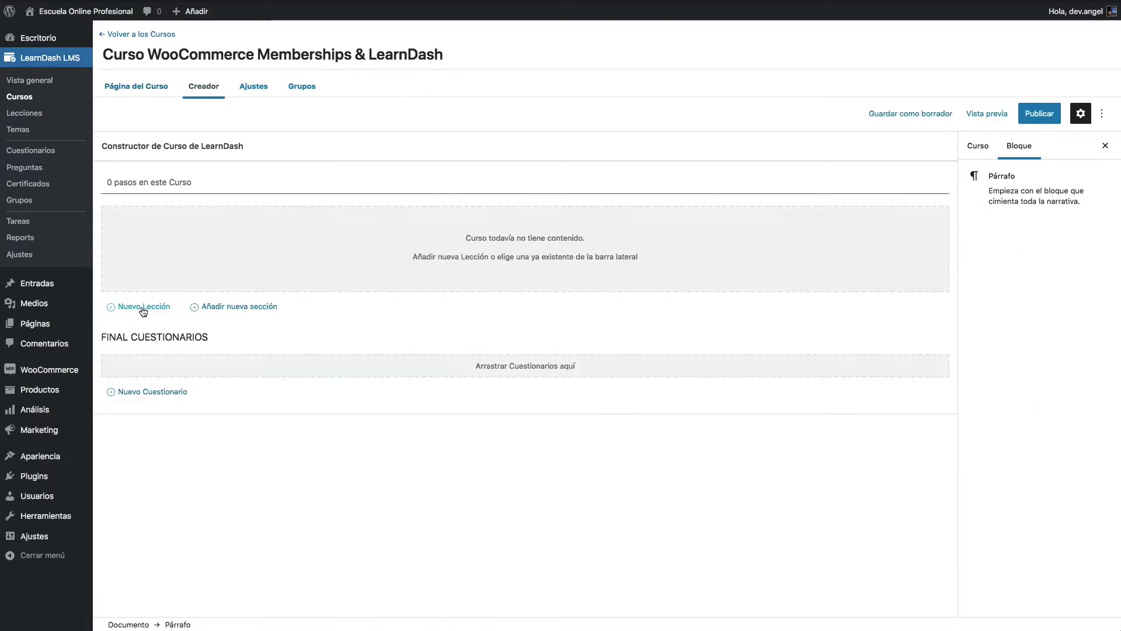
left_click(144, 307)
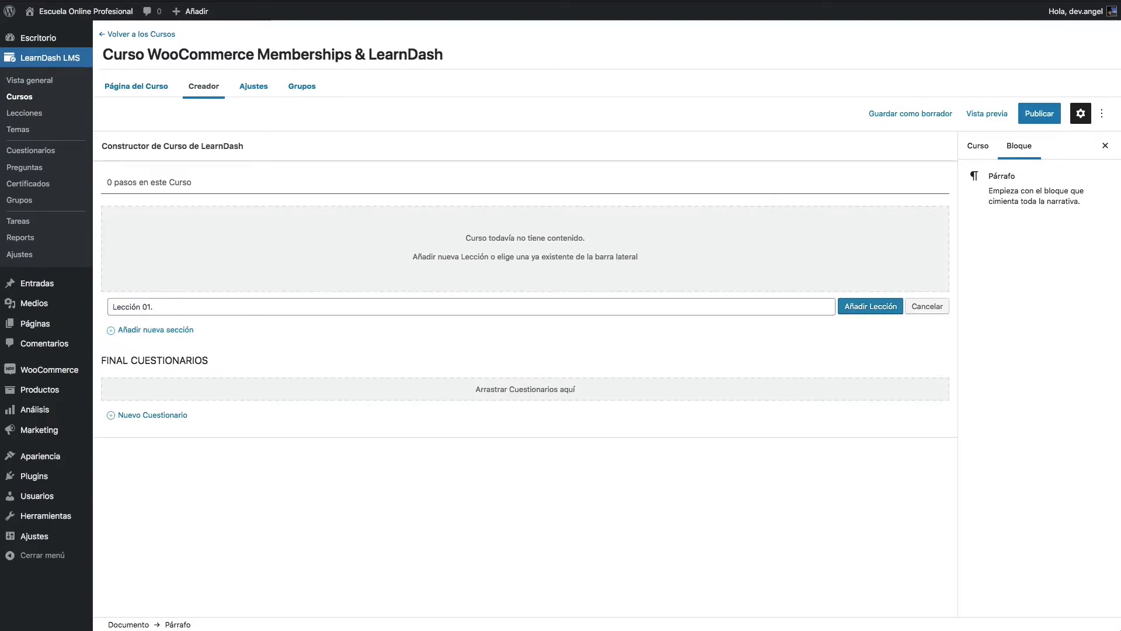
type("01. Instalar Plugins")
key("Return")
type("02. Configurar ajustes de plugins")
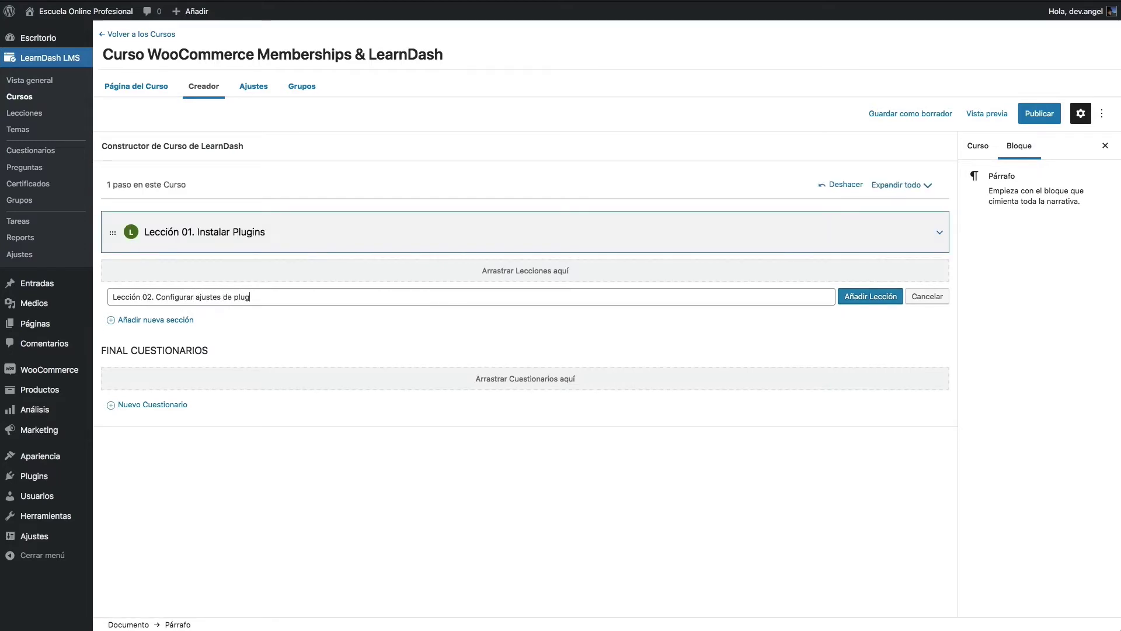
left_click(858, 297)
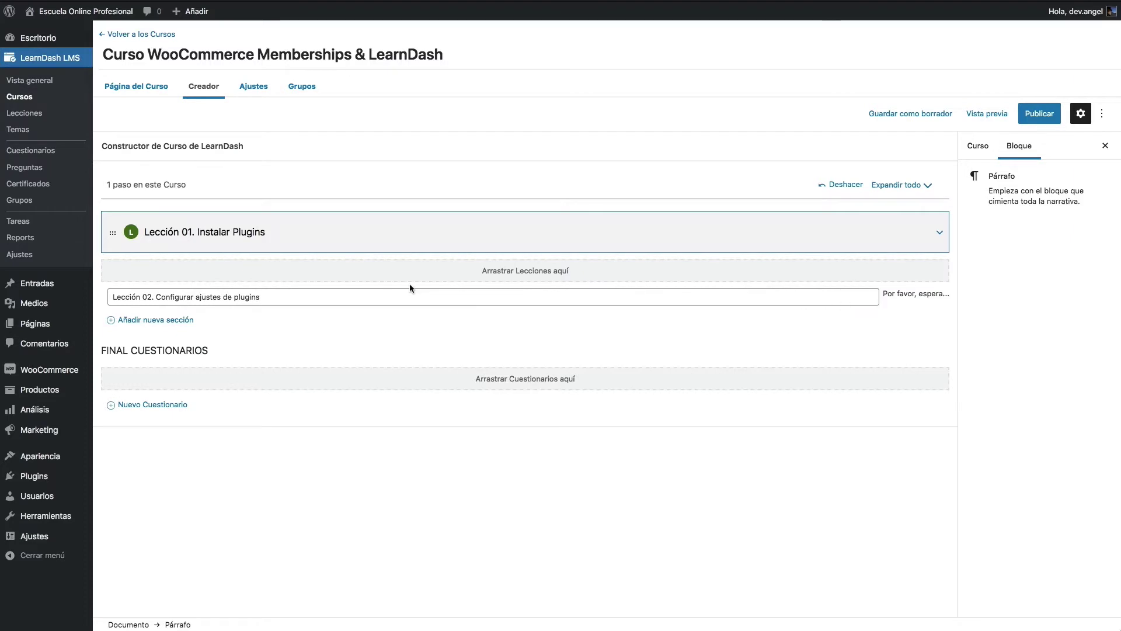
left_click(148, 345)
type("Le")
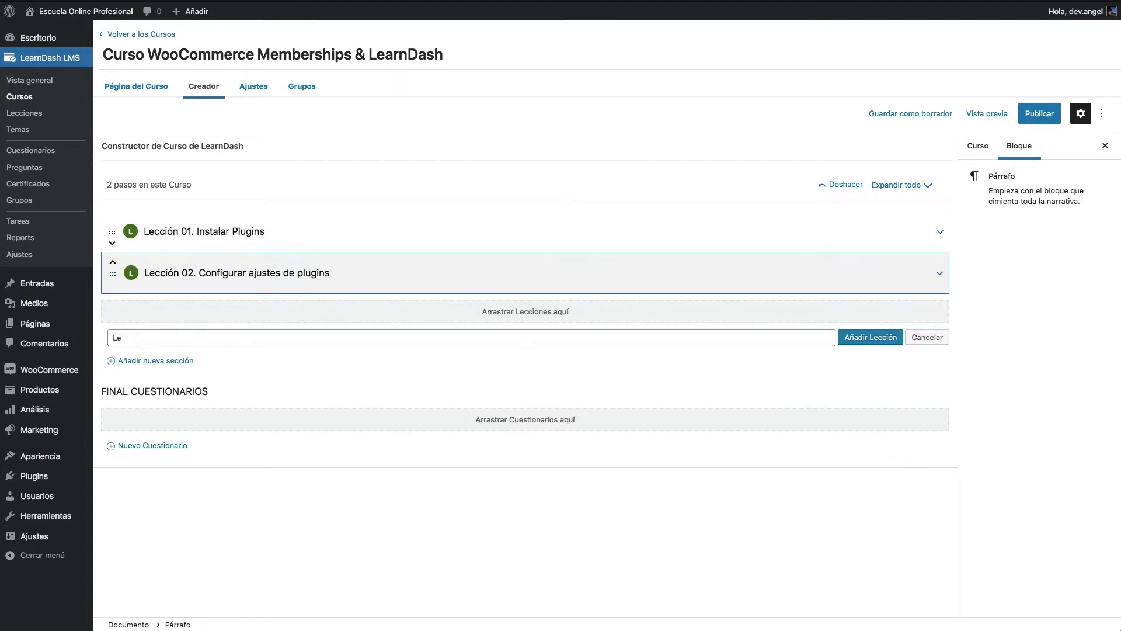
type("cción 03. Conectar Plugins")
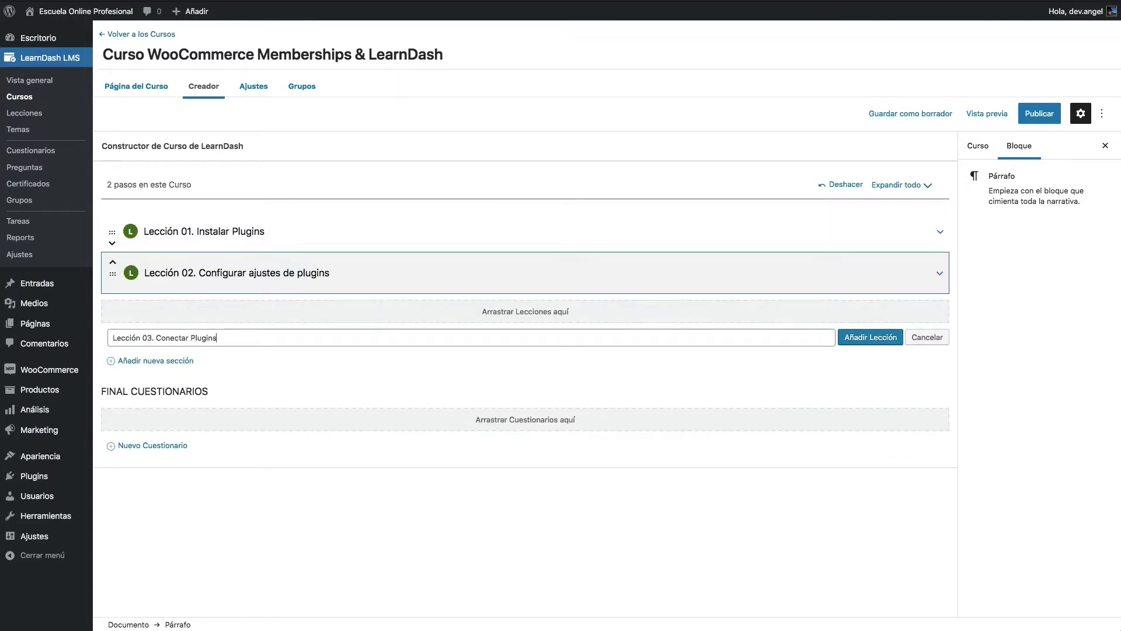
left_click(860, 341)
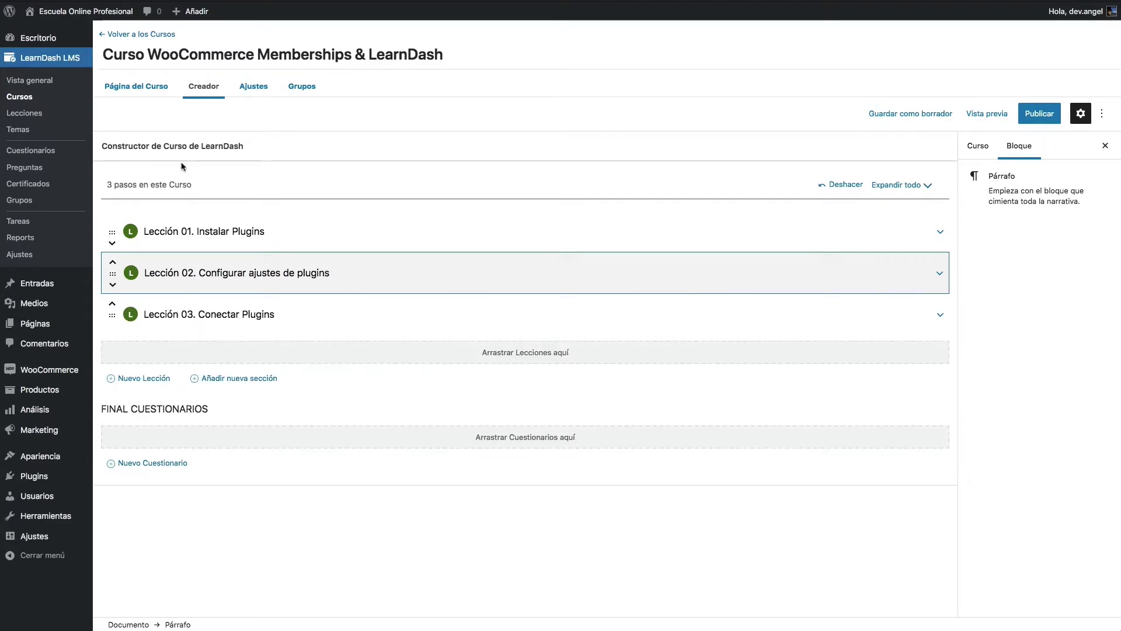
left_click(254, 88)
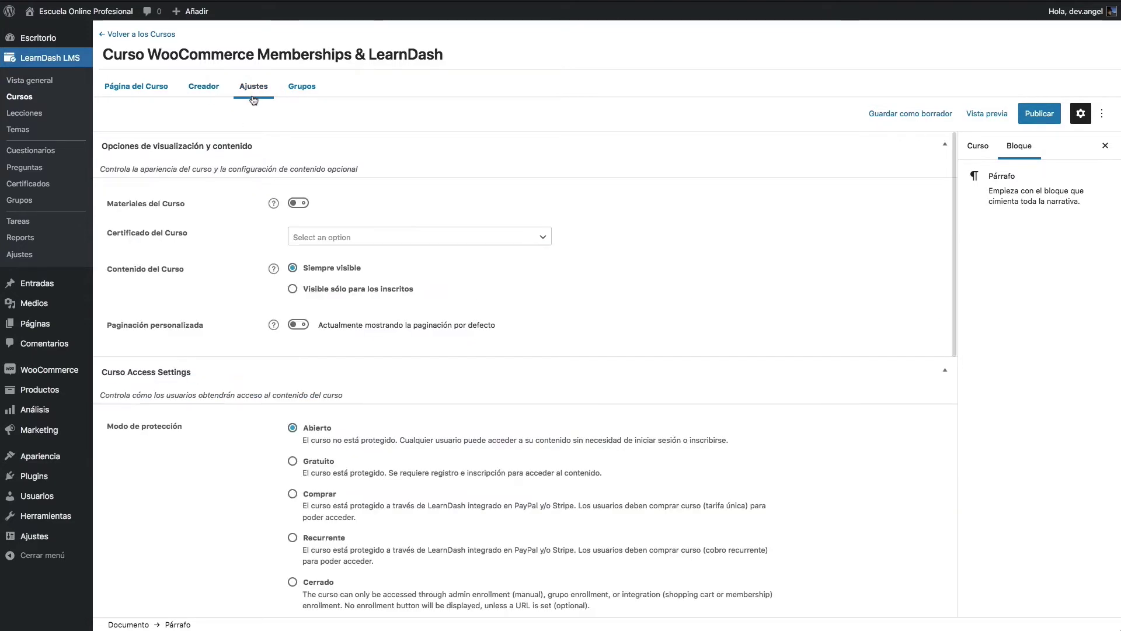
Step: Enable course materials listing 'Comprar licencia WooCommerce Memberships' and 'Comprar licencia LearnDash' as bullets
left_click(294, 204)
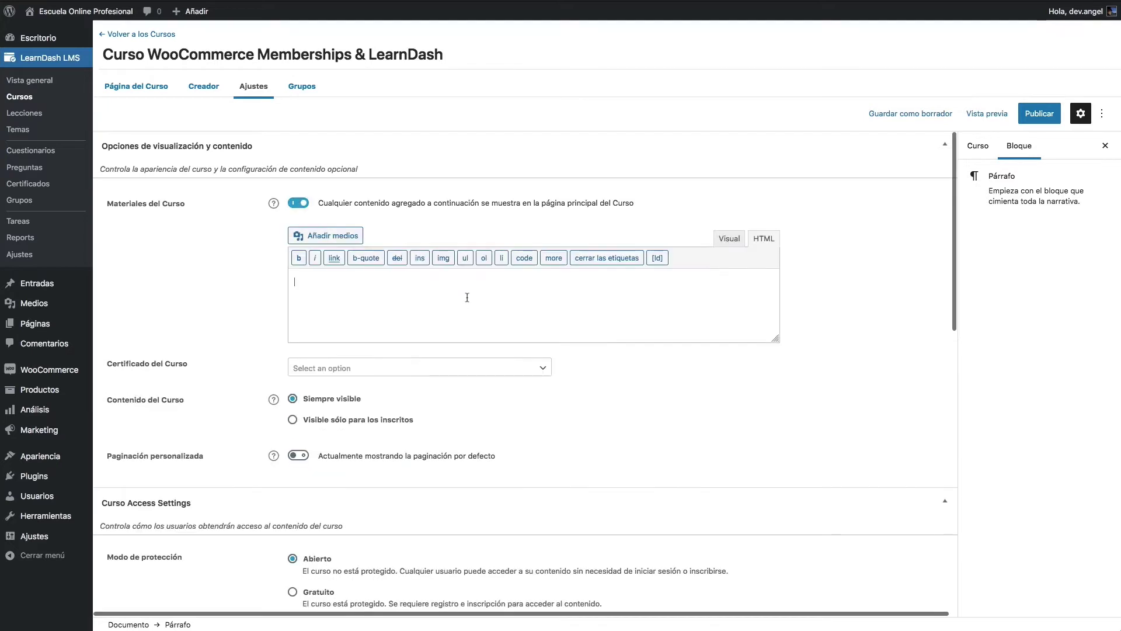
left_click(417, 273)
left_click(466, 257)
left_click(502, 257)
type("Comprar lice")
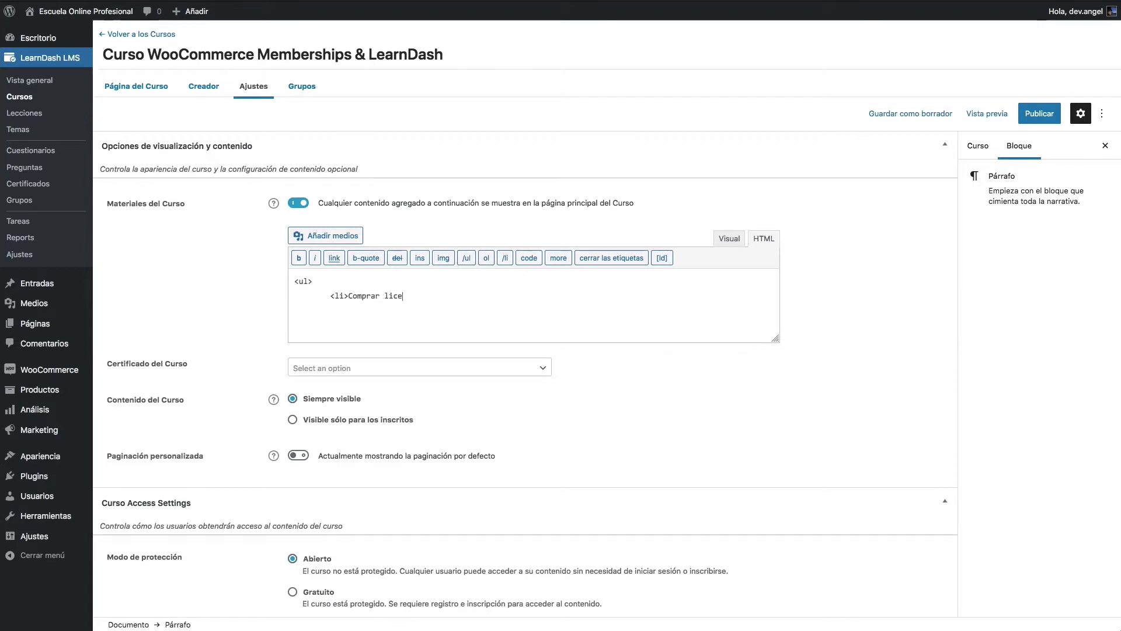
type("ncia WooCommerce Memberships</li>")
left_click(295, 296)
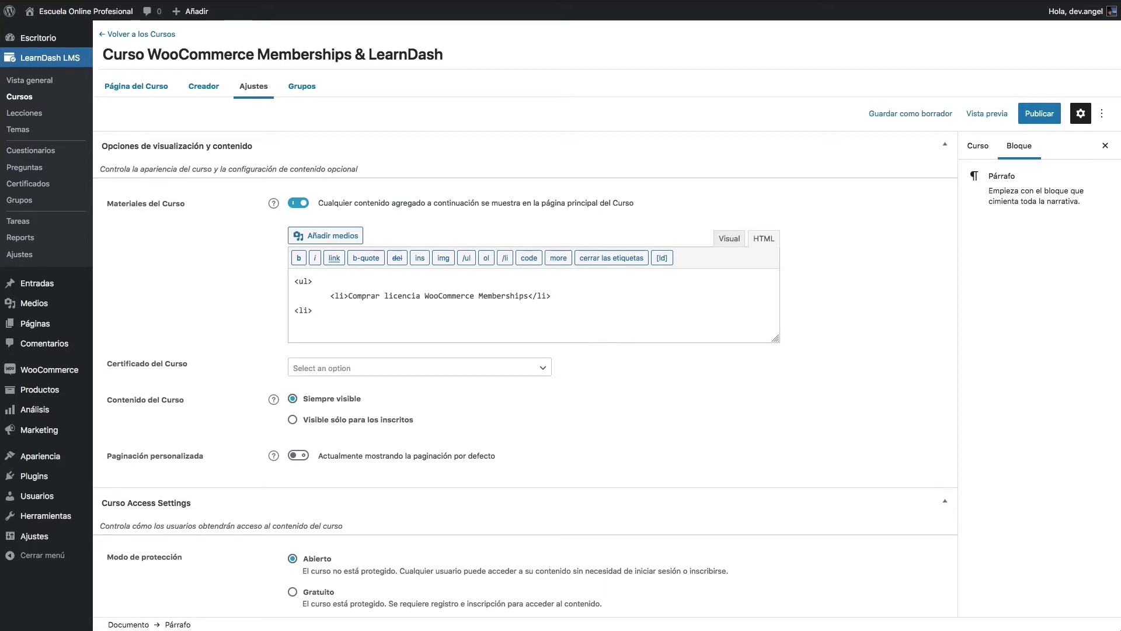
type("i>Comprar licencia LearnDash</li>")
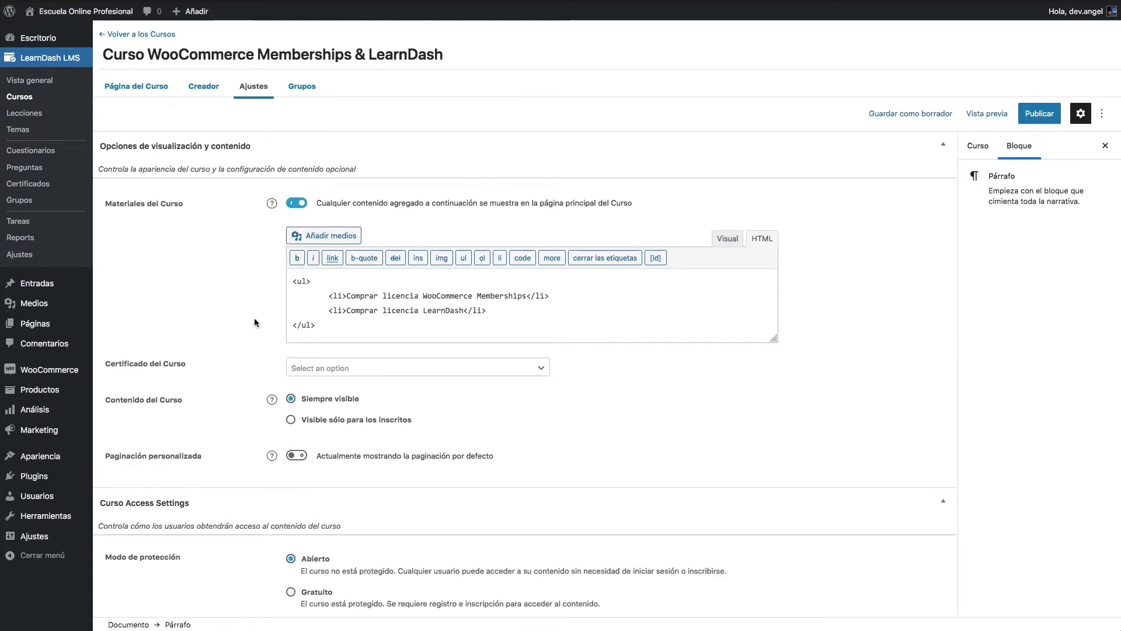
Step: Restrict content to enrolled users, set access mode Cerrado with price 99, and publish the course
left_click(343, 427)
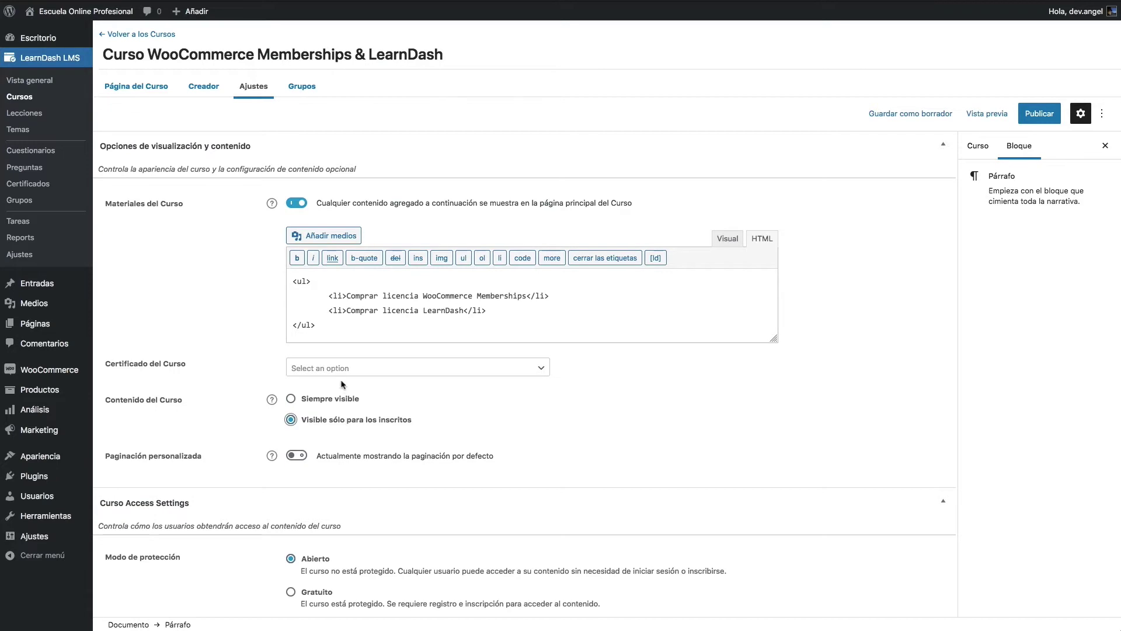
scroll(335, 407, "down", 5)
left_click(313, 402)
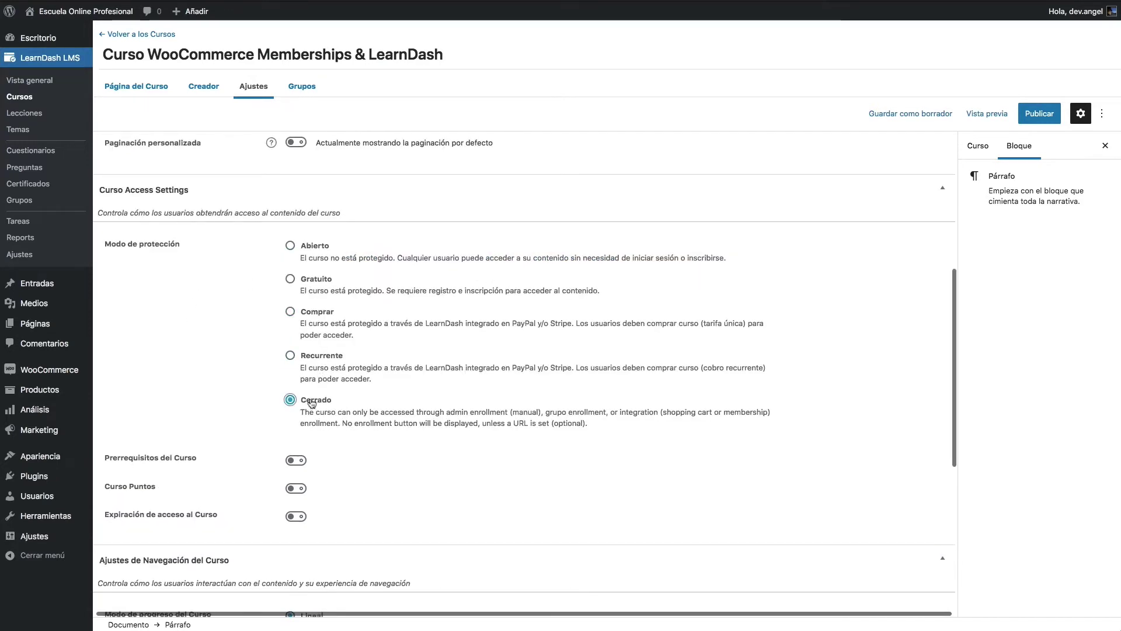
left_click(491, 450)
type("99")
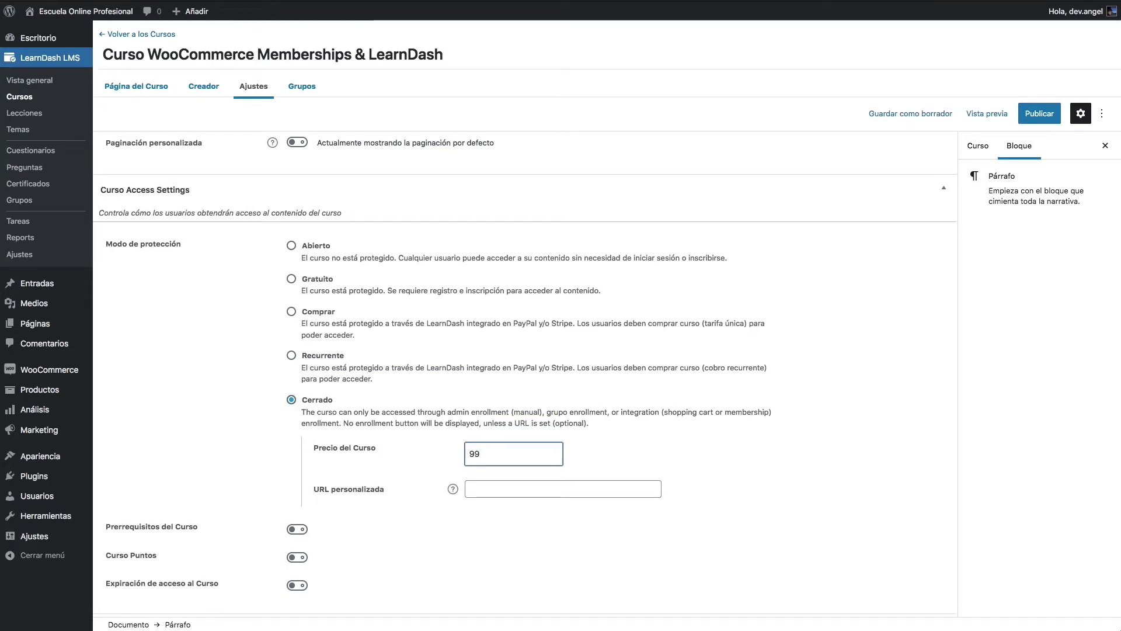
left_click(525, 489)
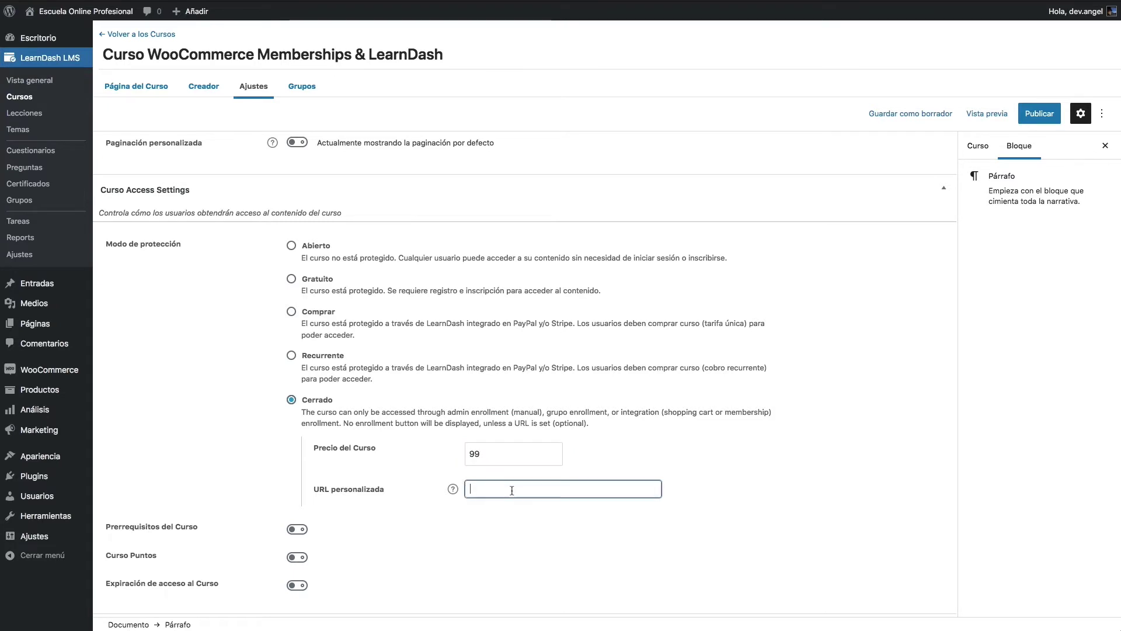
scroll(483, 511, "down", 3)
scroll(483, 511, "down", 5)
left_click(1040, 114)
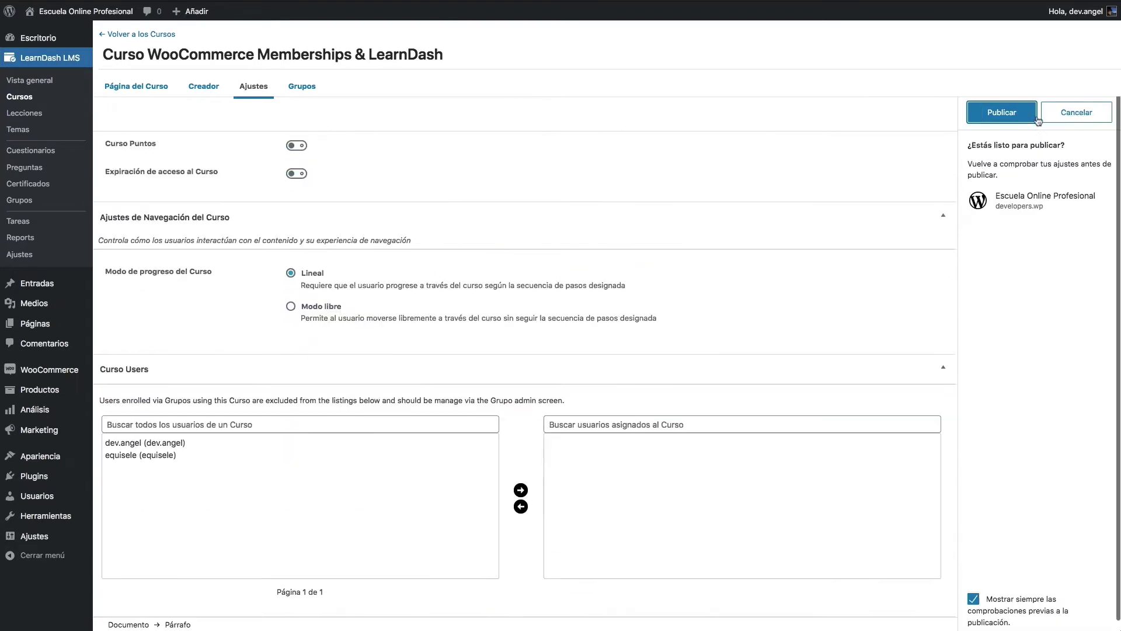
left_click(997, 117)
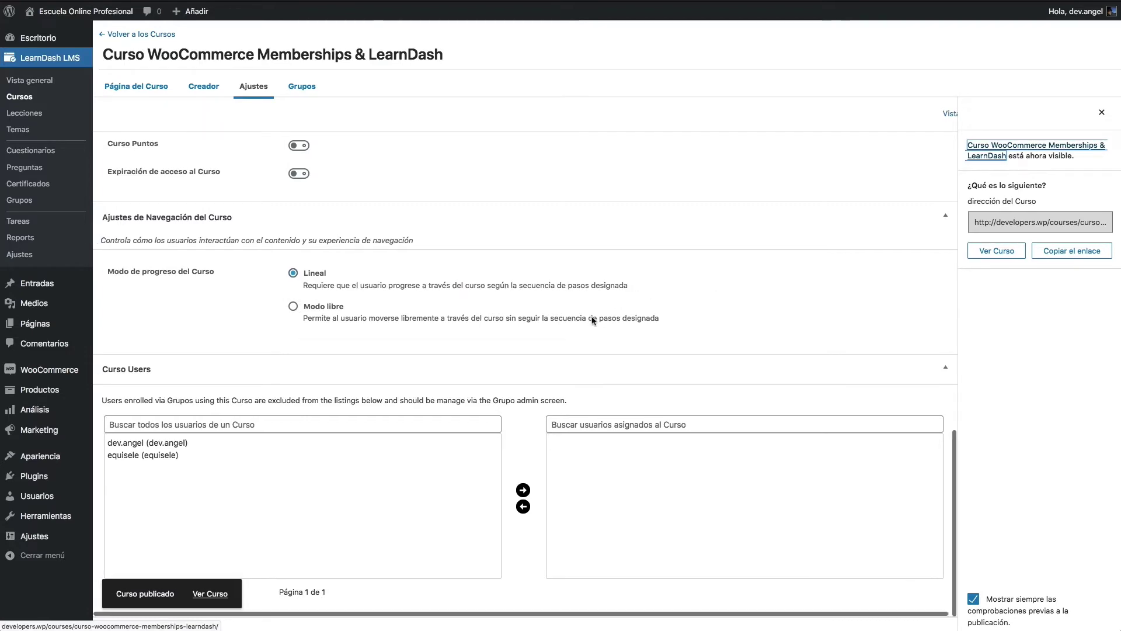
Step: Add a membership plan in Membership Plans with a specific length and enter the number of days
mouse_move(70, 369)
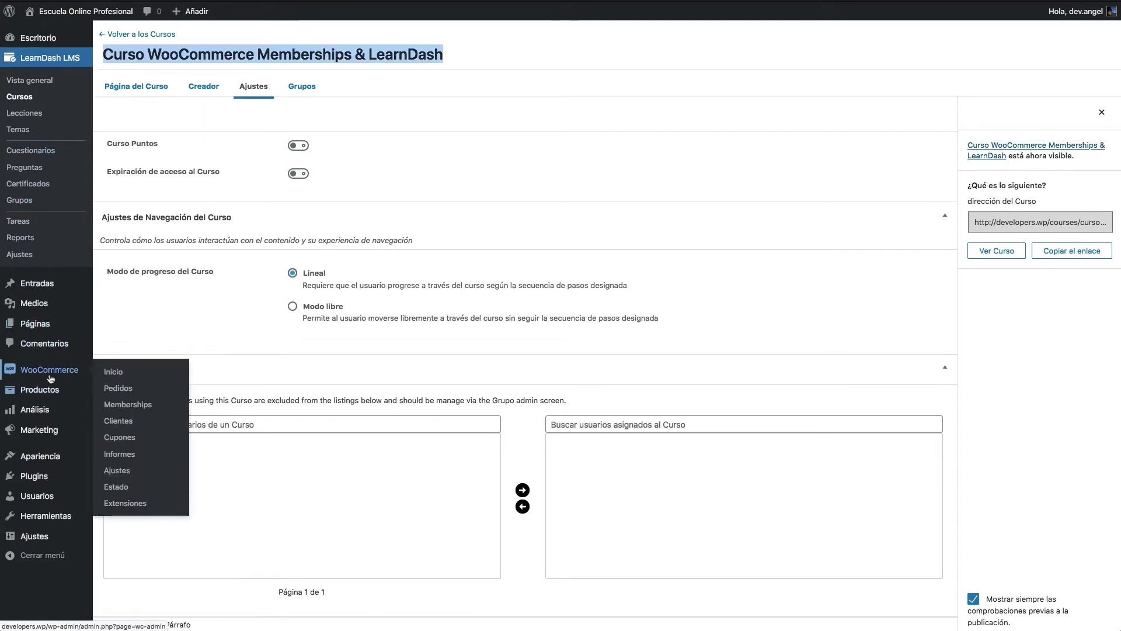
left_click(135, 409)
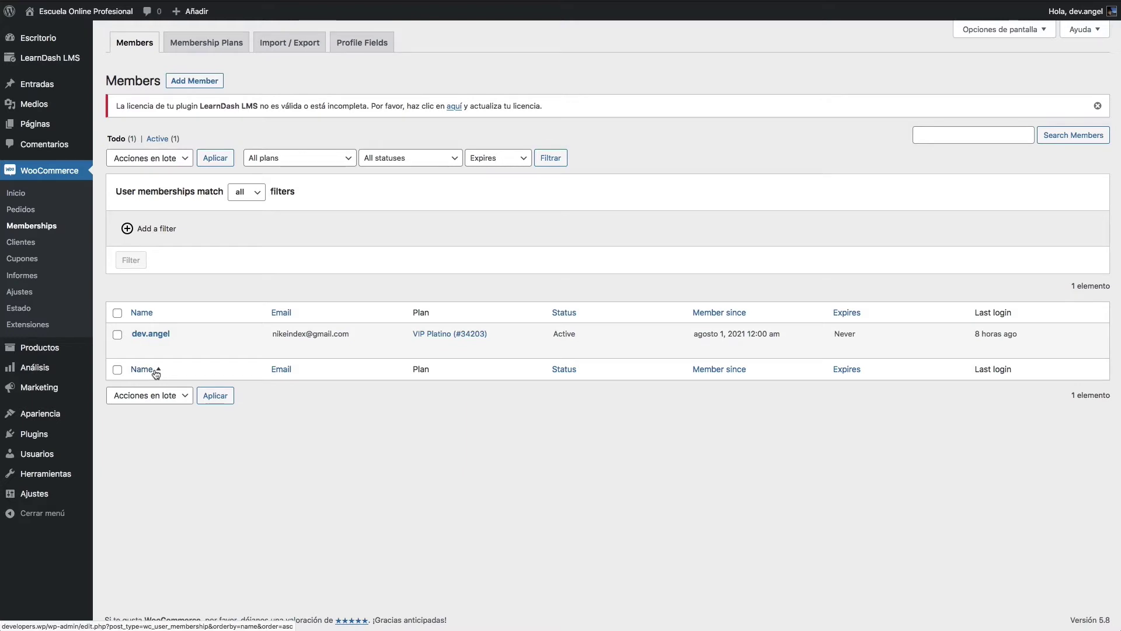
left_click(186, 42)
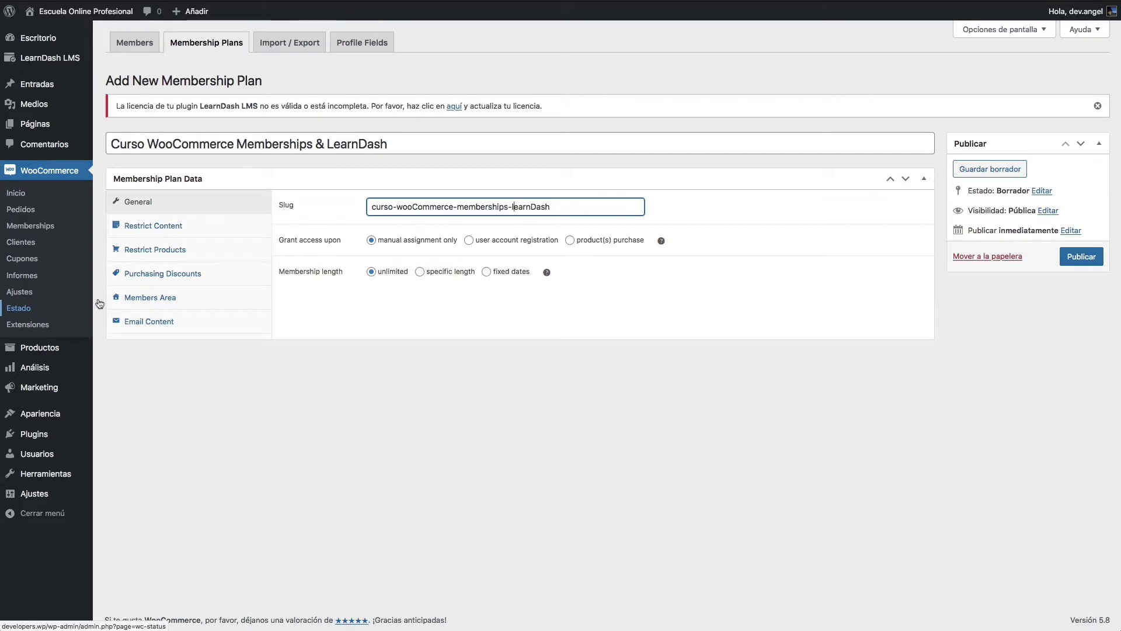
left_click(421, 273)
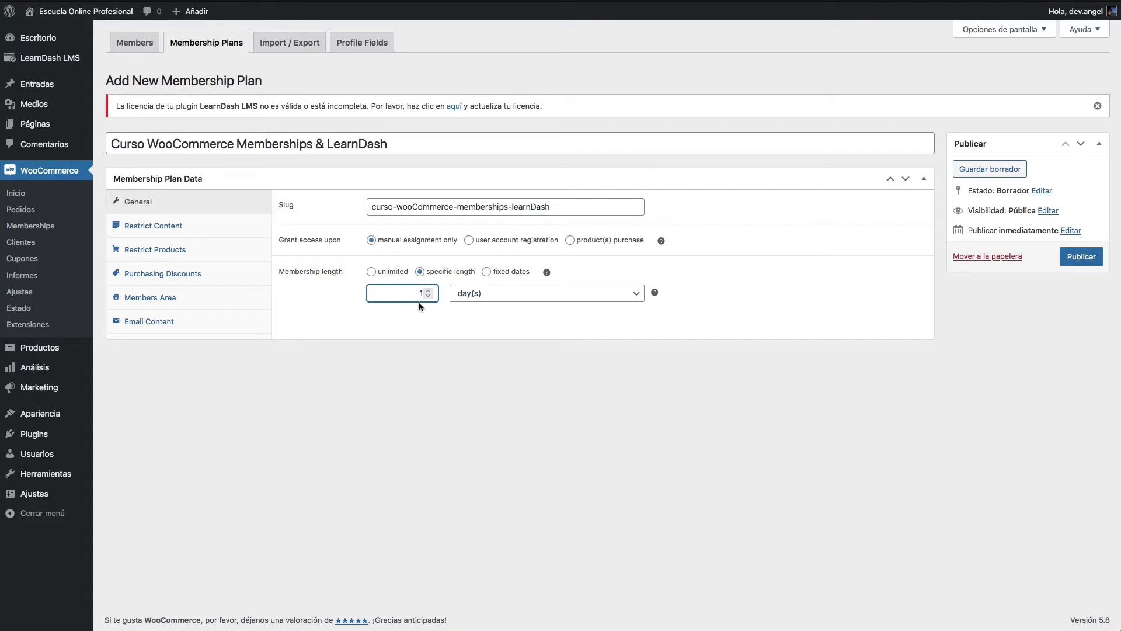
left_click(521, 298)
double_click(391, 293)
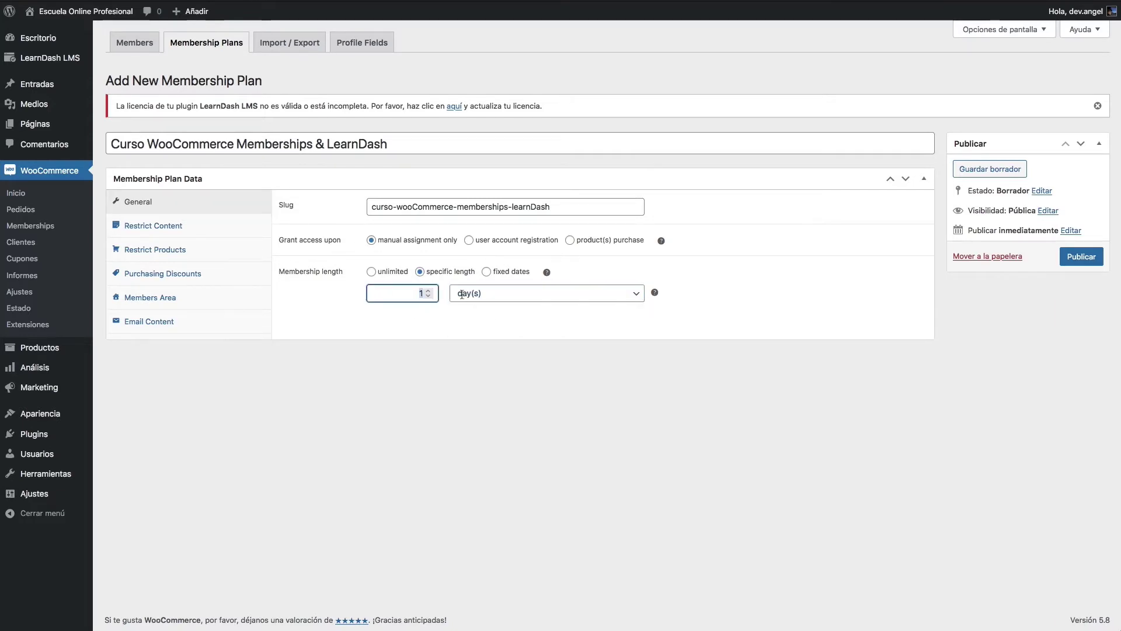
type("3")
type("11")
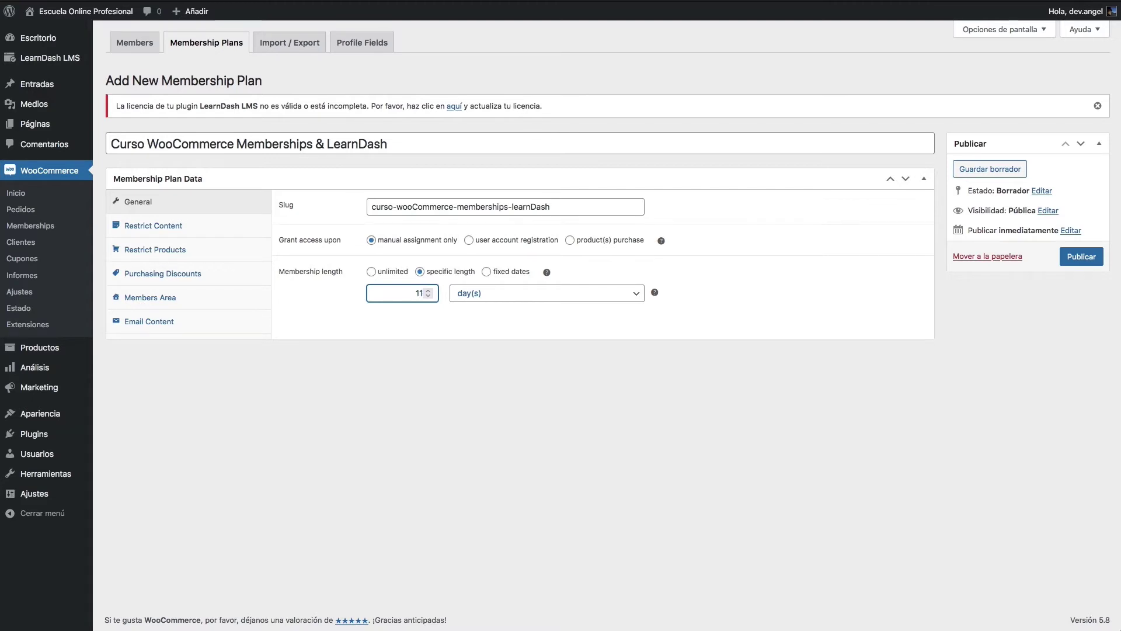
left_click(151, 225)
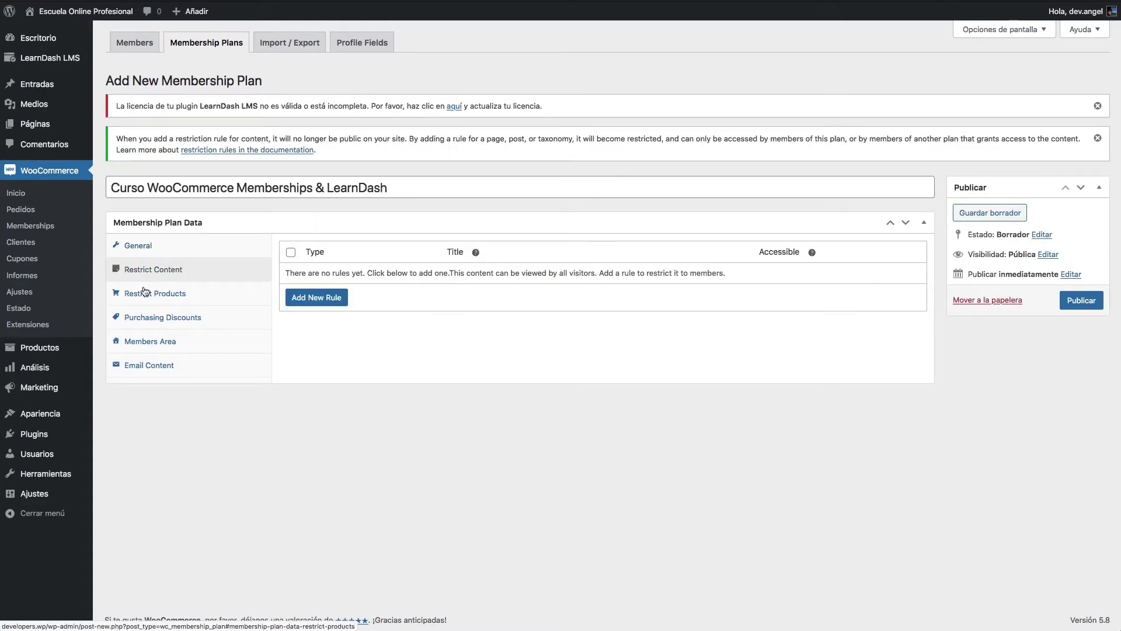
Step: Add a new content restriction rule of type Cursos, keeping immediate access and Auto-enroll
left_click(297, 303)
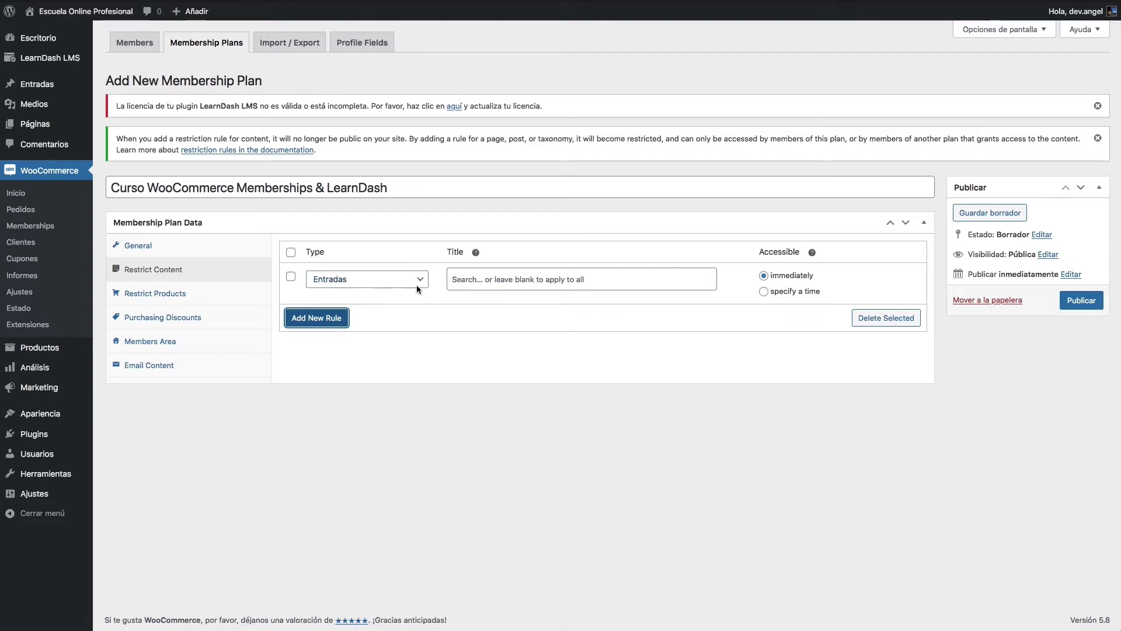
left_click(346, 284)
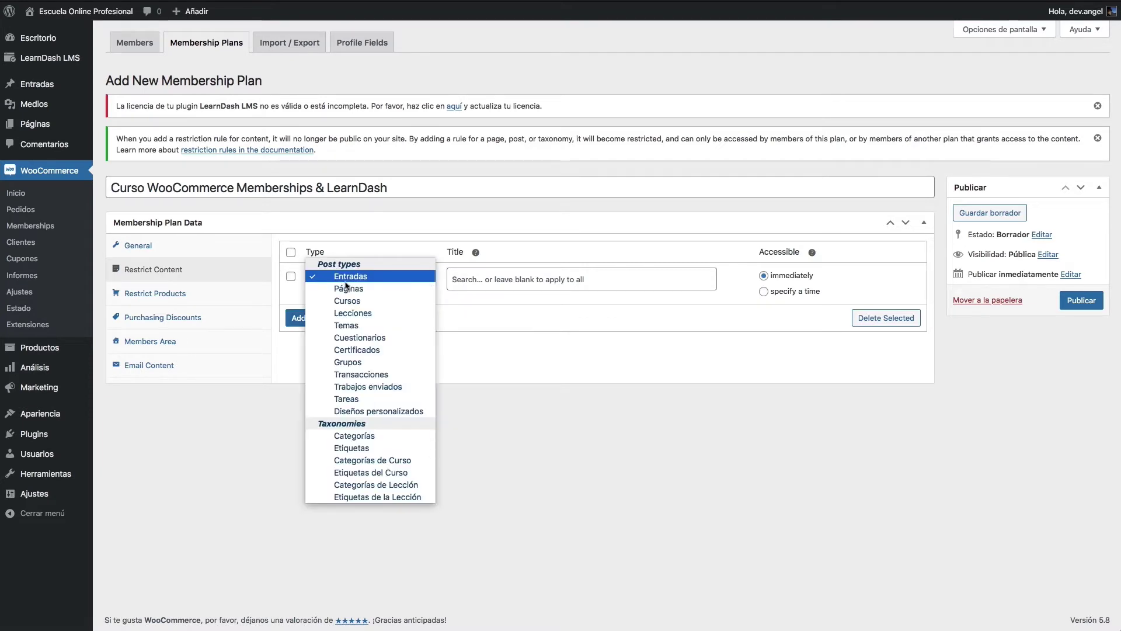
scroll(352, 390, "down", 1)
key("Up")
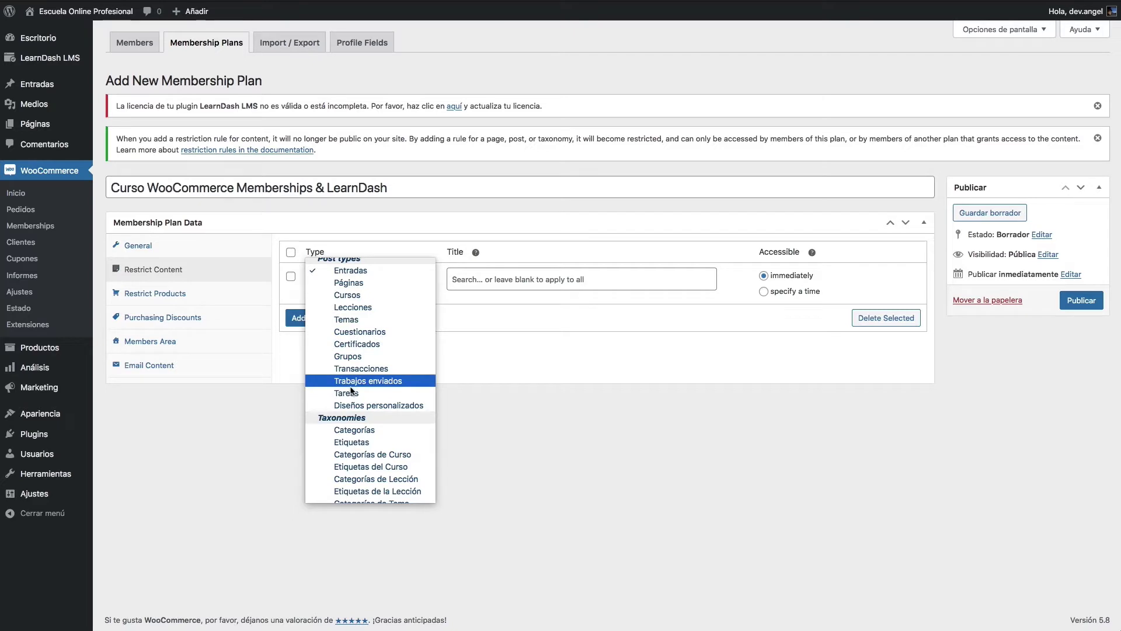
scroll(359, 284, "up", 1)
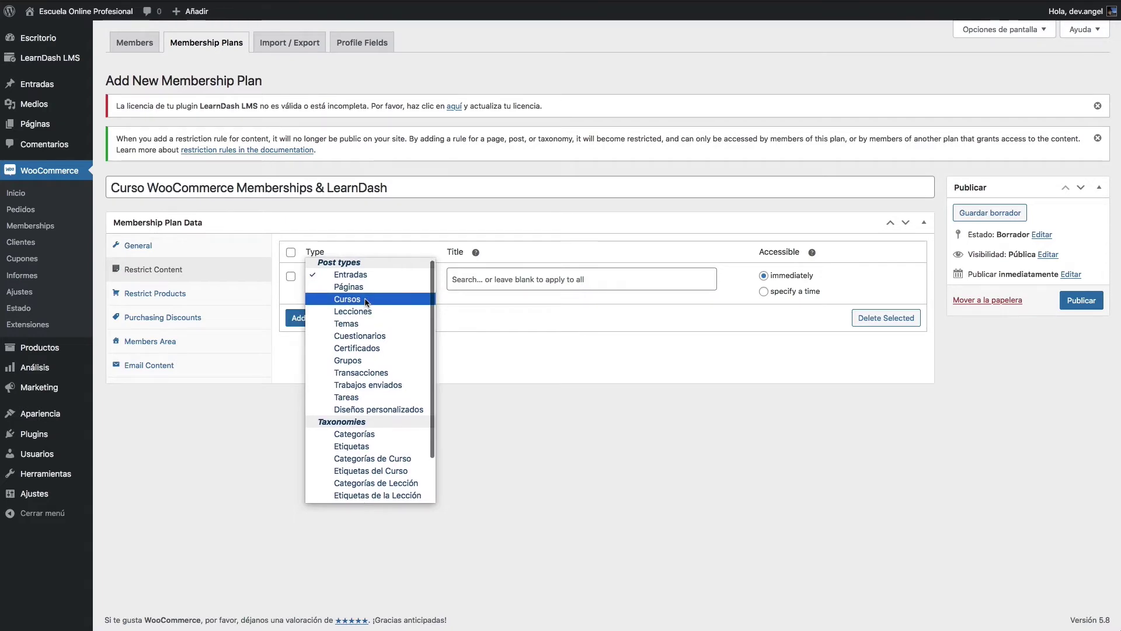
scroll(360, 298, "down", 1)
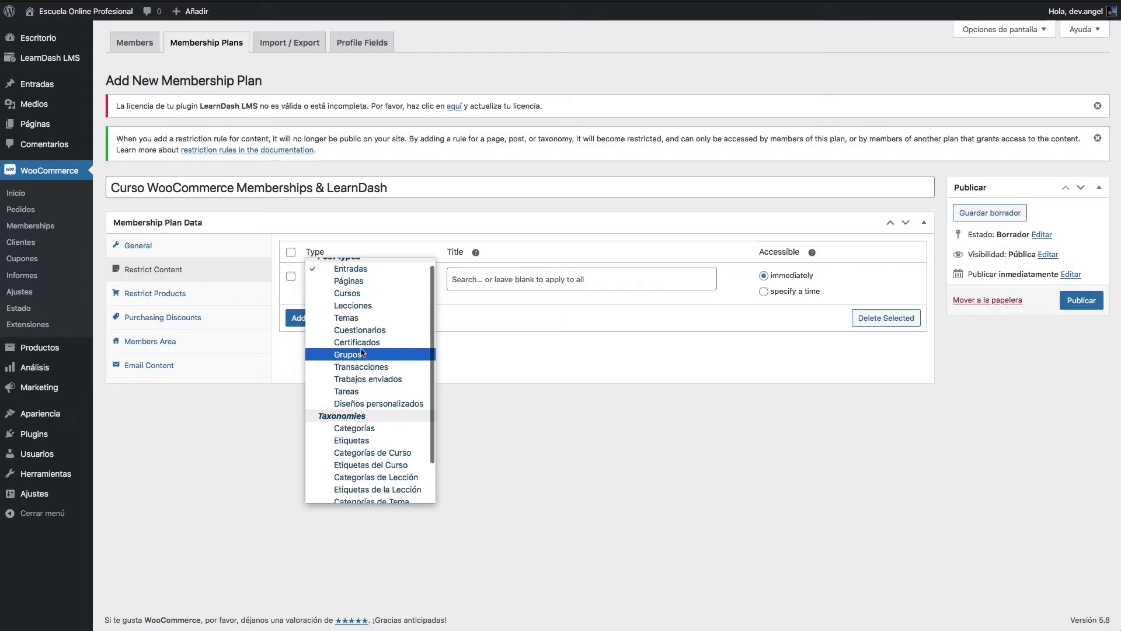
left_click(355, 292)
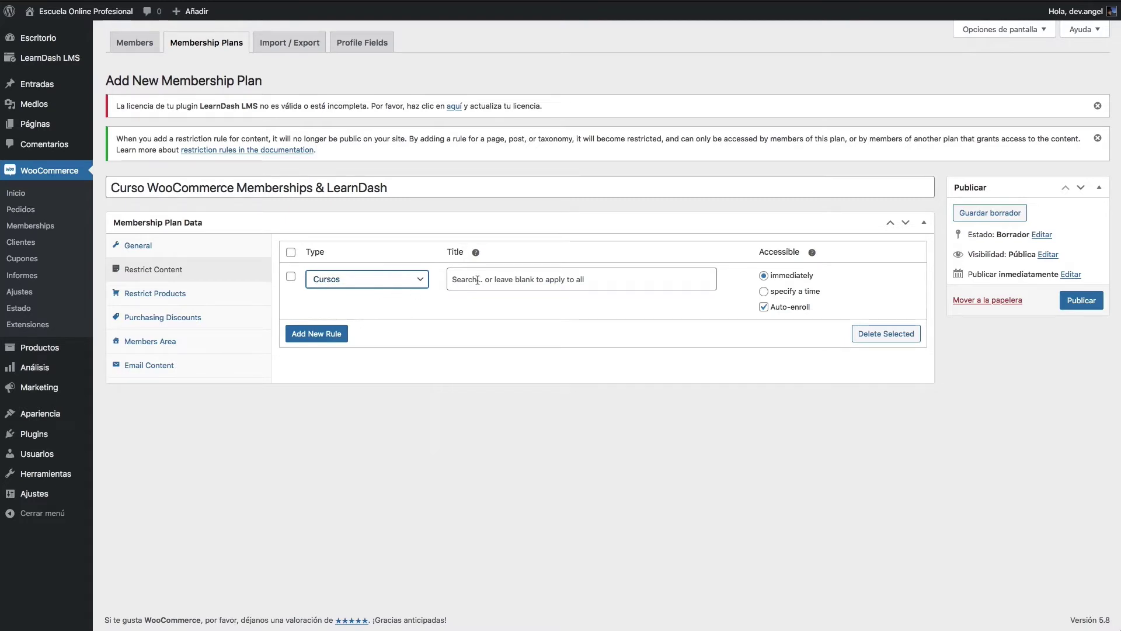
left_click_drag(828, 310, 762, 322)
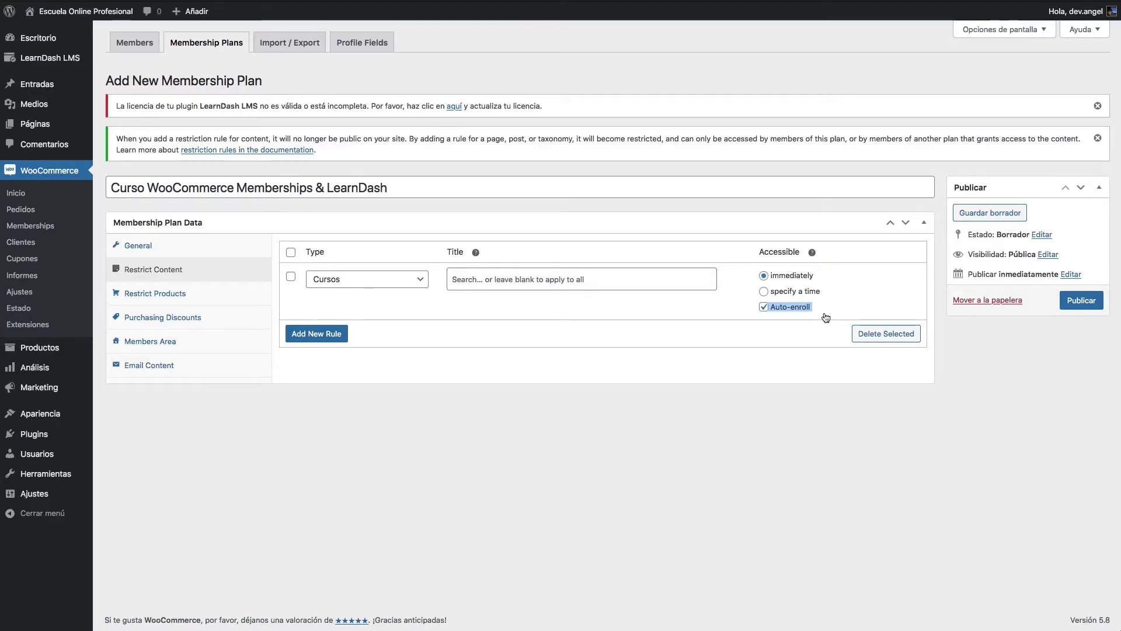
Step: Search 'WooCommerce' in the rule's Title field and select the Curso WooCommerce Memberships & LearnDash course
double_click(191, 187)
key("ctrl+c")
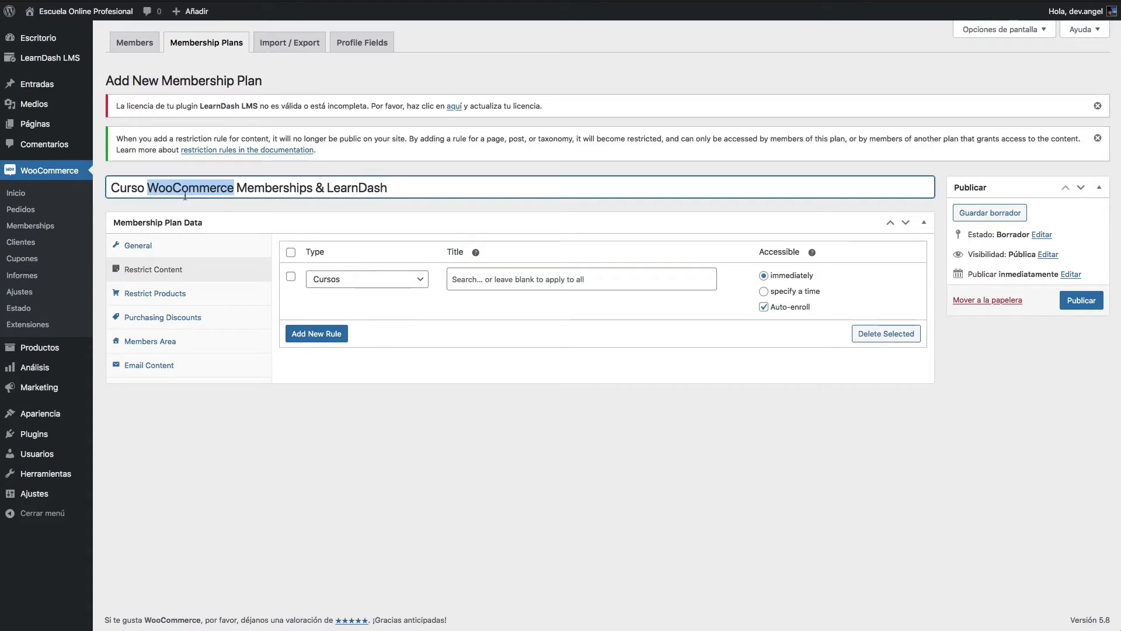
left_click(524, 288)
key("ctrl+v")
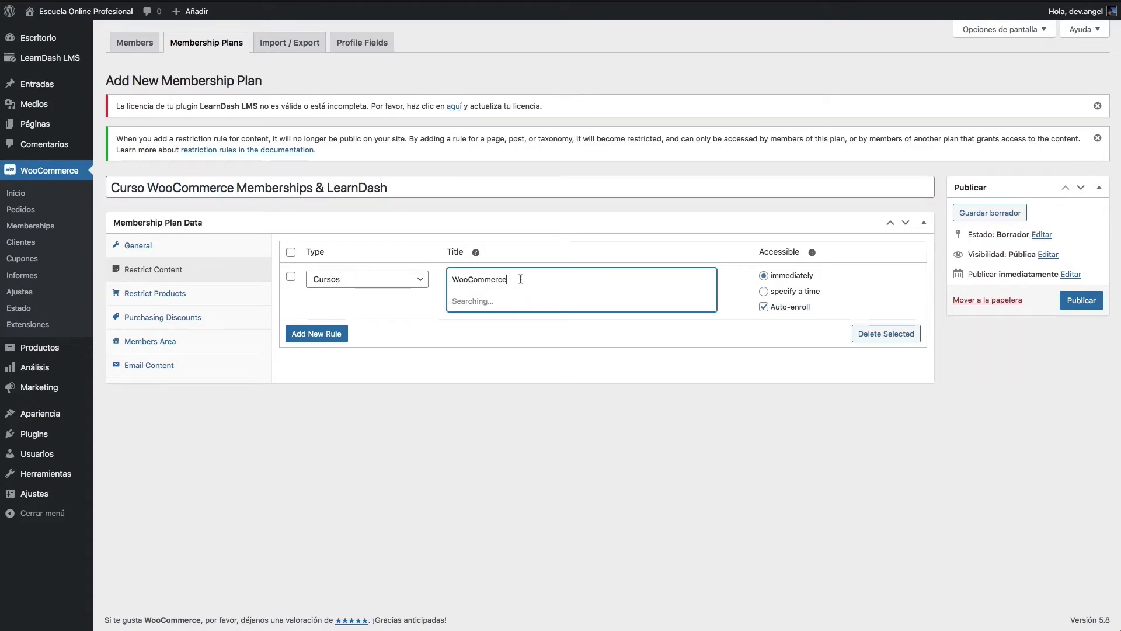
left_click(492, 299)
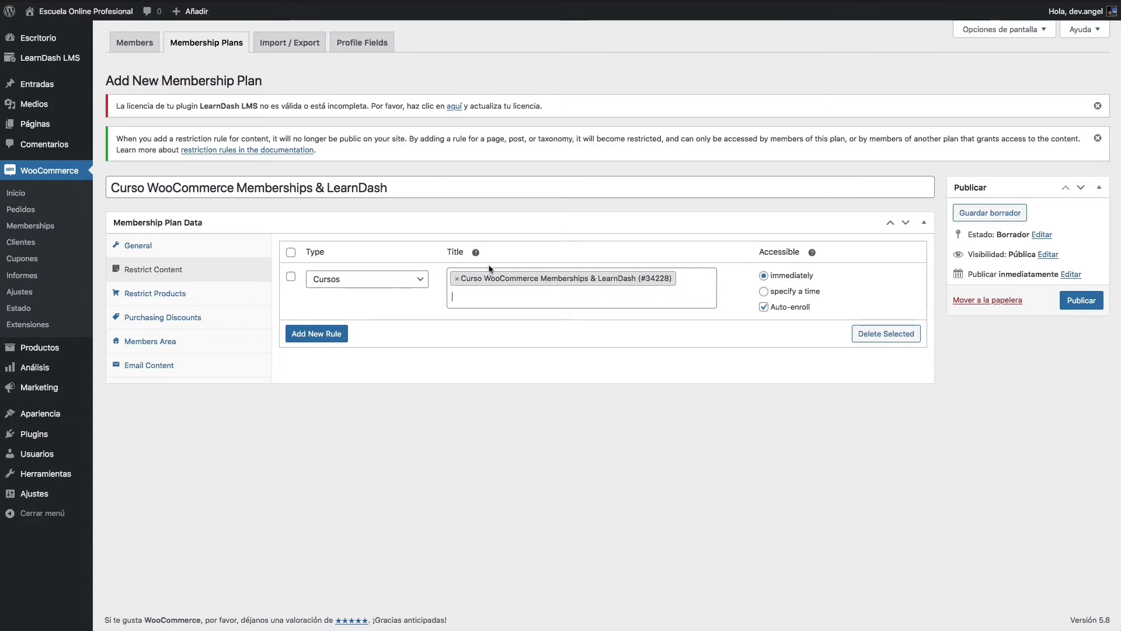
left_click(213, 348)
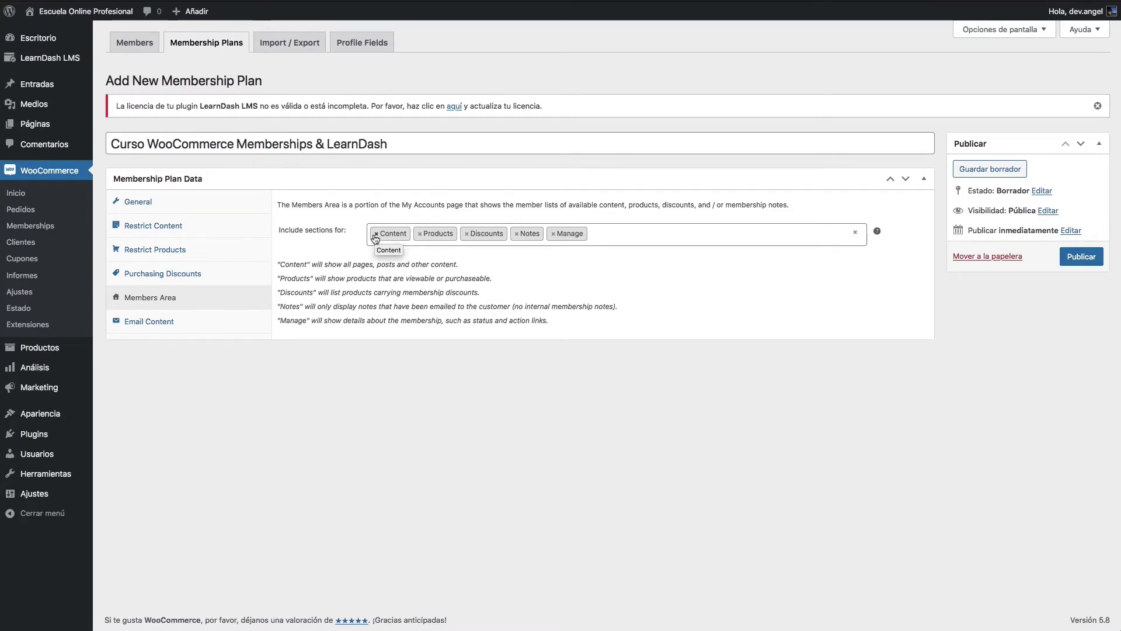
Step: Remove Content, Products and Discounts from the Members Area, leaving Notes and Manage, and publish
left_click(376, 235)
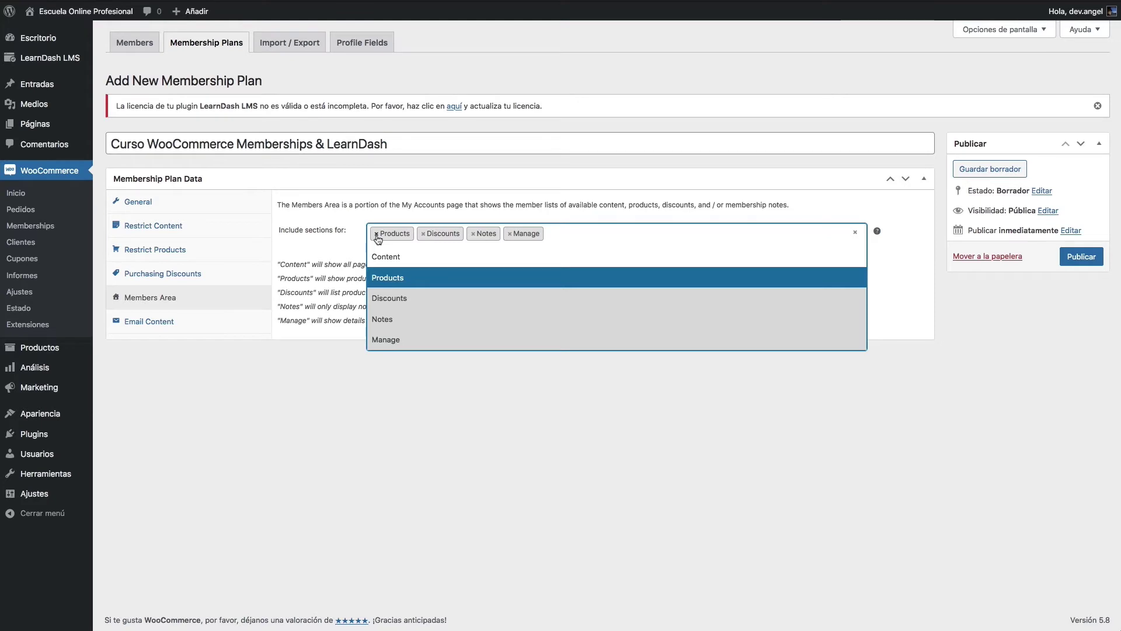
left_click(376, 234)
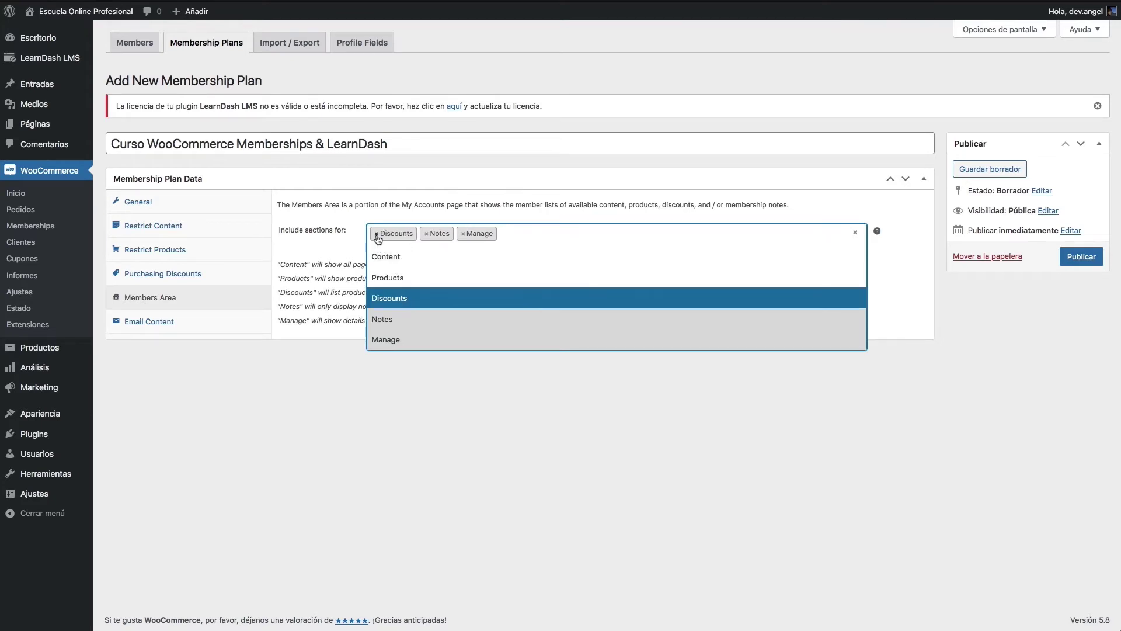
left_click(377, 234)
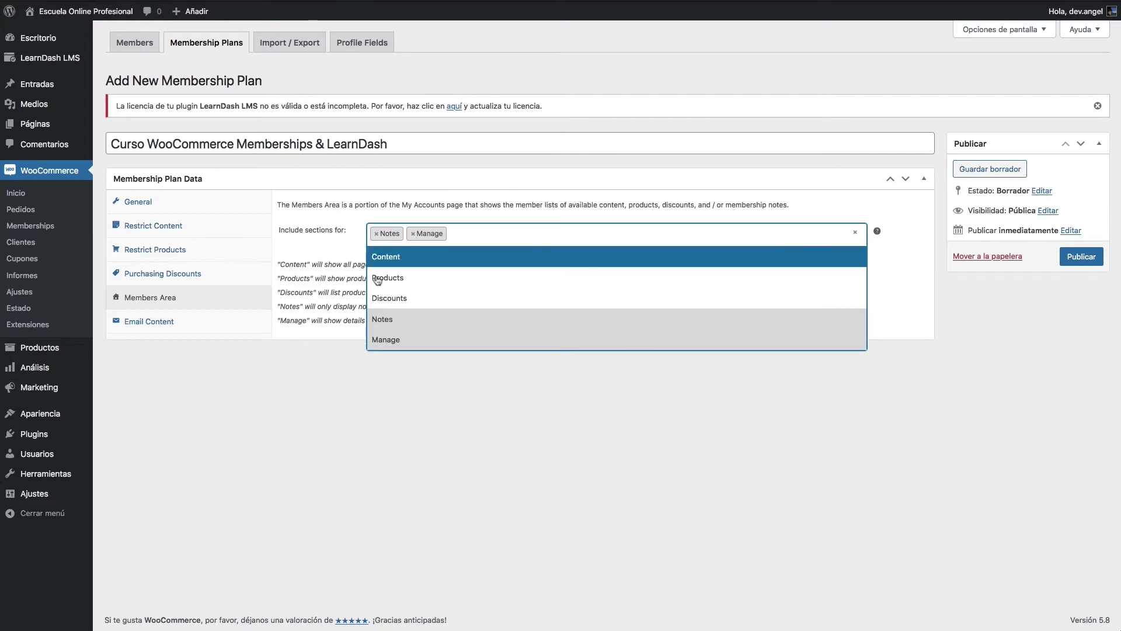
left_click(330, 303)
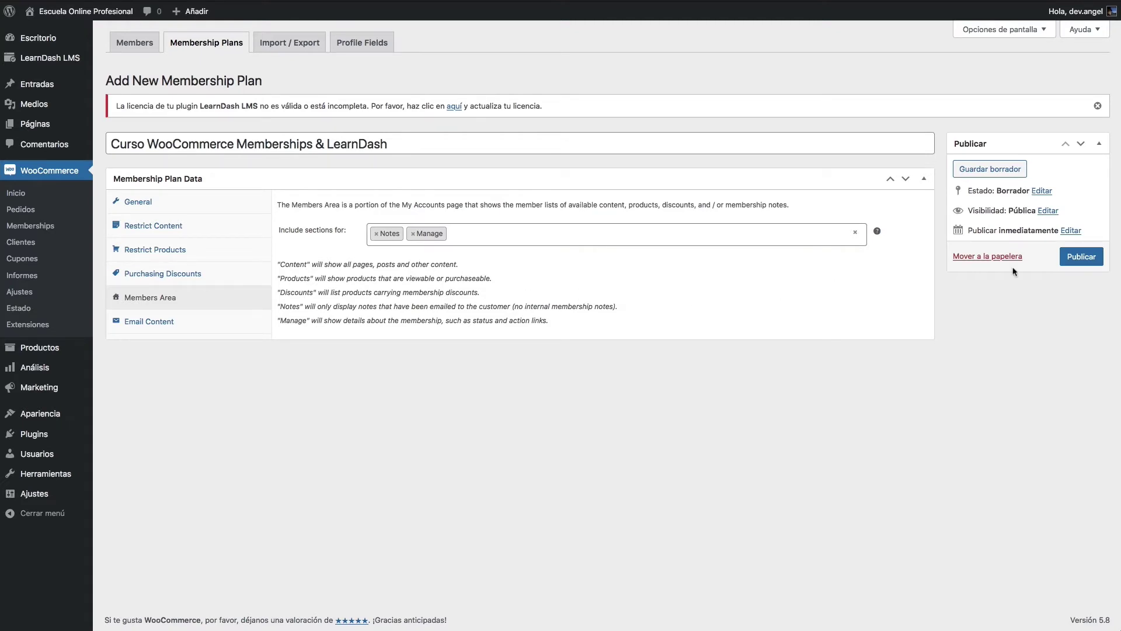
left_click(1081, 261)
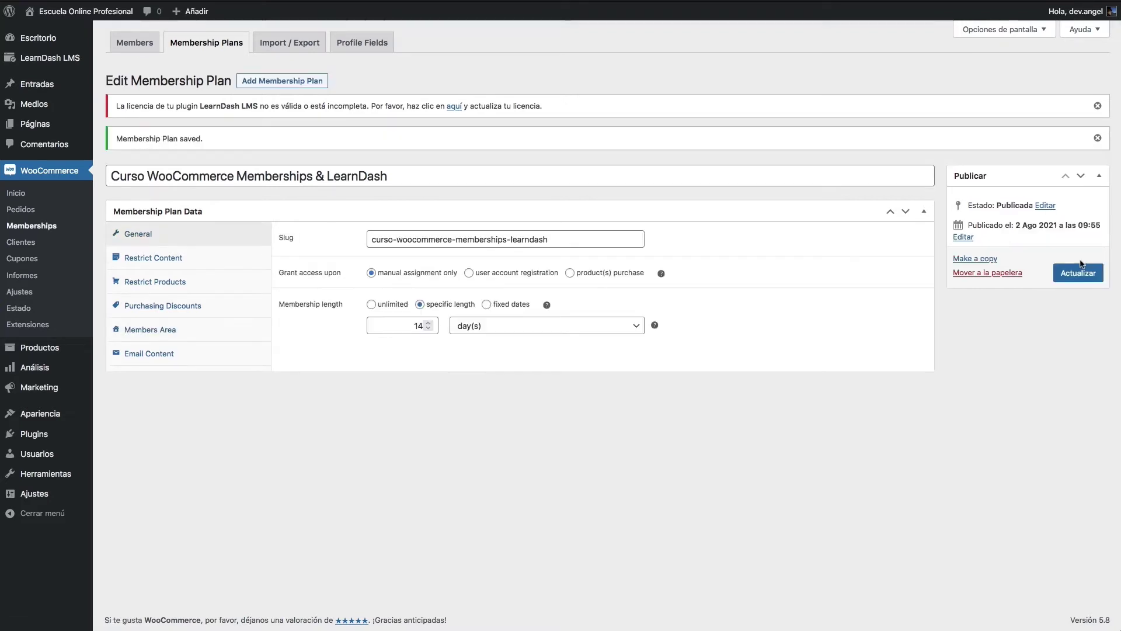
mouse_move(67, 347)
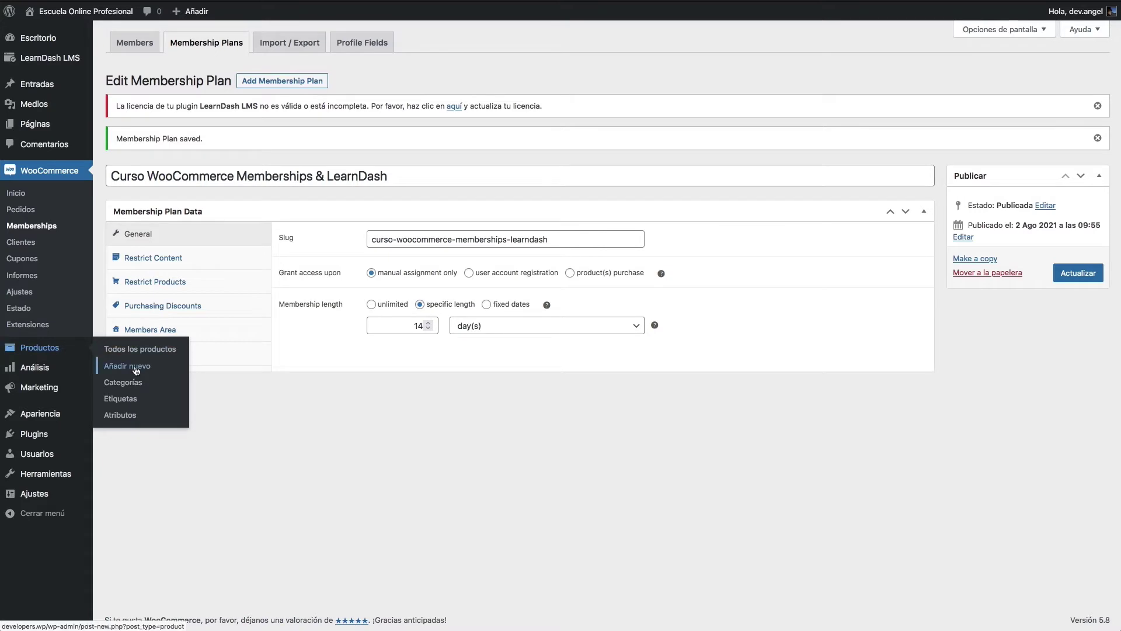
Step: Create a product titled with the copied plan name, marked Virtual, priced 99 with sale price 79
triple_click(298, 183)
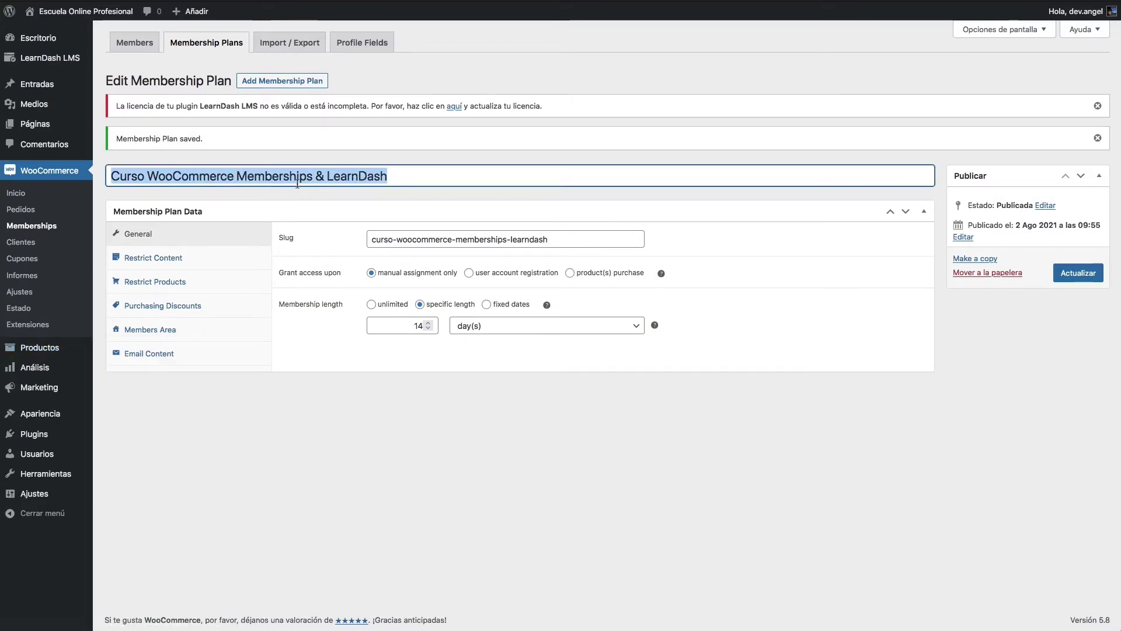
key("super+c")
mouse_move(64, 347)
left_click(117, 360)
key("super+v")
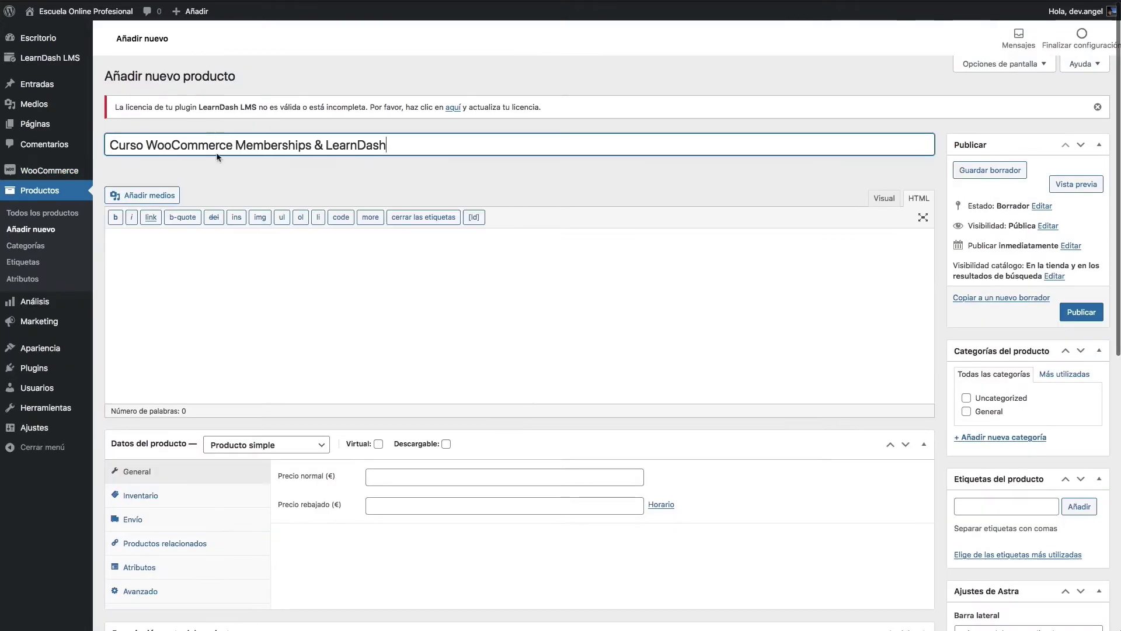
scroll(426, 400, "down", 3)
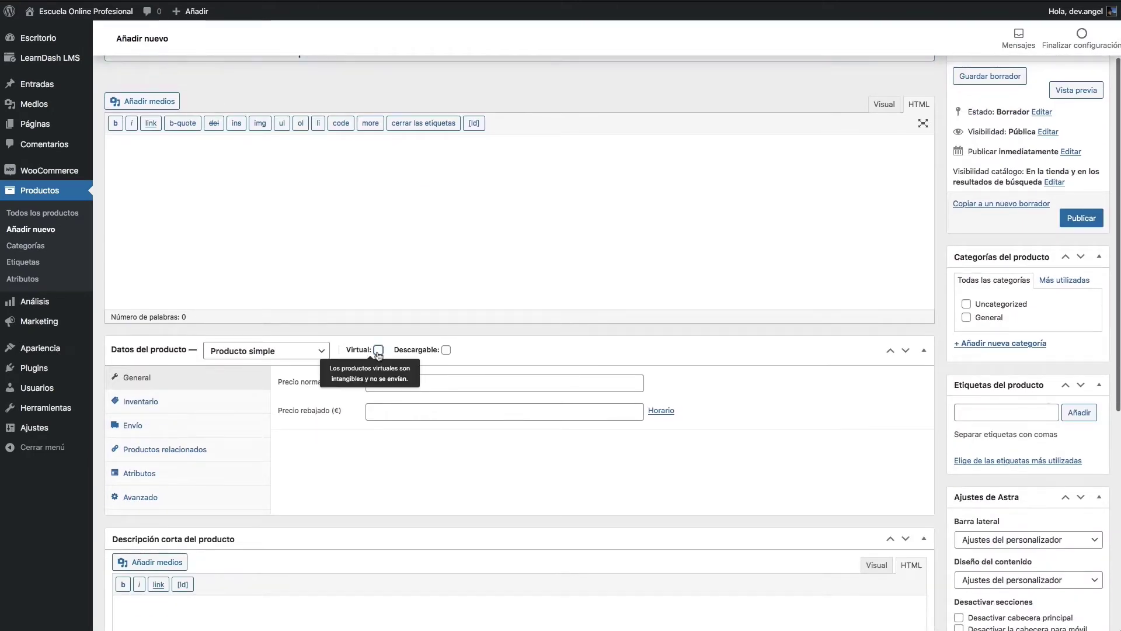
left_click(378, 351)
left_click(433, 382)
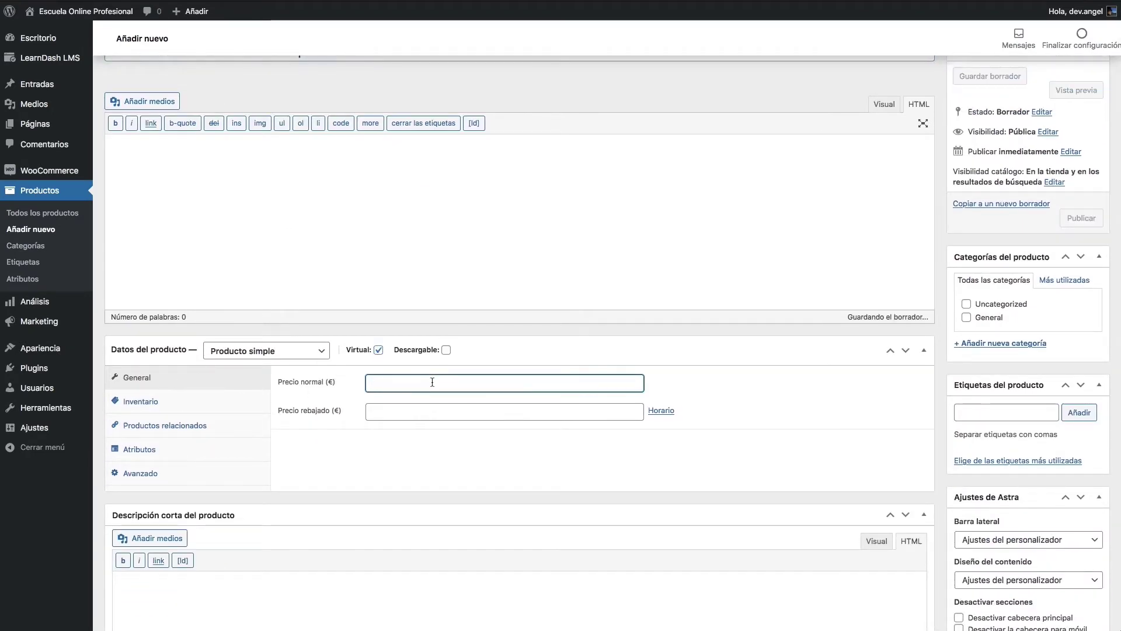
type("99")
left_click(399, 412)
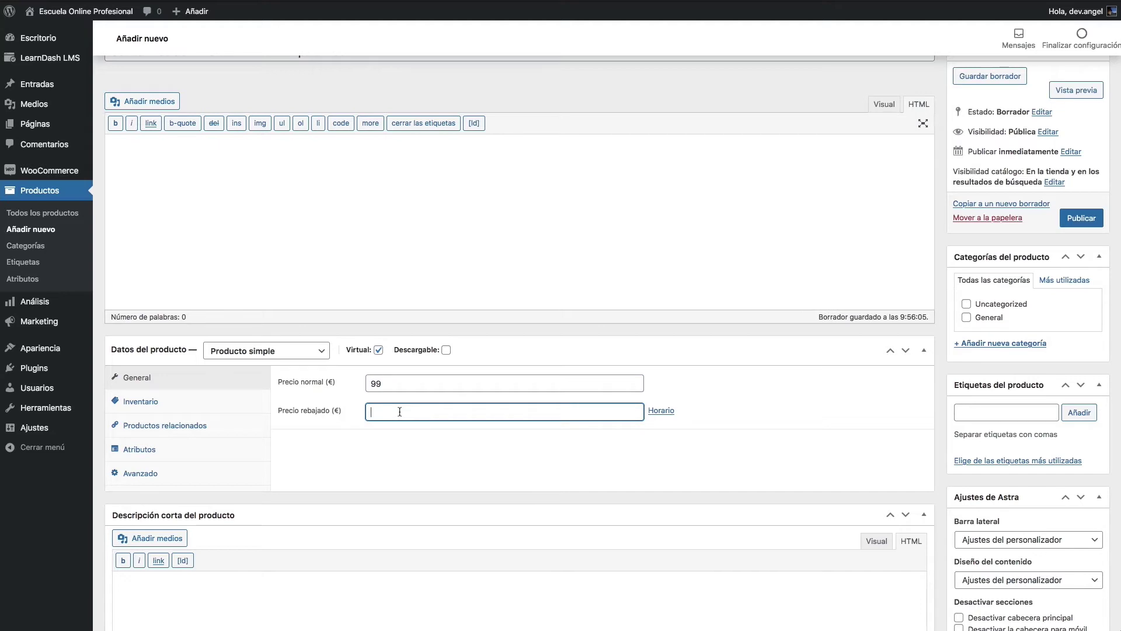
type("79")
left_click(354, 456)
Step: Write the short description about 3 lessons and building a membership site, then publish the product
scroll(359, 455, "down", 5)
left_click(363, 451)
type("comprando este curso d")
type("endrás acceso a 3 lecciones para completa")
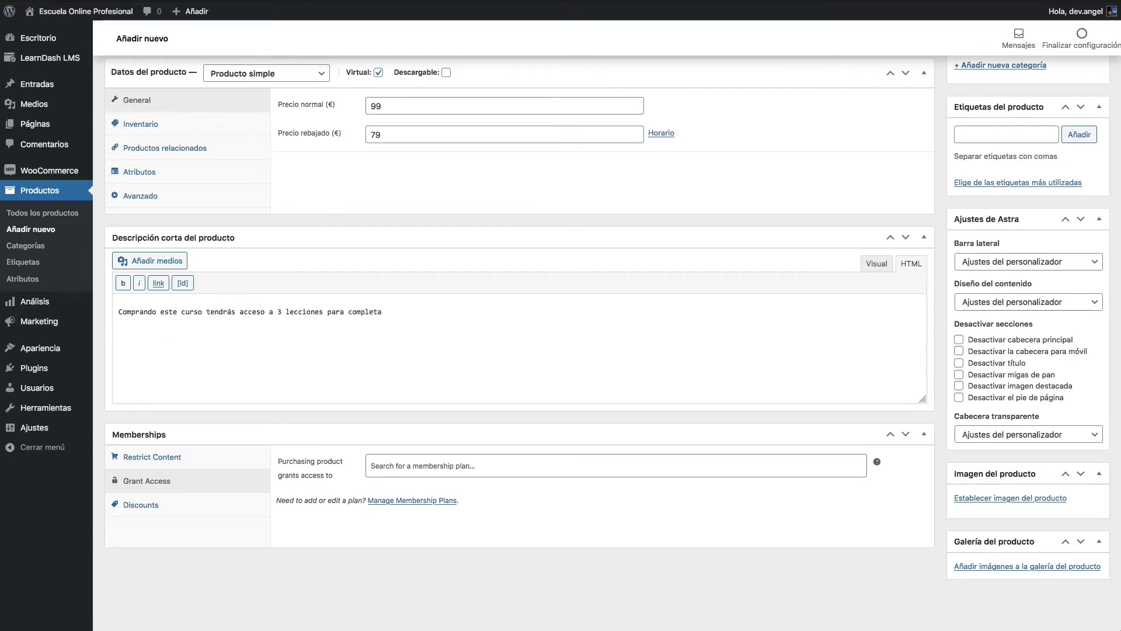
type("r tu formación y acabar haciend")
key("BackSpace")
key("BackSpace")
key("BackSpace")
key("BackSpace")
key("BackSpace")
key("BackSpace")
key("BackSpace")
type("constr")
key("BackSpace")
key("BackSpace")
type("struyendo tu mismo un sitio de membresía")
scroll(915, 283, "up", 6)
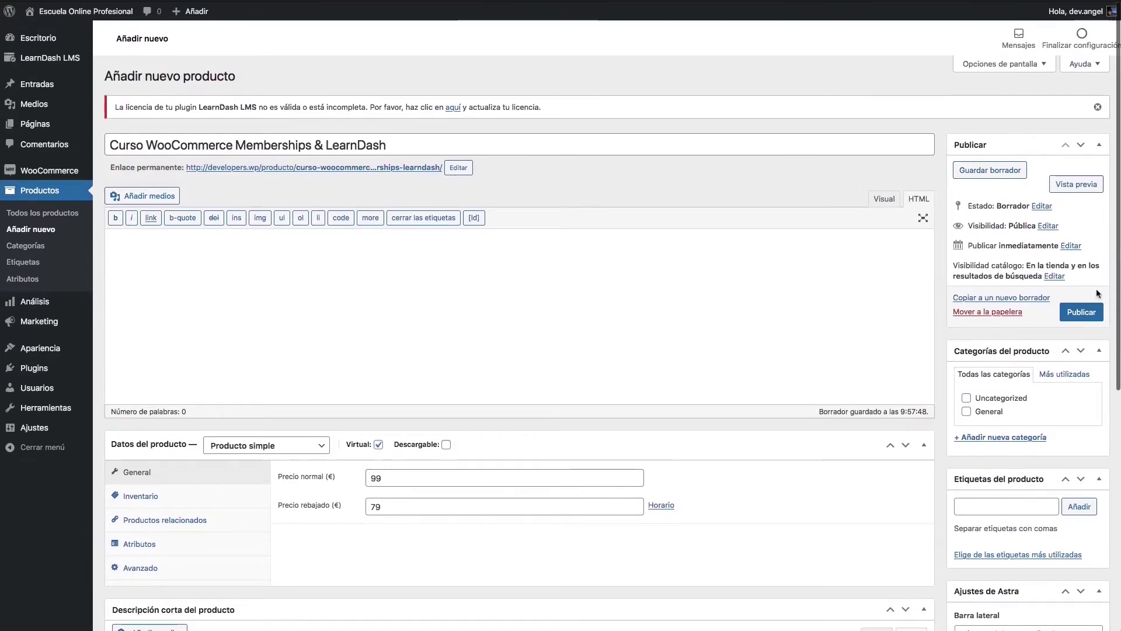
scroll(210, 497, "down", 1)
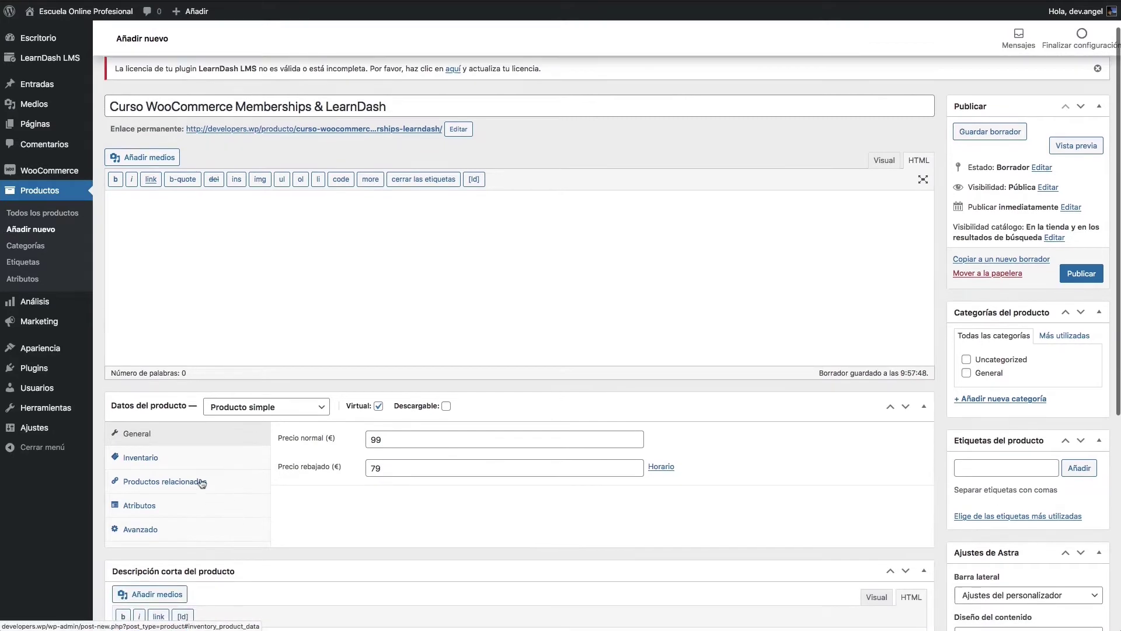
left_click(178, 465)
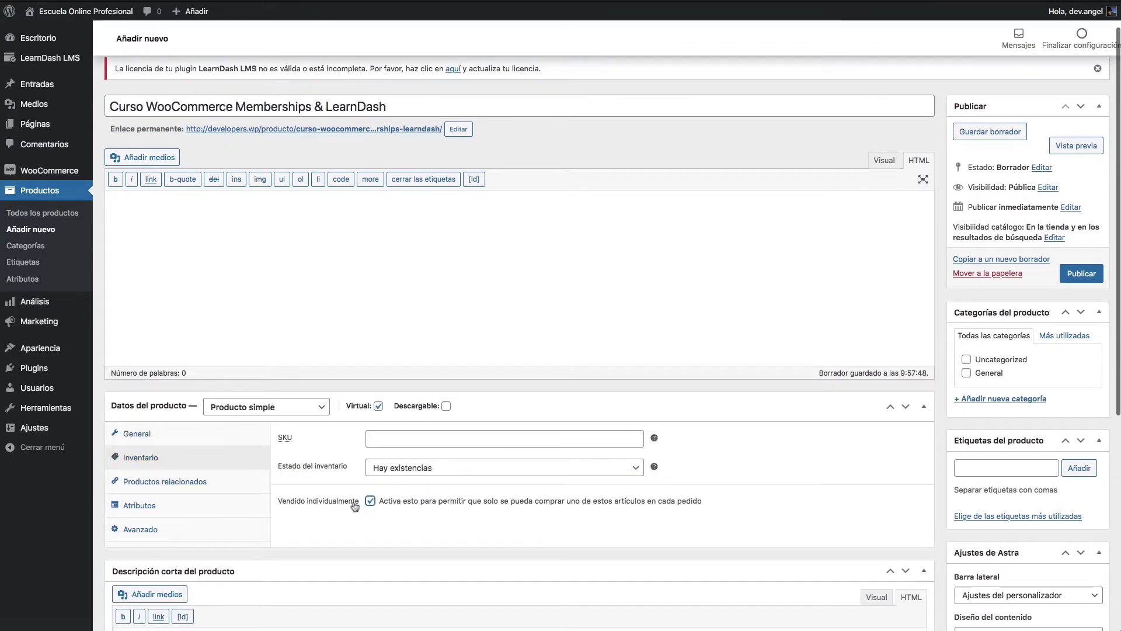
left_click(1077, 273)
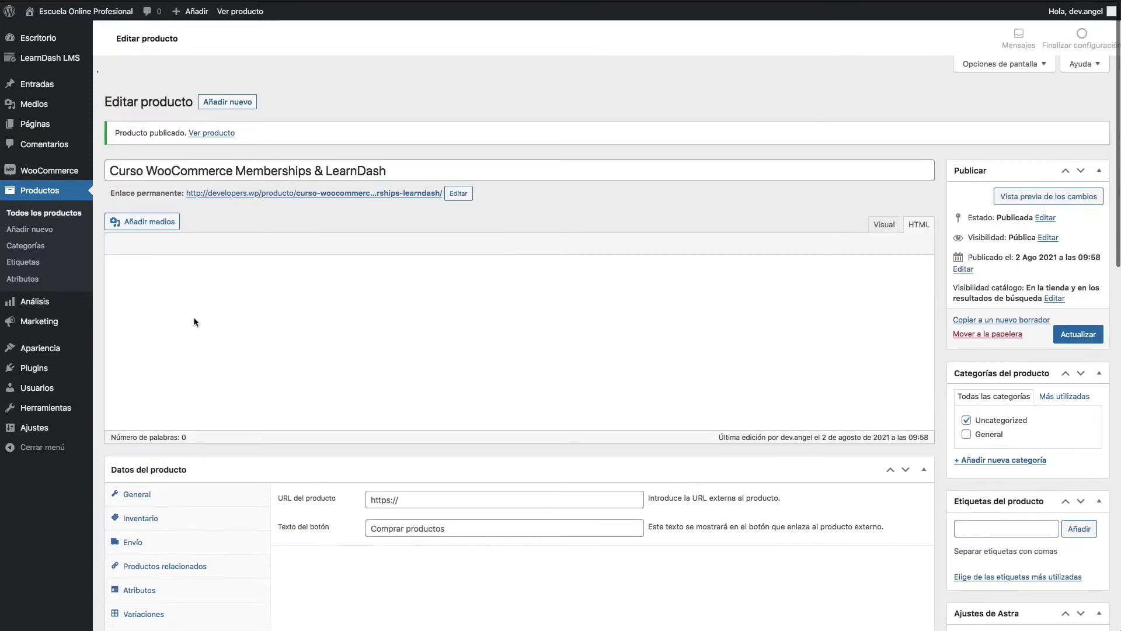
Step: Open the Curso WooCommerce Memberships & LearnDash plan from Membership Plans for editing
mouse_move(69, 174)
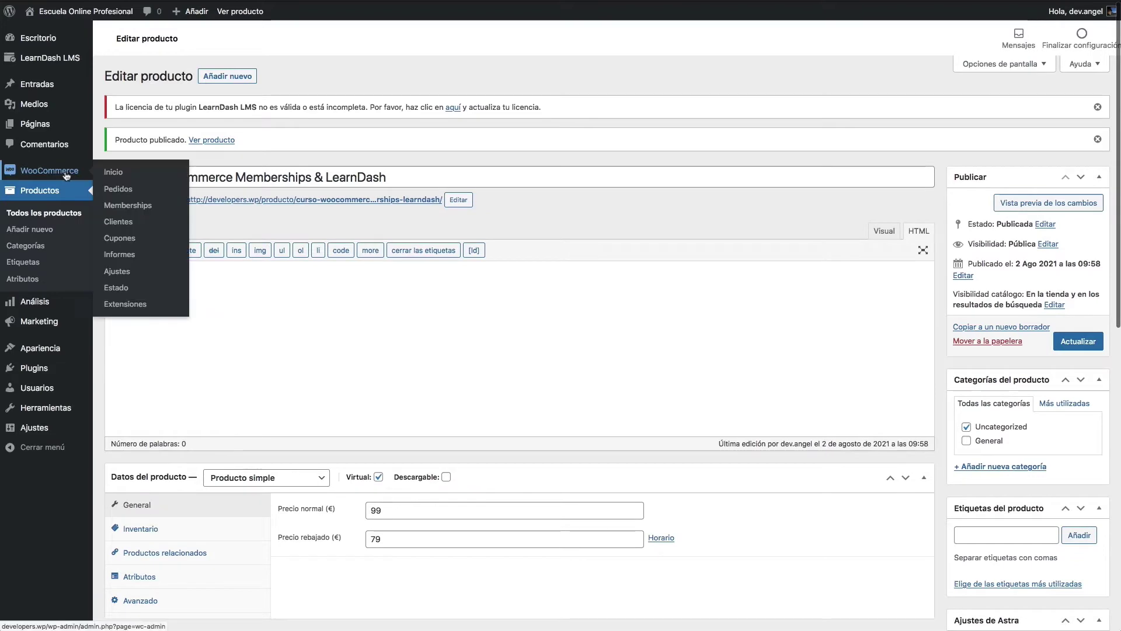
left_click(126, 209)
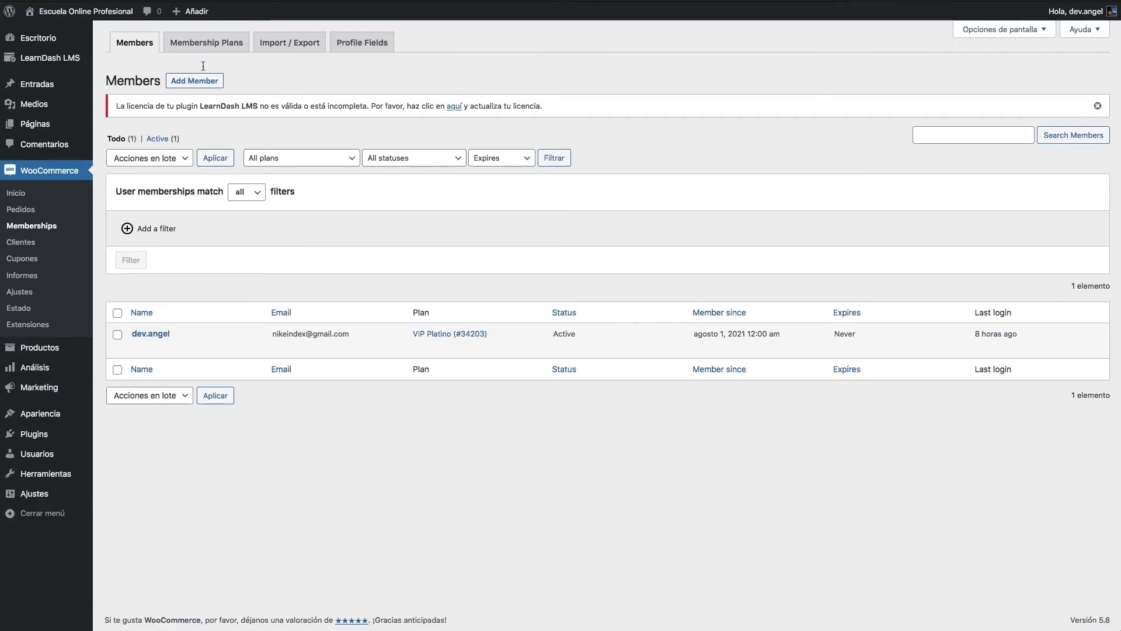
left_click(206, 42)
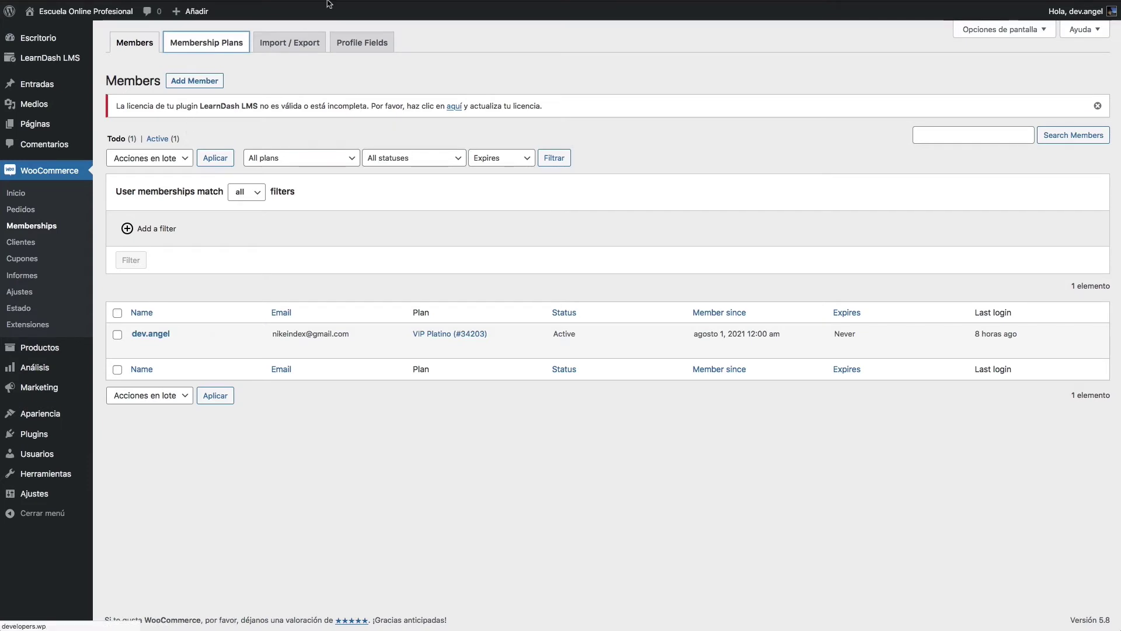
left_click(120, 232)
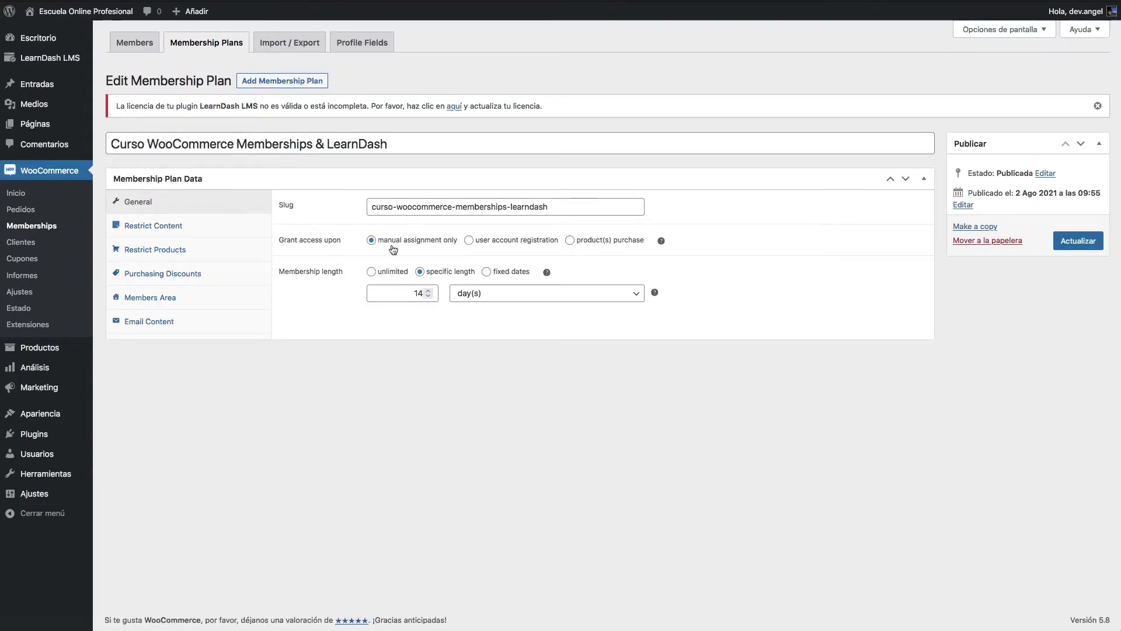
triple_click(451, 150)
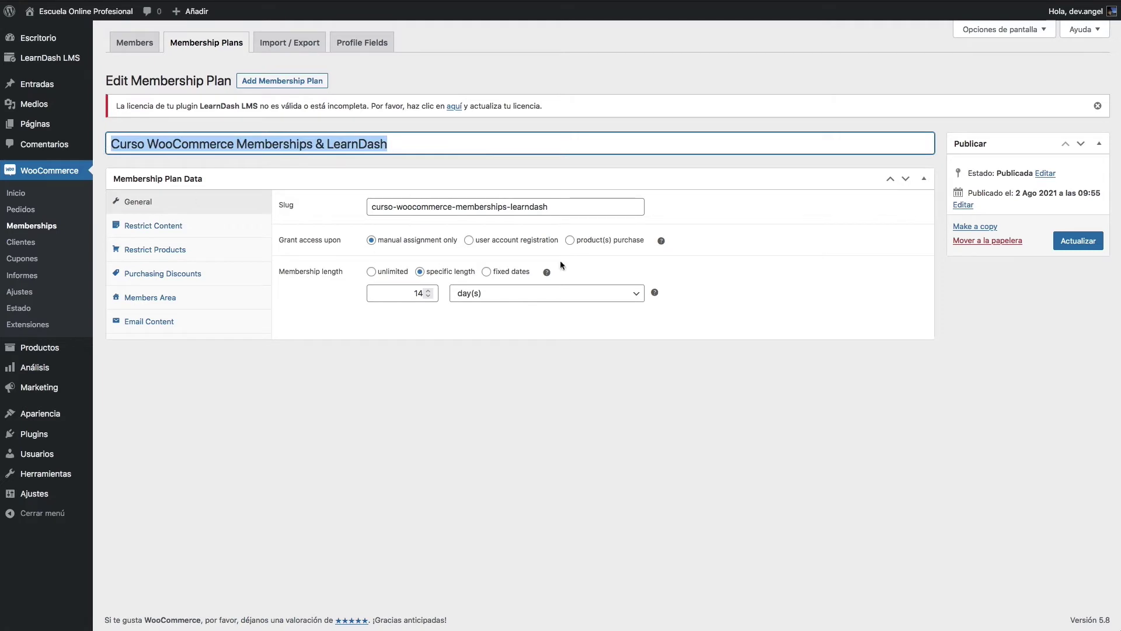
left_click(799, 227)
Step: Grant access on purchase of the 'Curso WooCommerce Memberships & LearnDash' product and update the plan
left_click(594, 246)
left_click(553, 274)
key("ctrl+v")
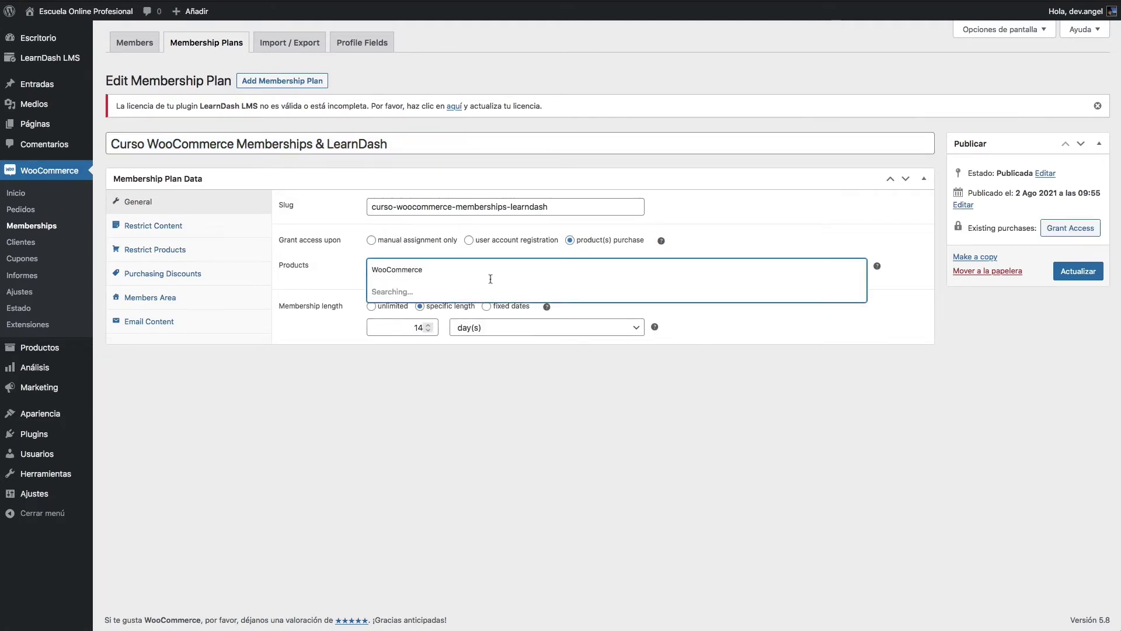
left_click(478, 314)
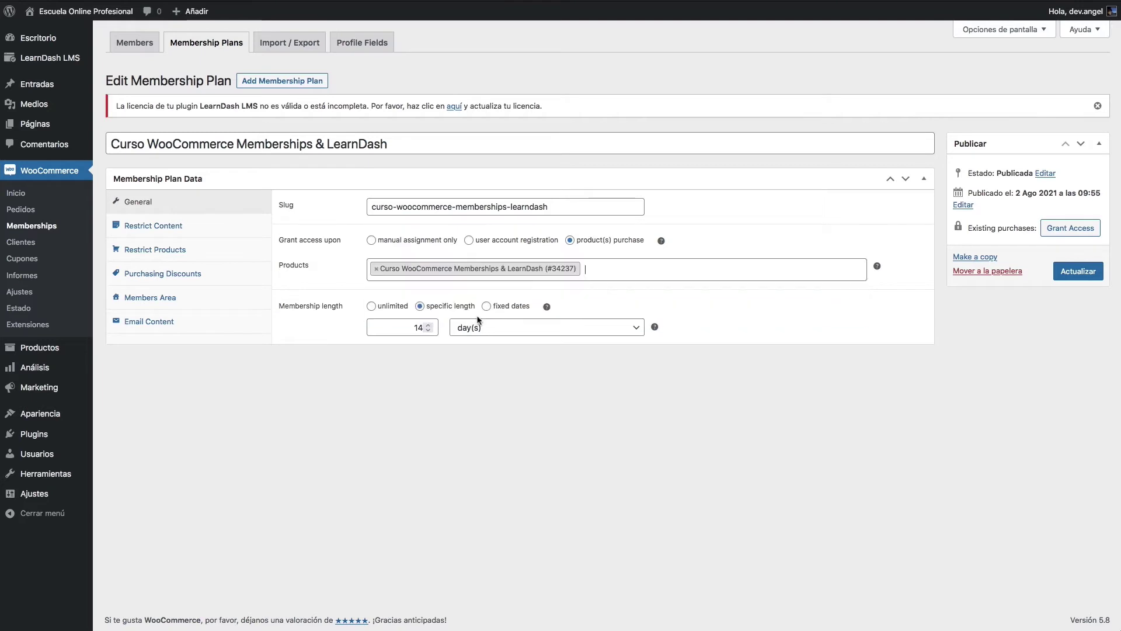
left_click(1071, 276)
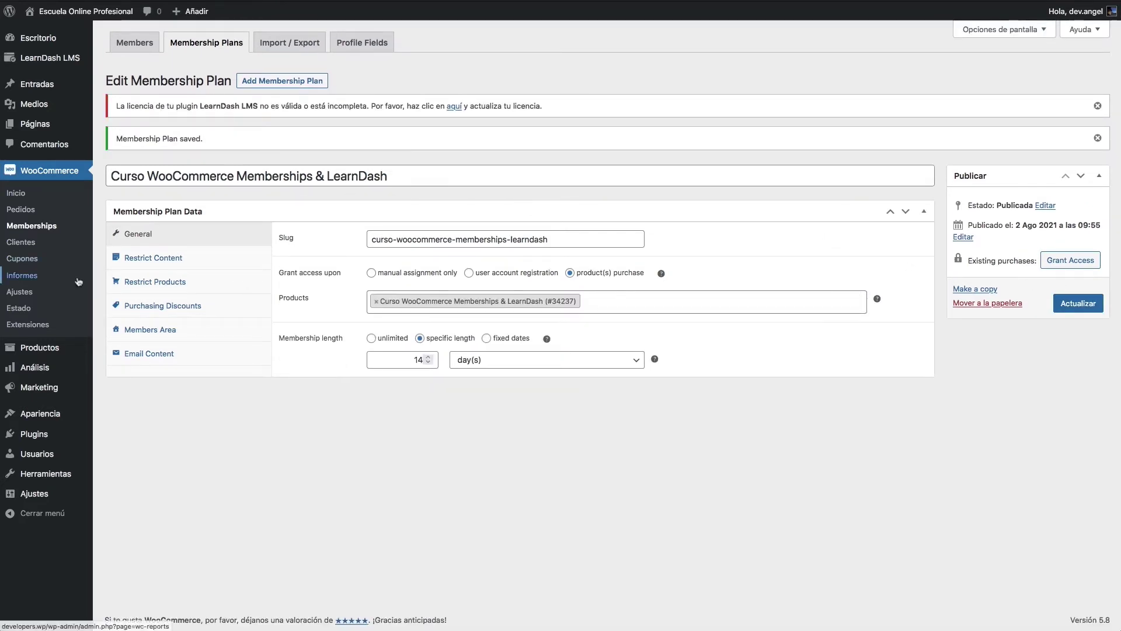
mouse_move(54, 353)
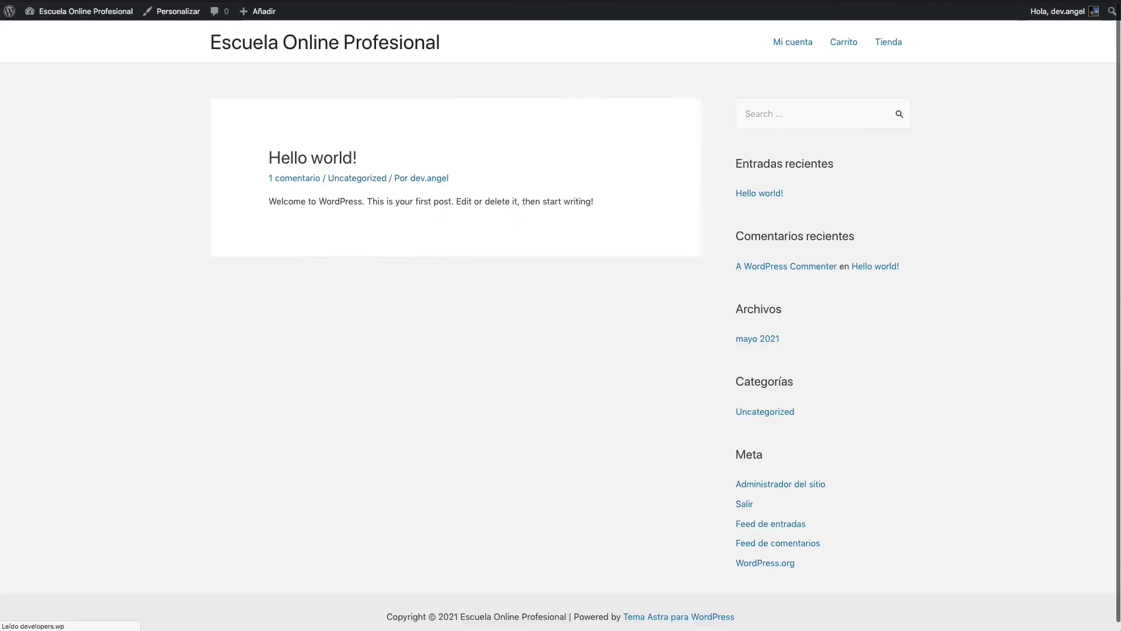
left_click(898, 43)
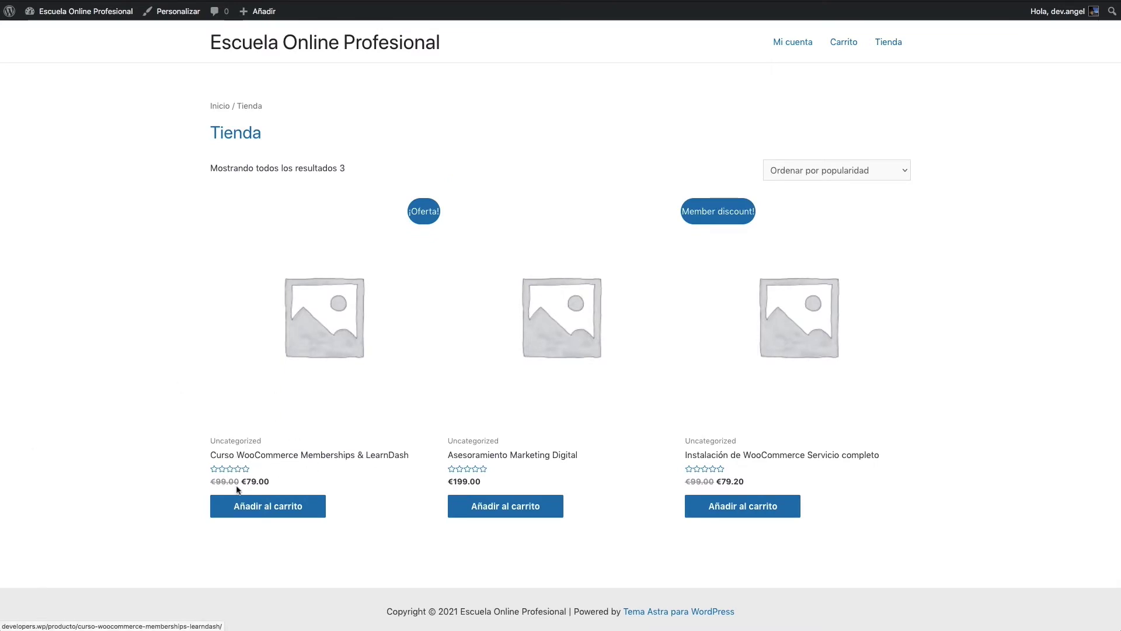
left_click(293, 456)
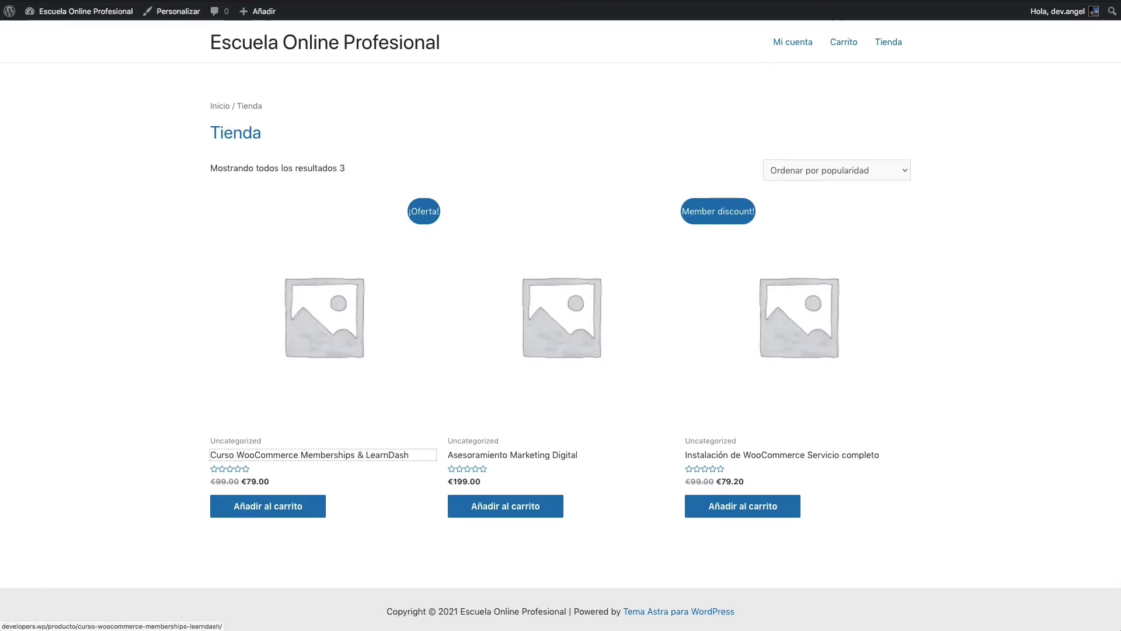
left_click(261, 4)
right_click(260, 4)
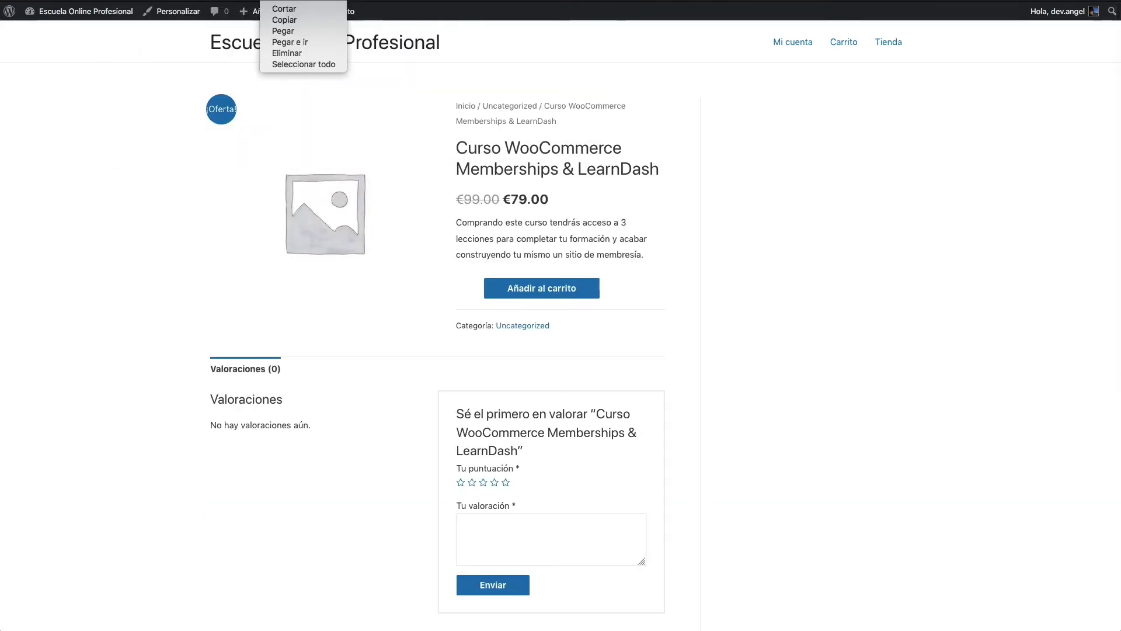
key("Escape")
key("ctrl+Tab")
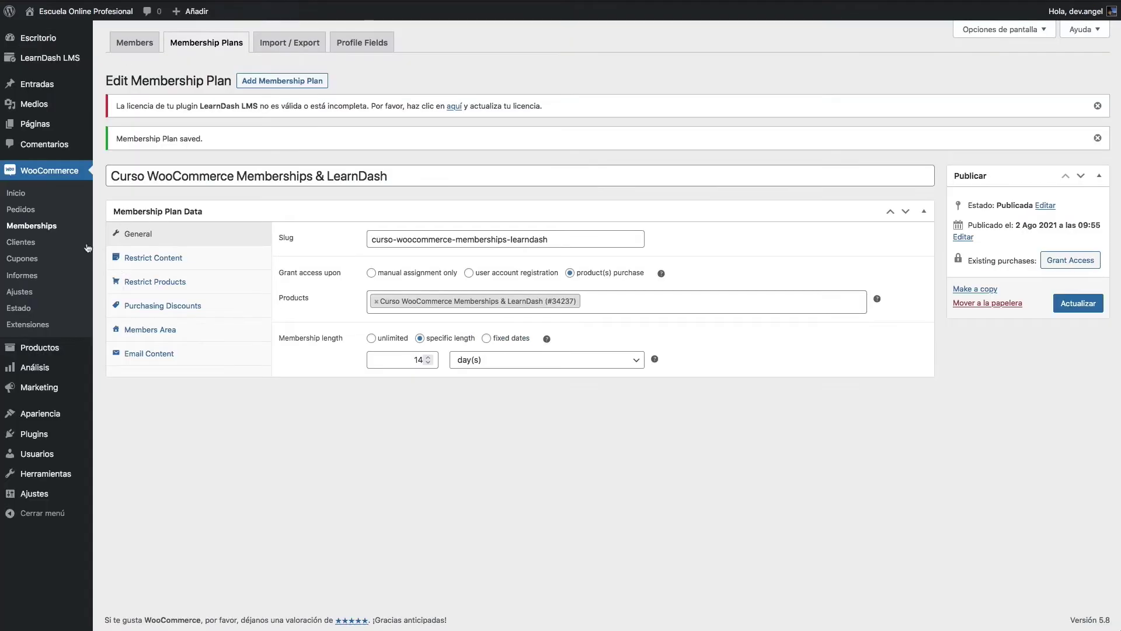
Step: Edit the Curso WooCommerce Memberships & LearnDash course and reach its URL personalizada field under Ajustes
mouse_move(50, 59)
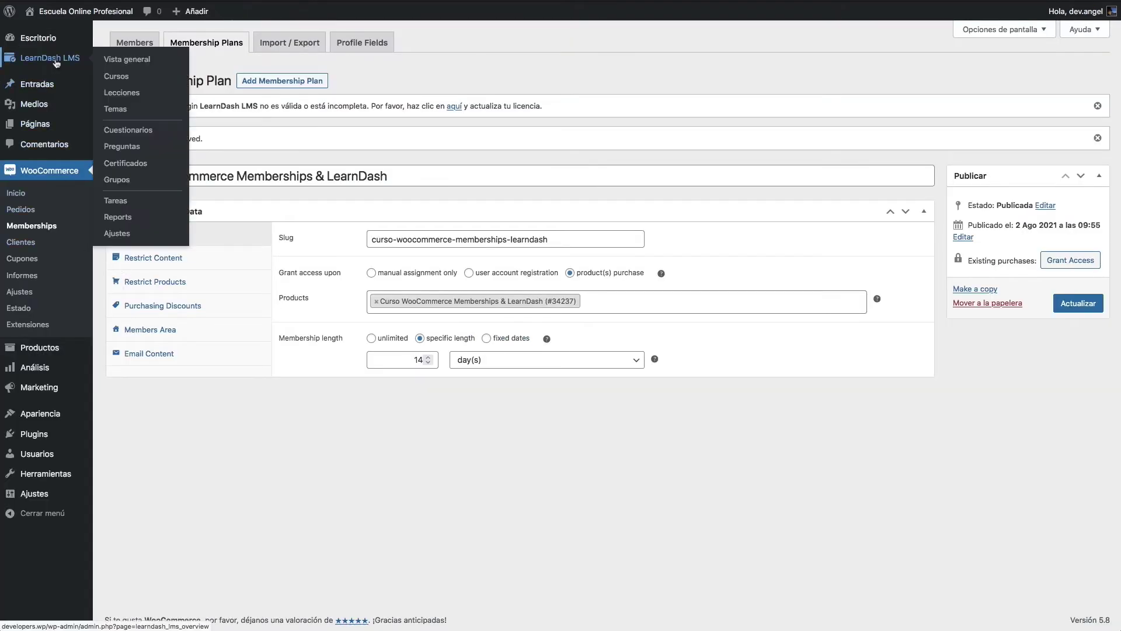
left_click(116, 77)
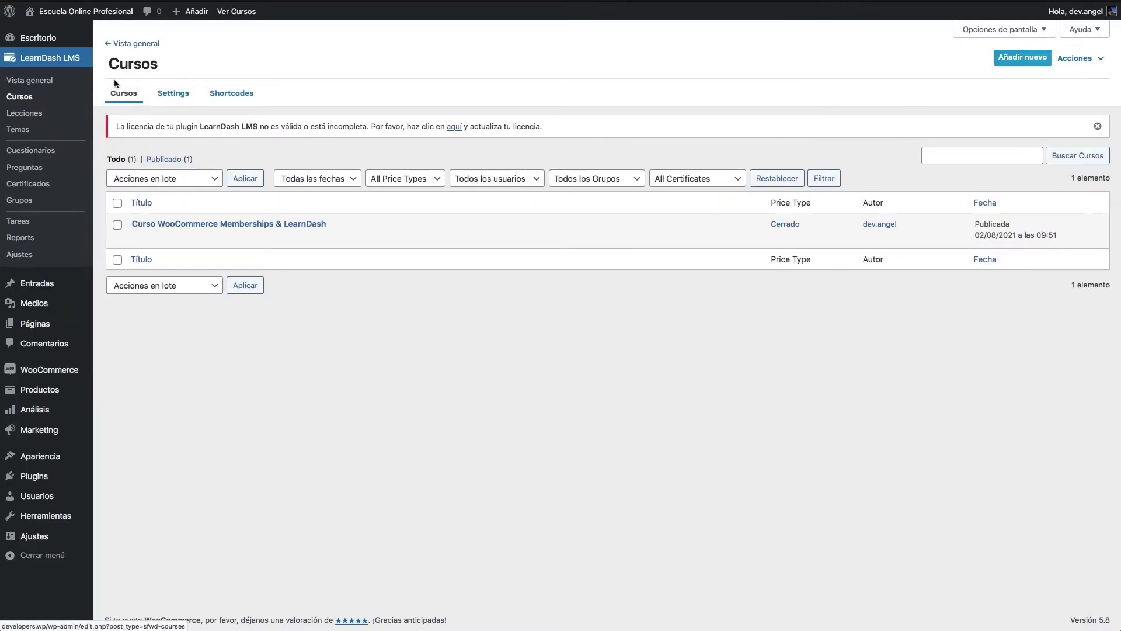
left_click(140, 239)
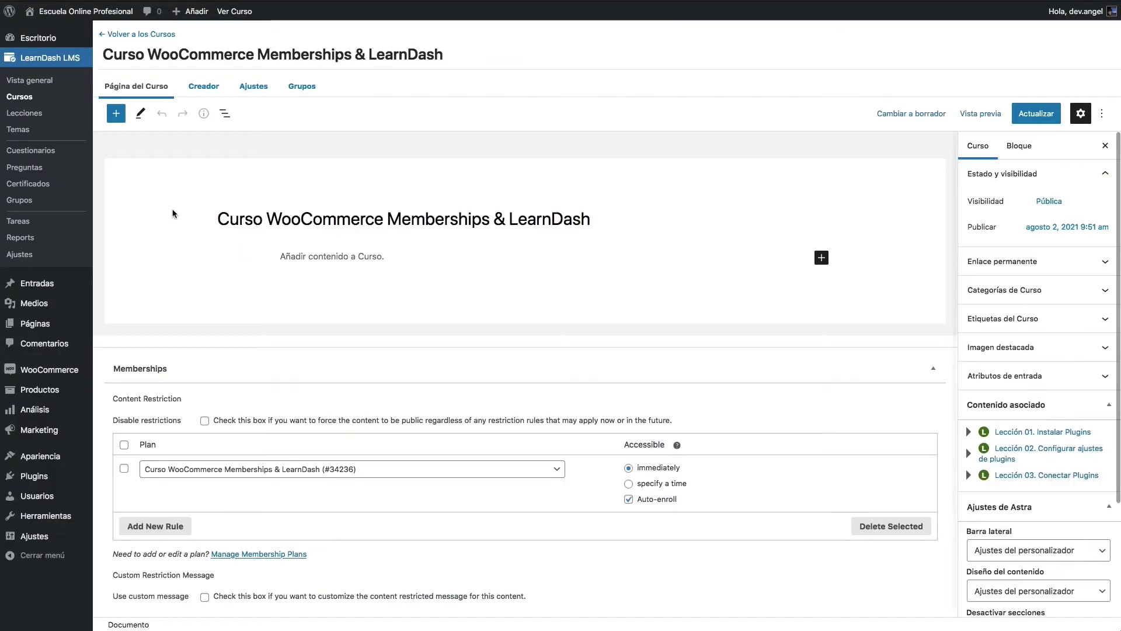
left_click(249, 92)
scroll(227, 345, "down", 5)
left_click(524, 487)
type("http://developers.wp/producto/curso-woocommerce-memberships-learndash/")
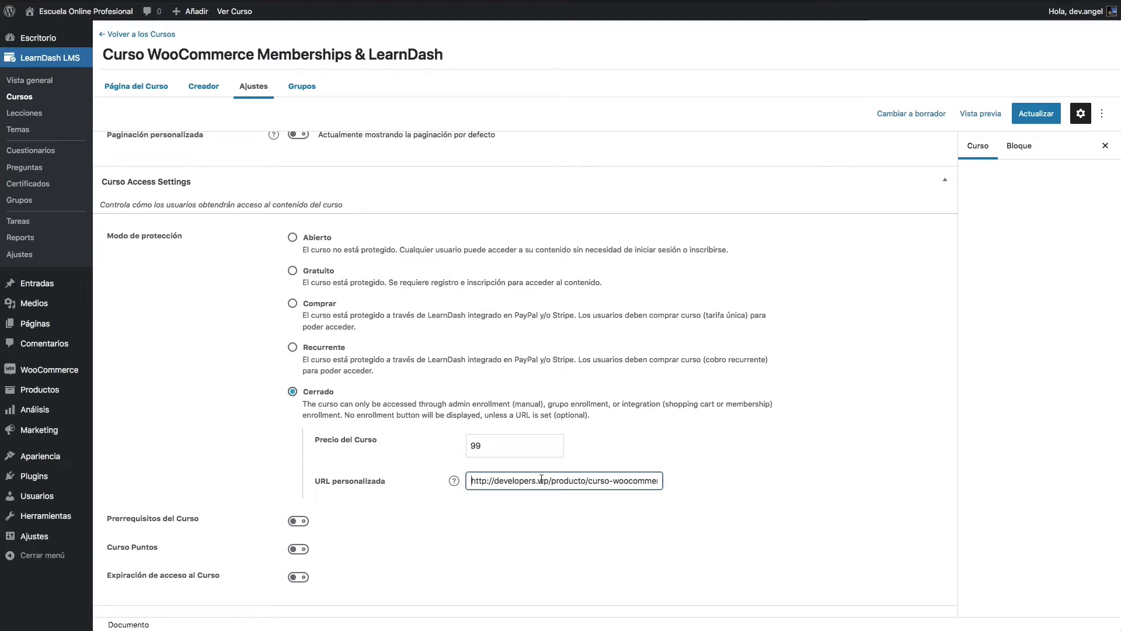
left_click_drag(538, 480, 625, 481)
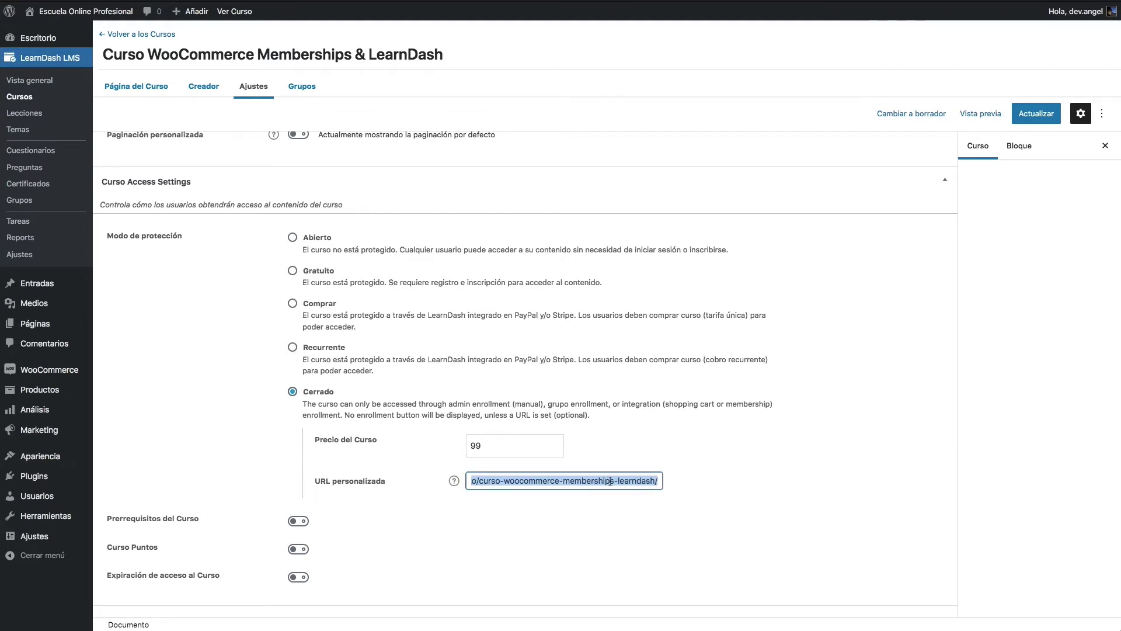
left_click(590, 478)
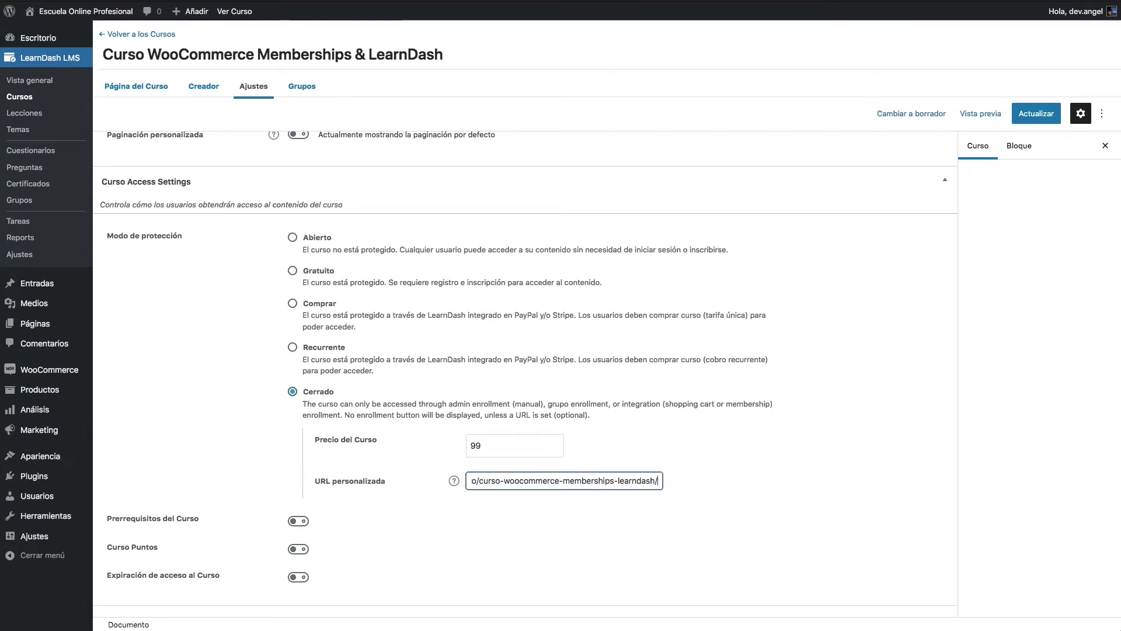
key("super+a")
type("http://developers.wp/?add-to-cart=34237")
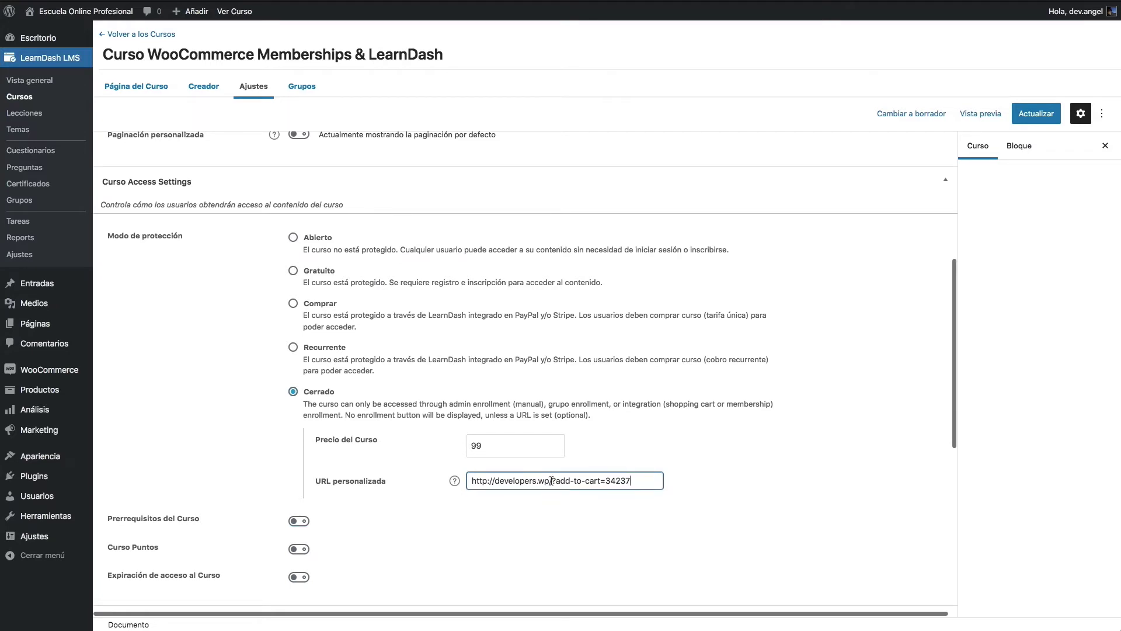
left_click_drag(551, 480, 470, 481)
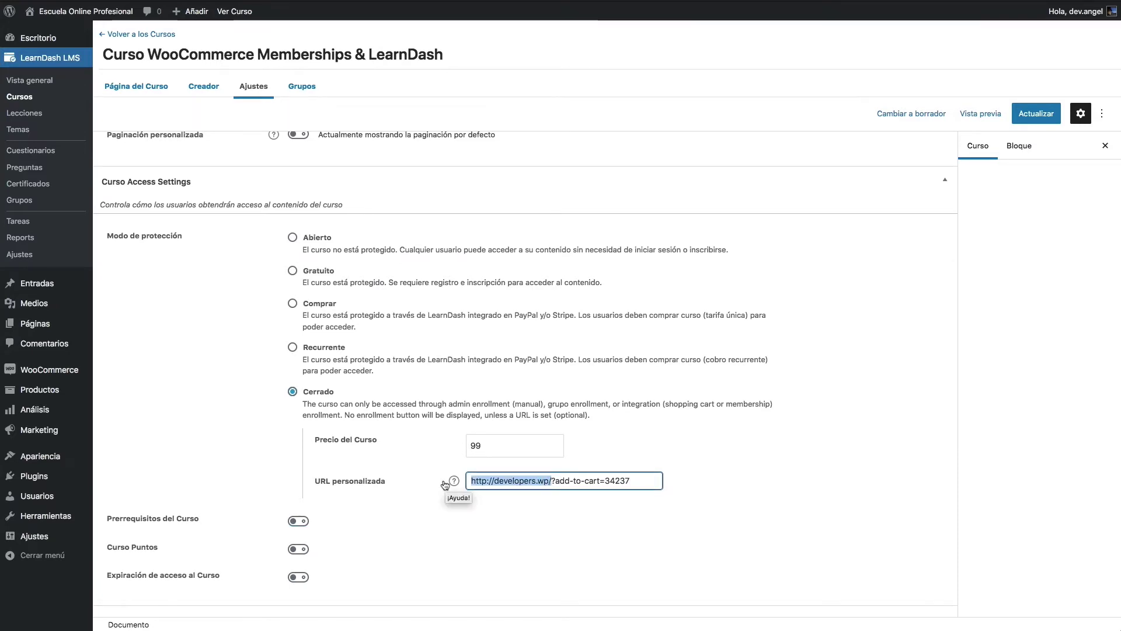
key("Right")
key("Right")
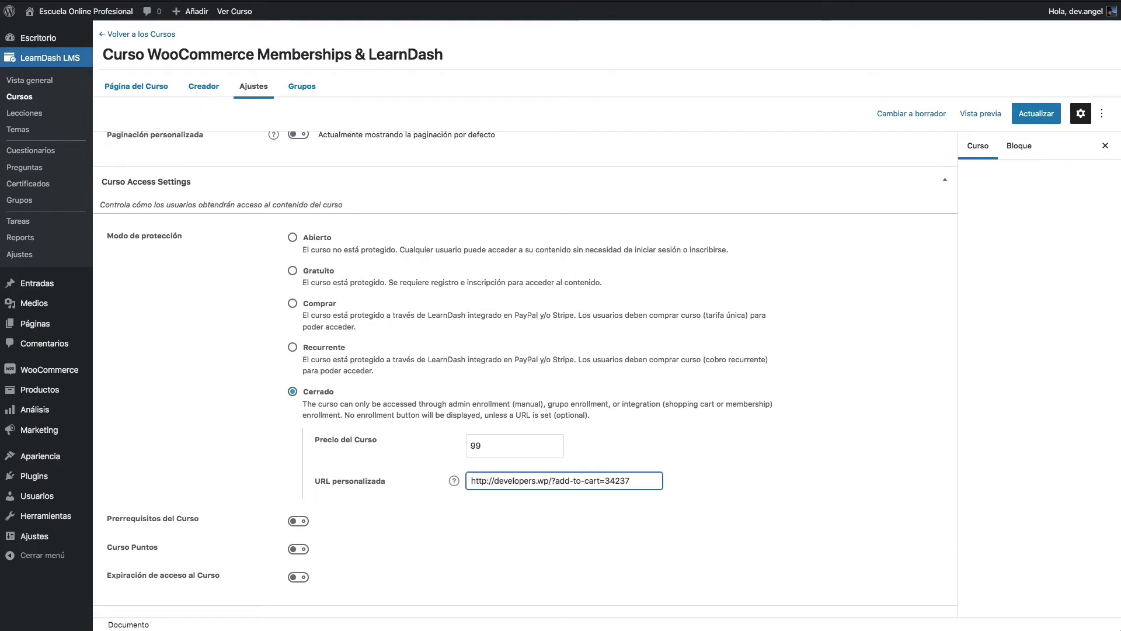
key("alt+shift+Left")
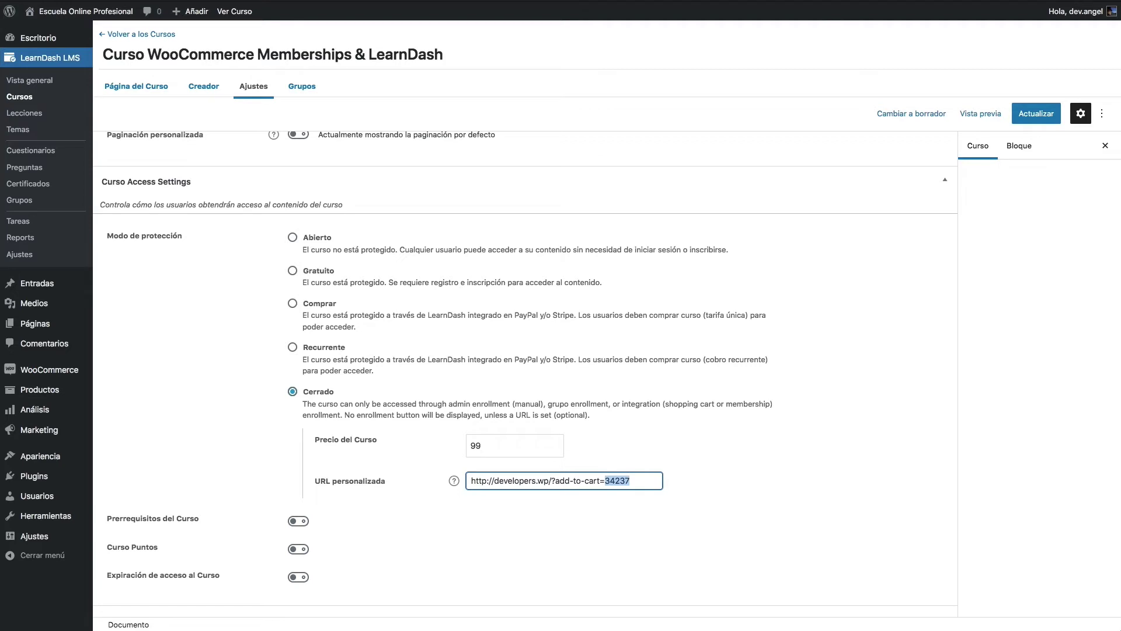
key("Right")
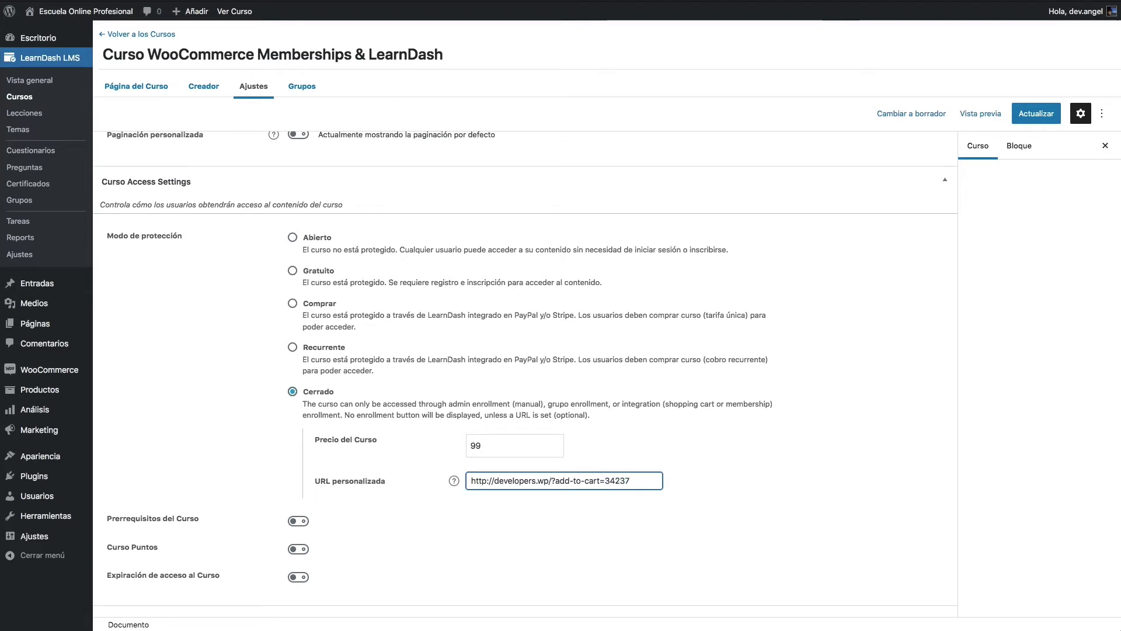
key("super+Left")
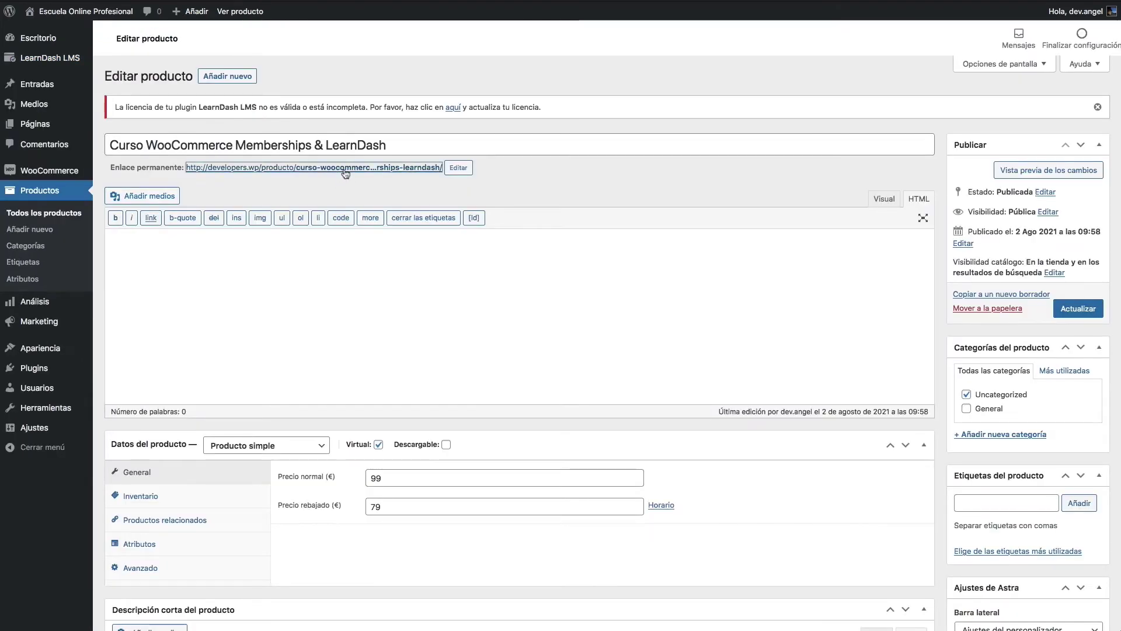
Step: Replace the add-to-cart link with the course product's page address and update the course
left_click(344, 169)
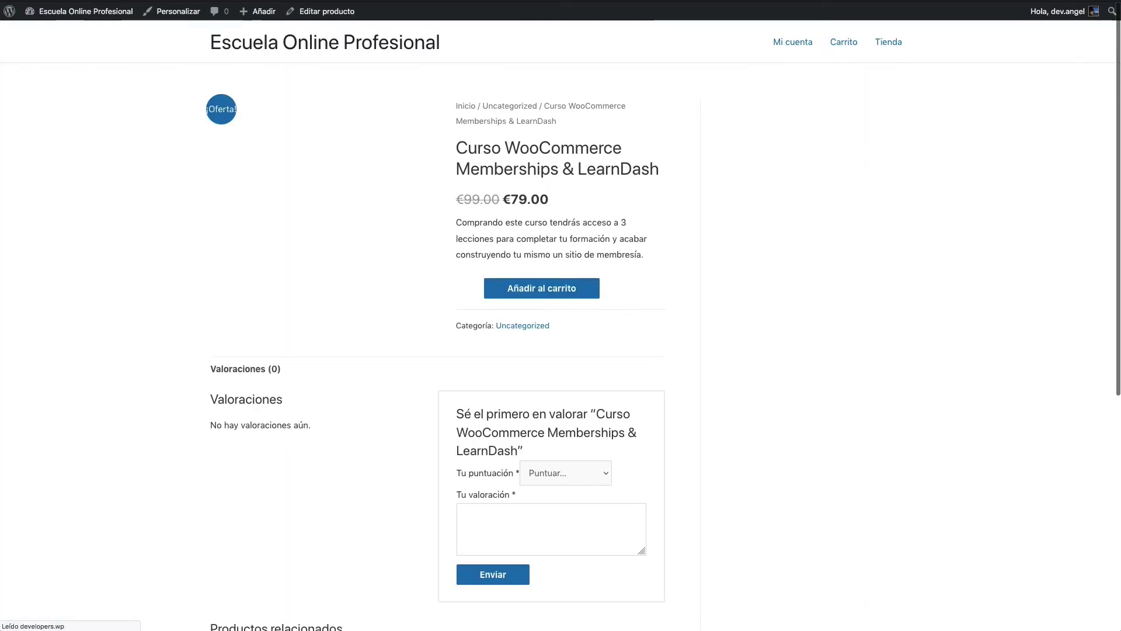
left_click(118, 3)
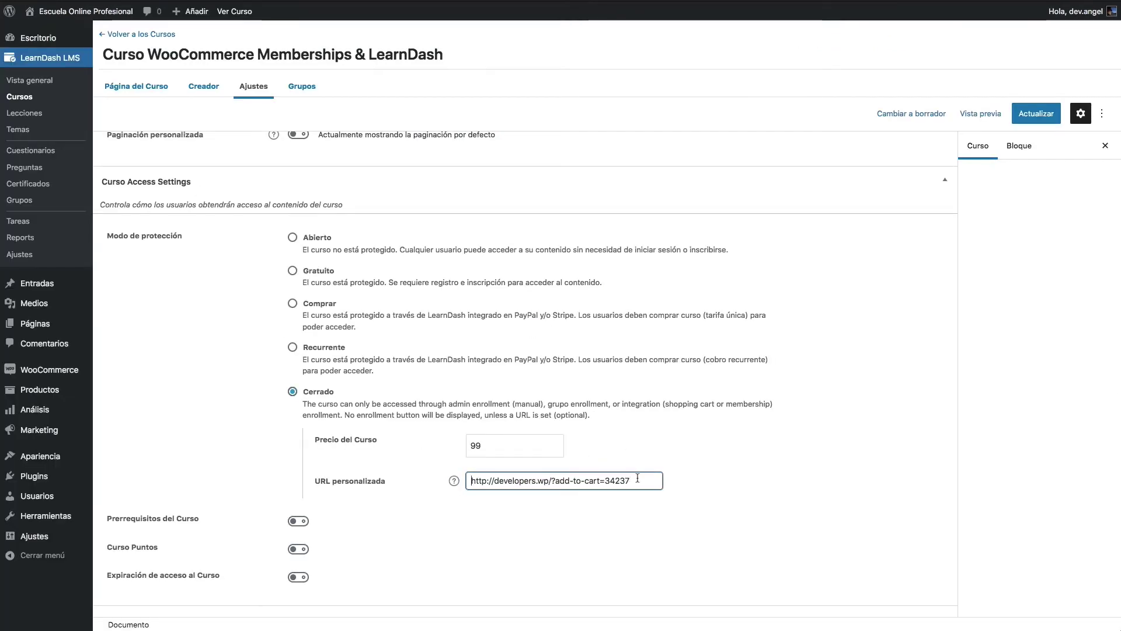
type("http://developers.wp/producto/curso-woocommerce-memberships-learndash/")
key("Home")
key("shift+Right")
key("shift+Right")
key("shift+Right")
key("shift+Right")
key("shift+Right")
key("shift+Right")
key("shift+Right")
key("shift+Right")
key("shift+Right")
key("shift+Right")
key("shift+Right")
key("shift+Right")
key("shift+Right")
key("shift+Right")
key("shift+Right")
key("shift+Right")
key("shift+Right")
key("shift+Right")
key("shift+Right")
key("shift+Right")
key("shift+Right")
key("shift+Right")
key("shift+Right")
key("shift+Right")
key("shift+Right")
key("shift+Right")
key("shift+Right")
key("shift+Right")
key("shift+Right")
key("shift+Right")
key("shift+Right")
key("shift+Right")
key("shift+Right")
key("shift+Right")
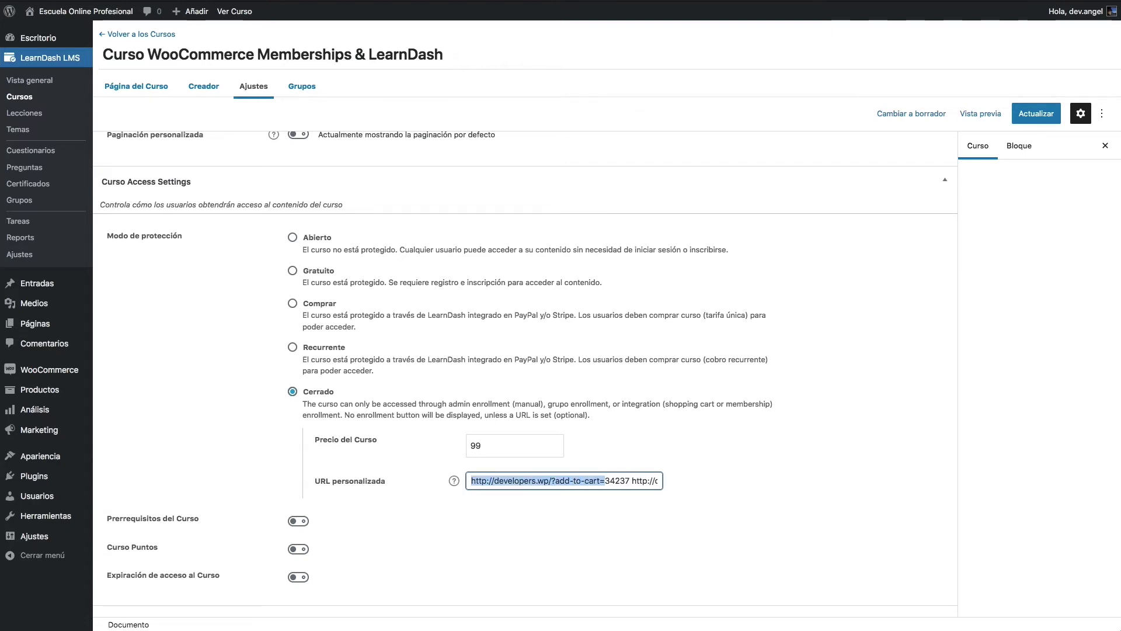
key("BackSpace")
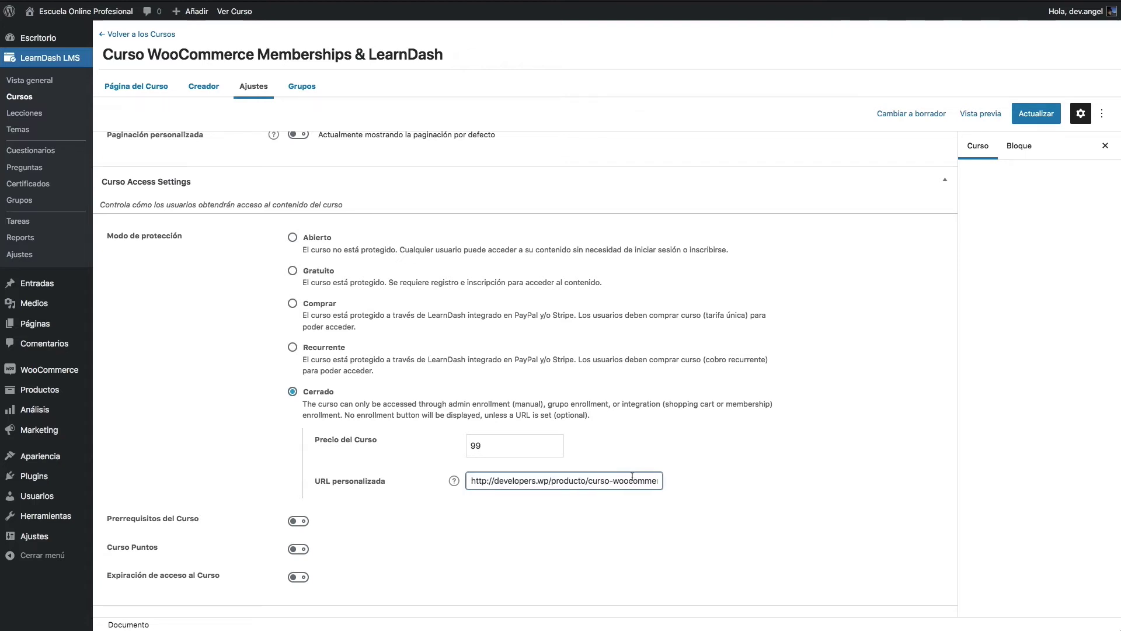
left_click(1031, 120)
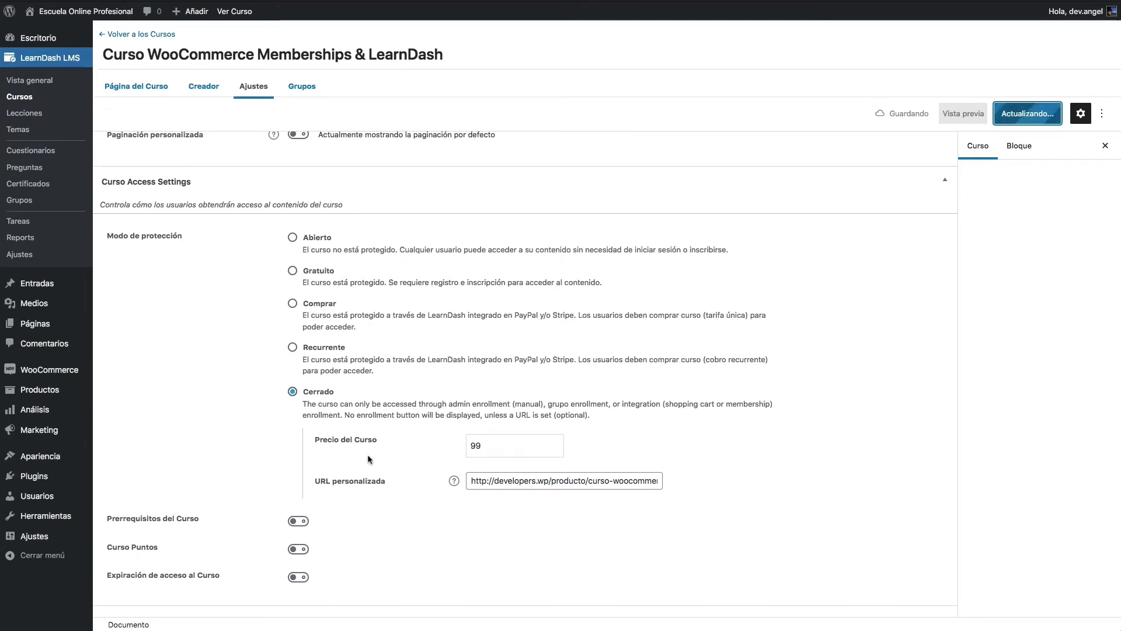
scroll(308, 415, "right", 1)
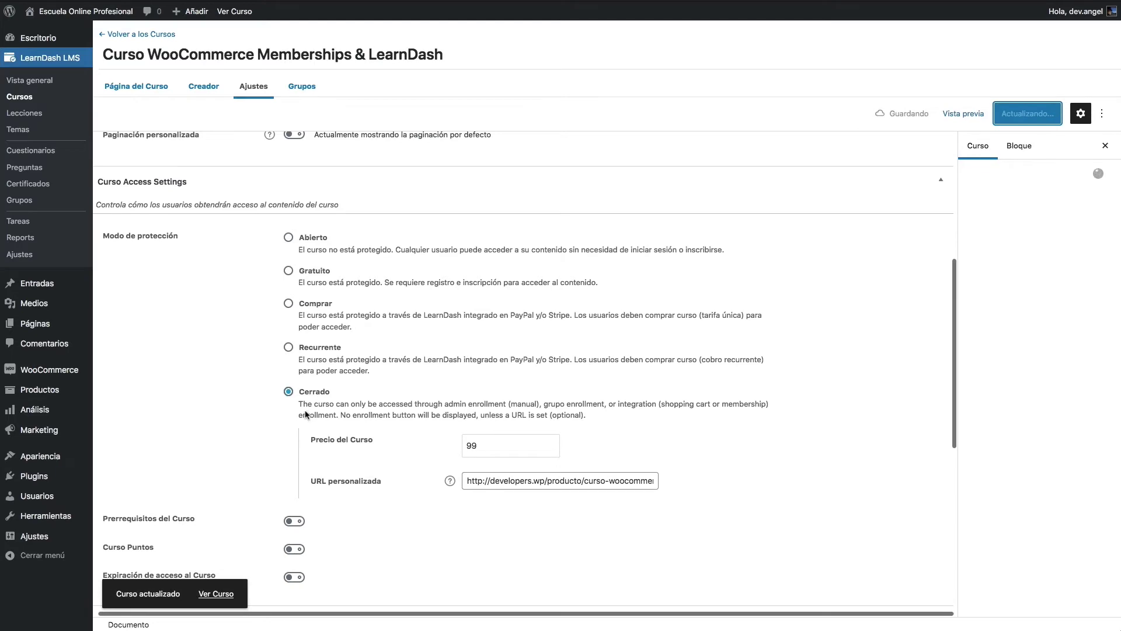
scroll(306, 415, "left", 1)
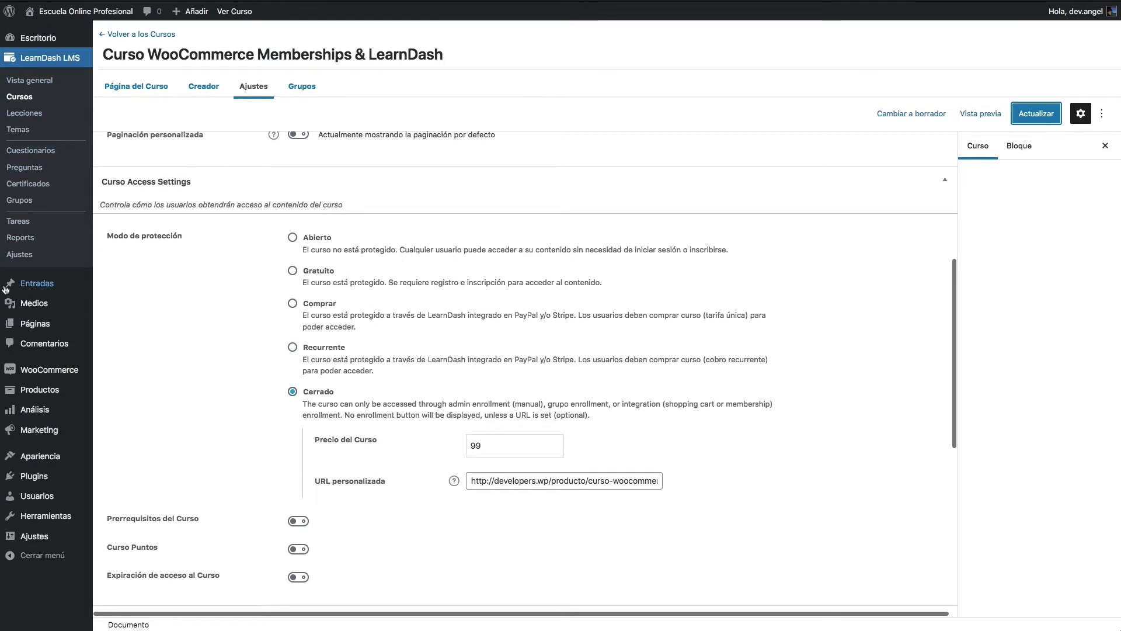
Step: Create a new page titled 'Cuadro de mandos'
mouse_move(47, 336)
left_click(235, 11)
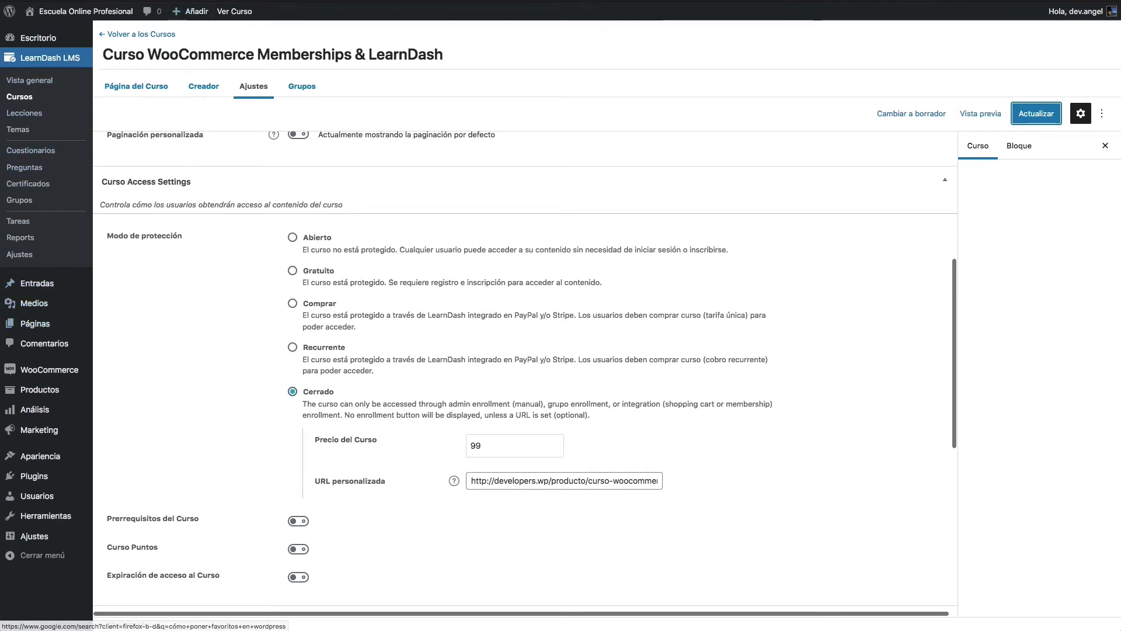
mouse_move(256, 11)
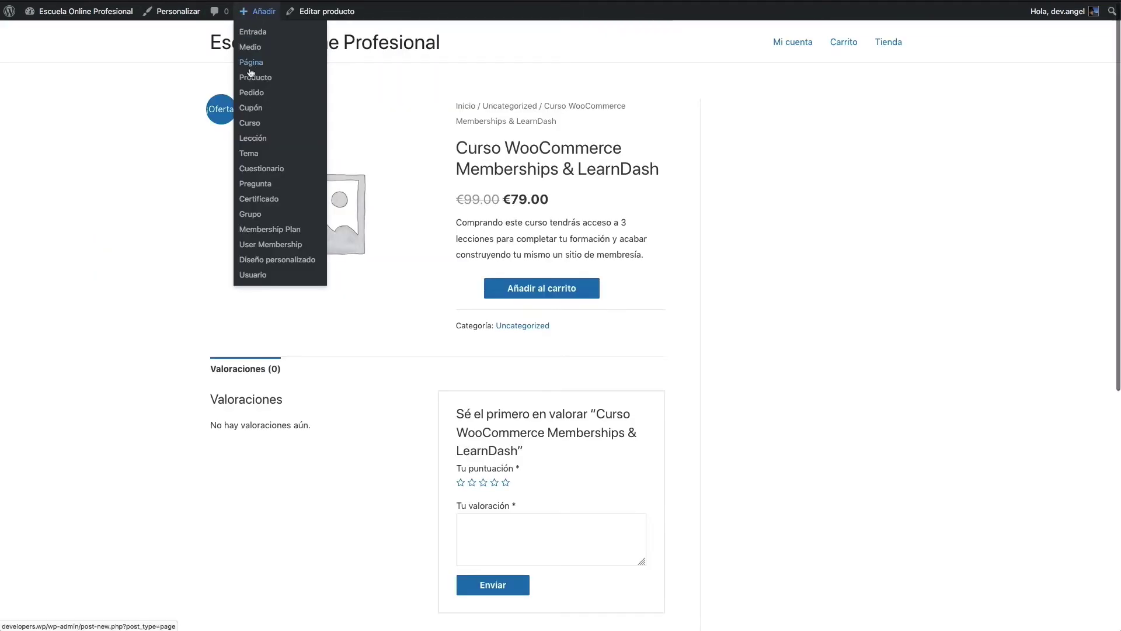
left_click(250, 64)
type("Cuadro de")
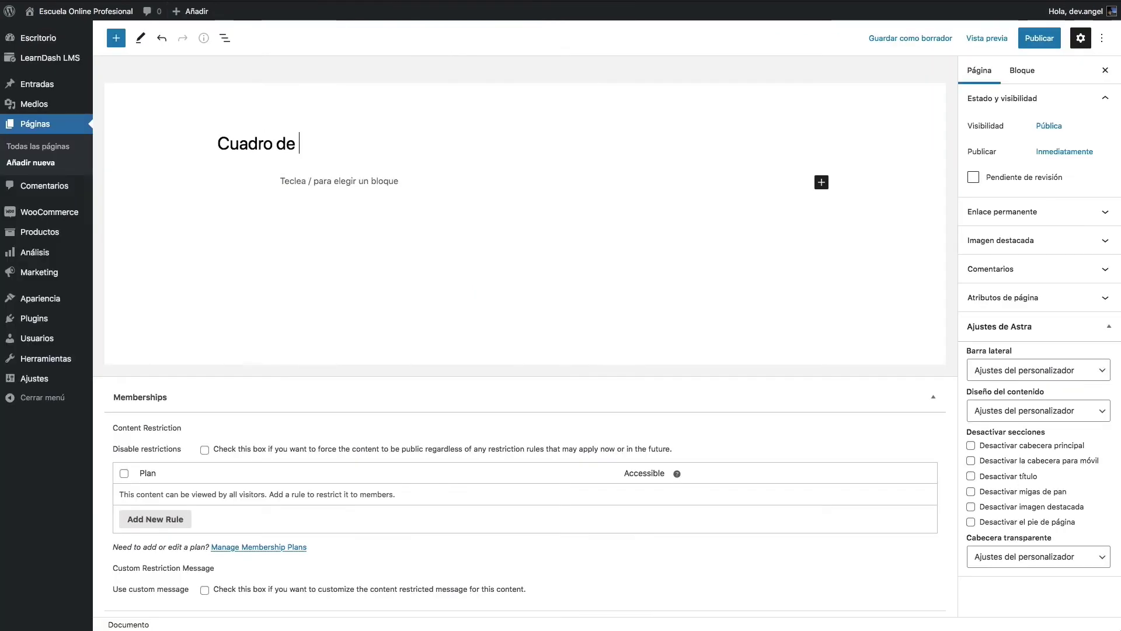
type(" mandos")
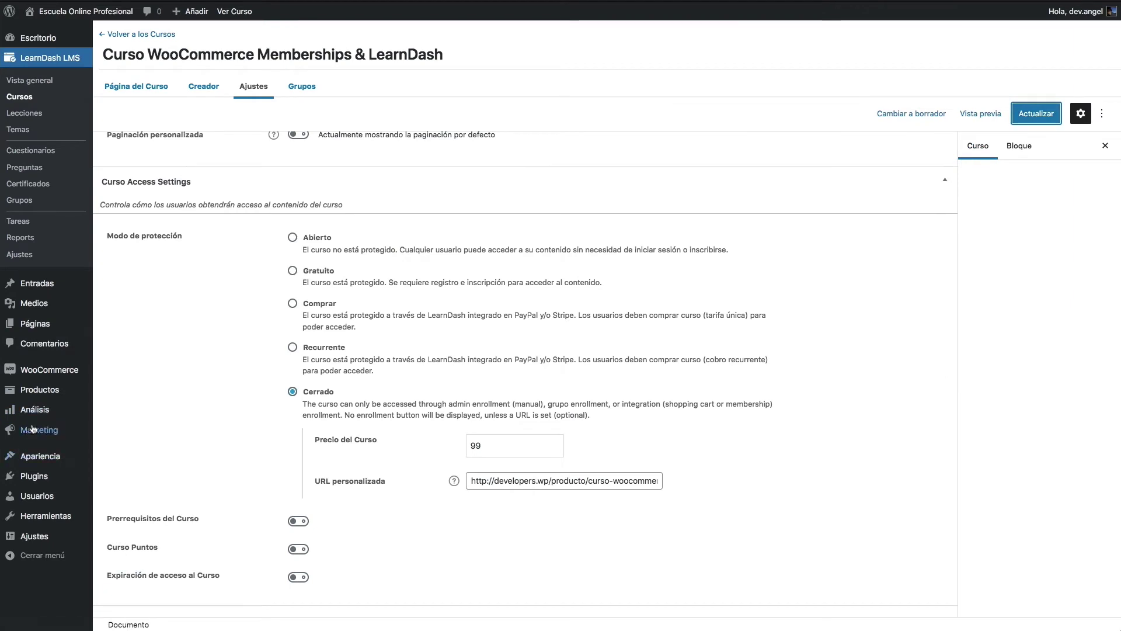
Step: Upload, install and activate the plugin zip, then save the page as a draft
mouse_move(37, 483)
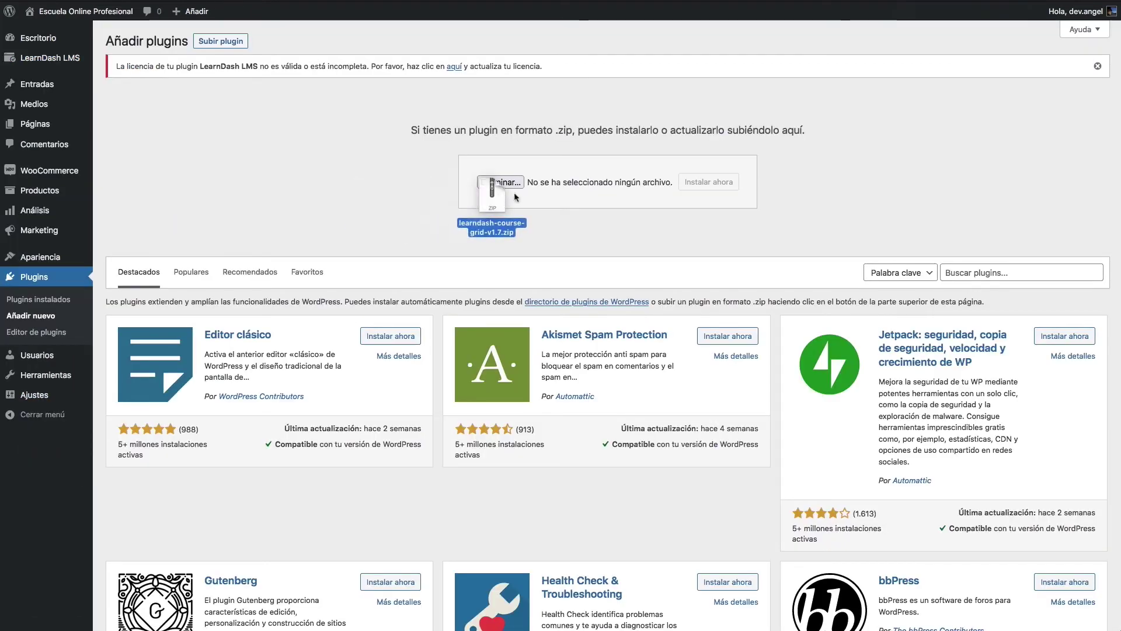
left_click_drag(485, 213, 503, 185)
left_click(684, 181)
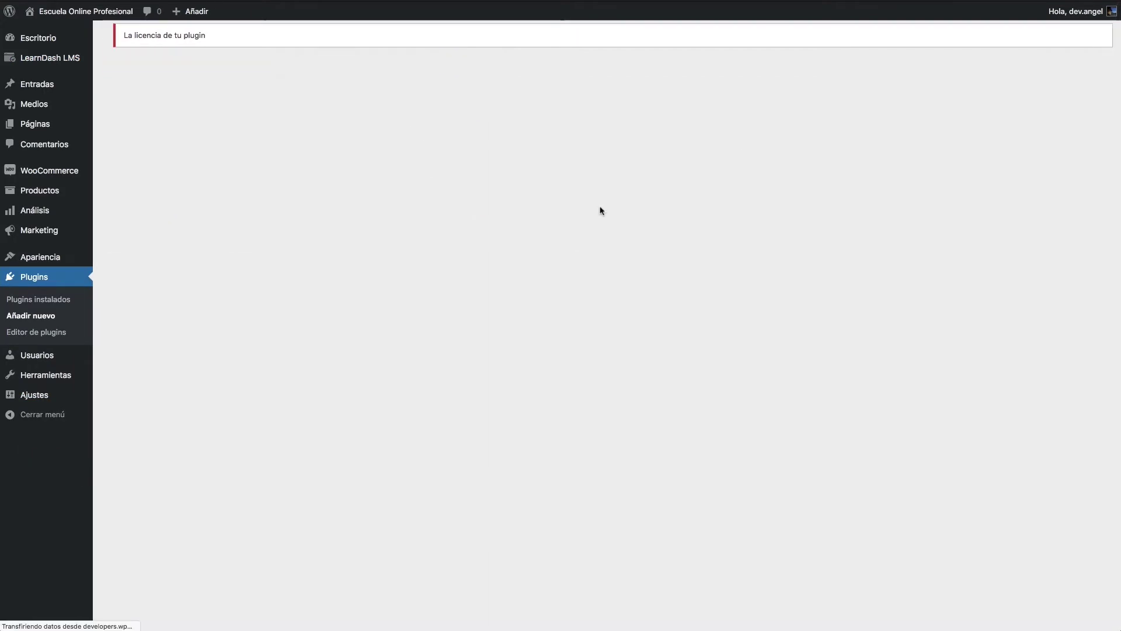
left_click(136, 181)
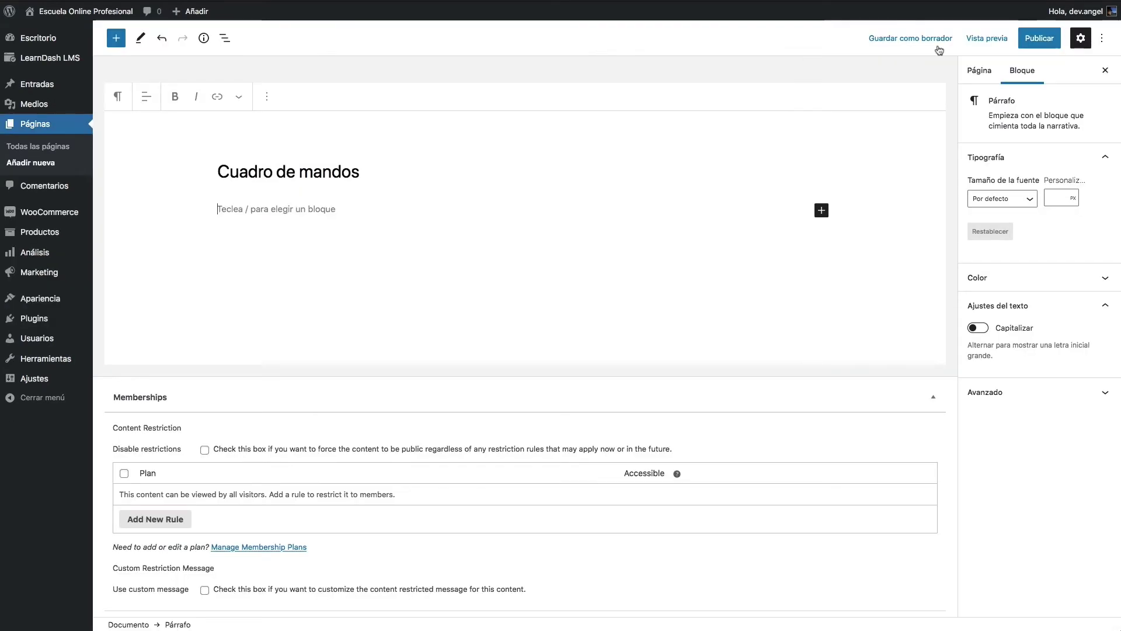
left_click(894, 41)
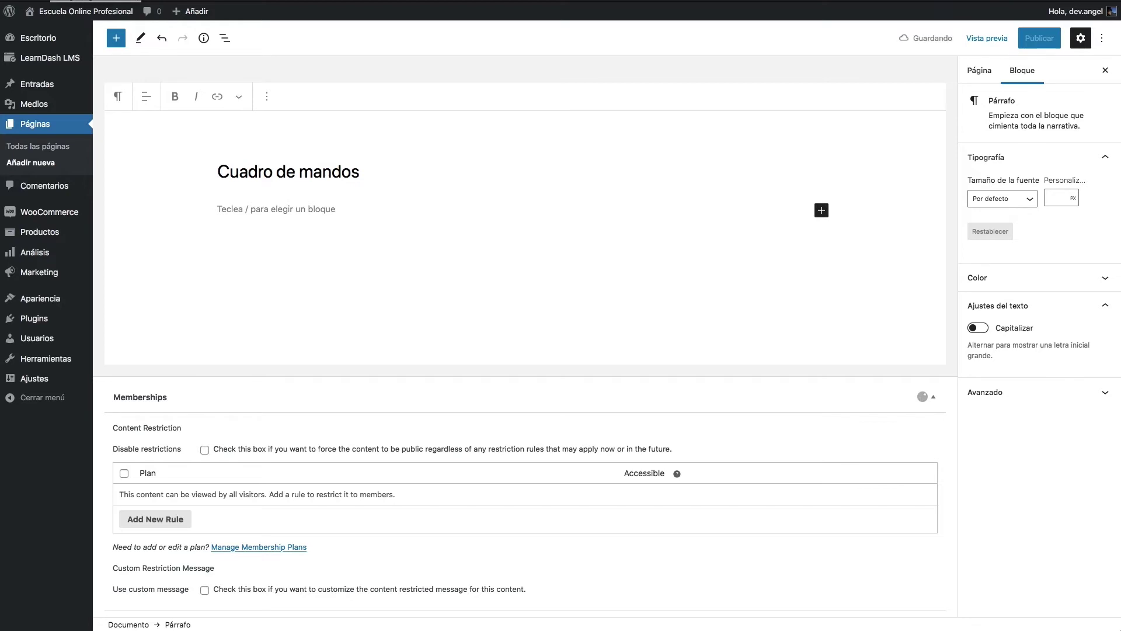
type("/course")
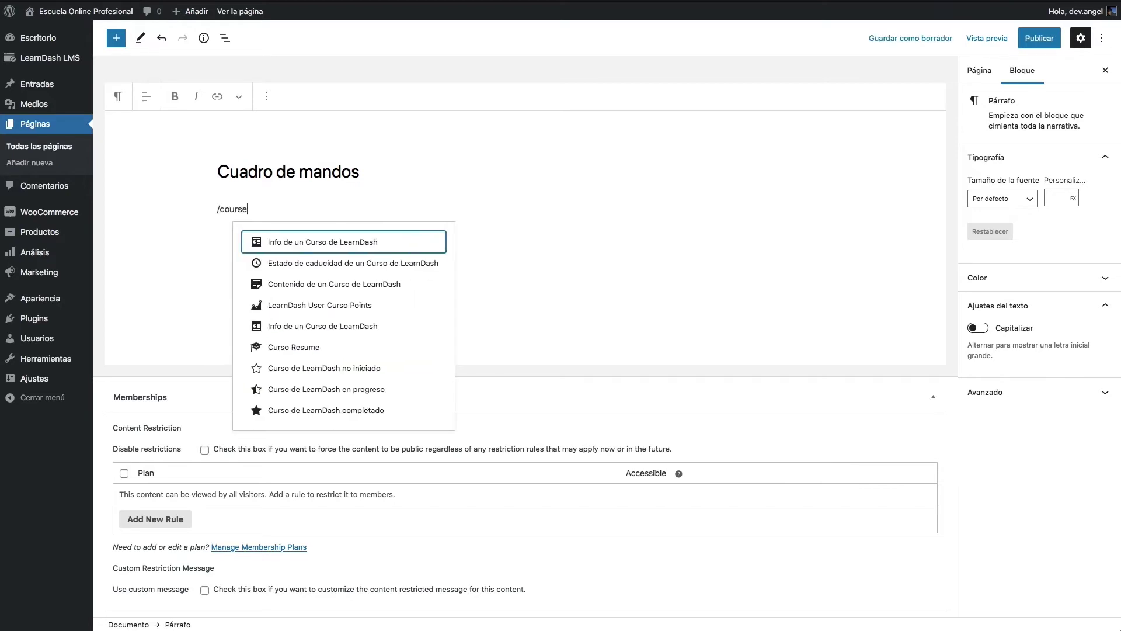
Step: Insert the Info de un Curso de LearnDash block and add an empty paragraph below the title
left_click(347, 327)
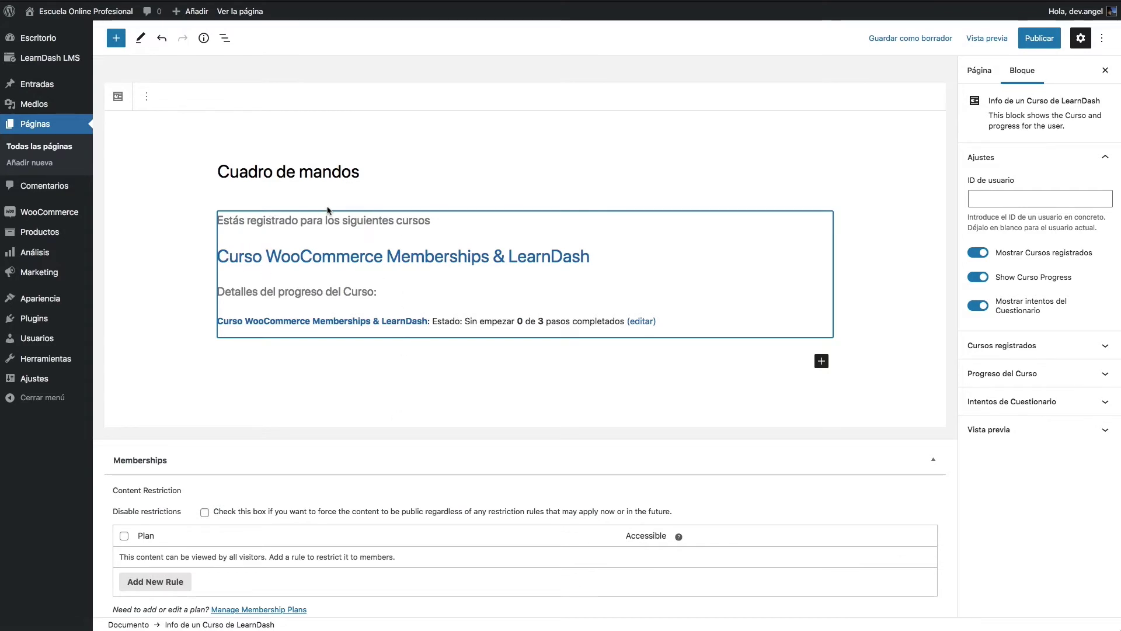
left_click(401, 178)
key("Return")
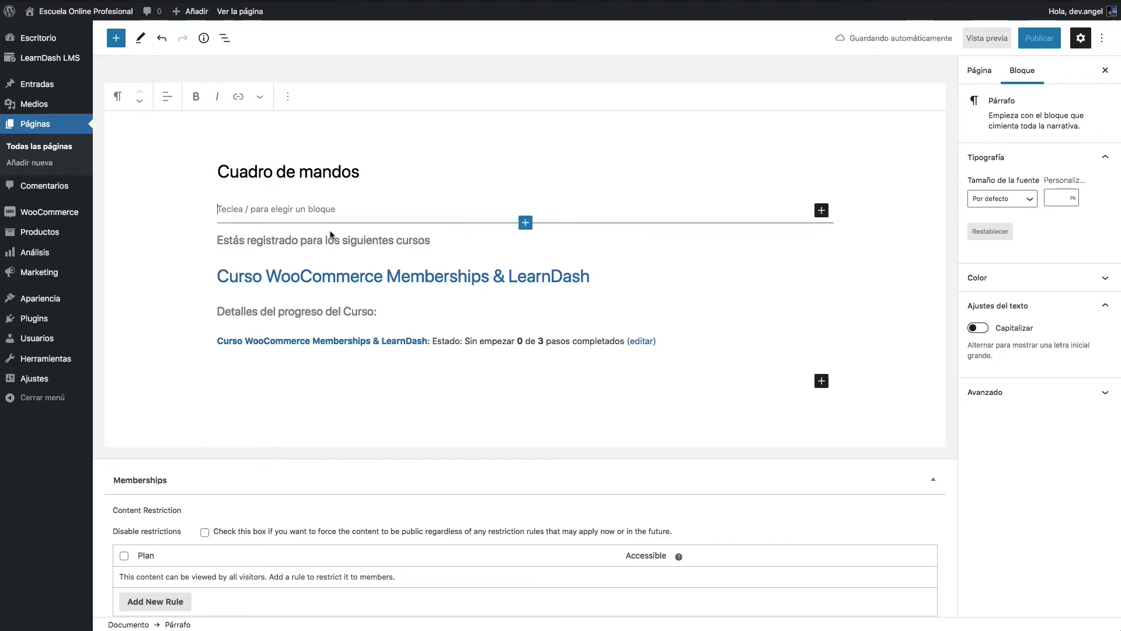
scroll(391, 420, "down", 3)
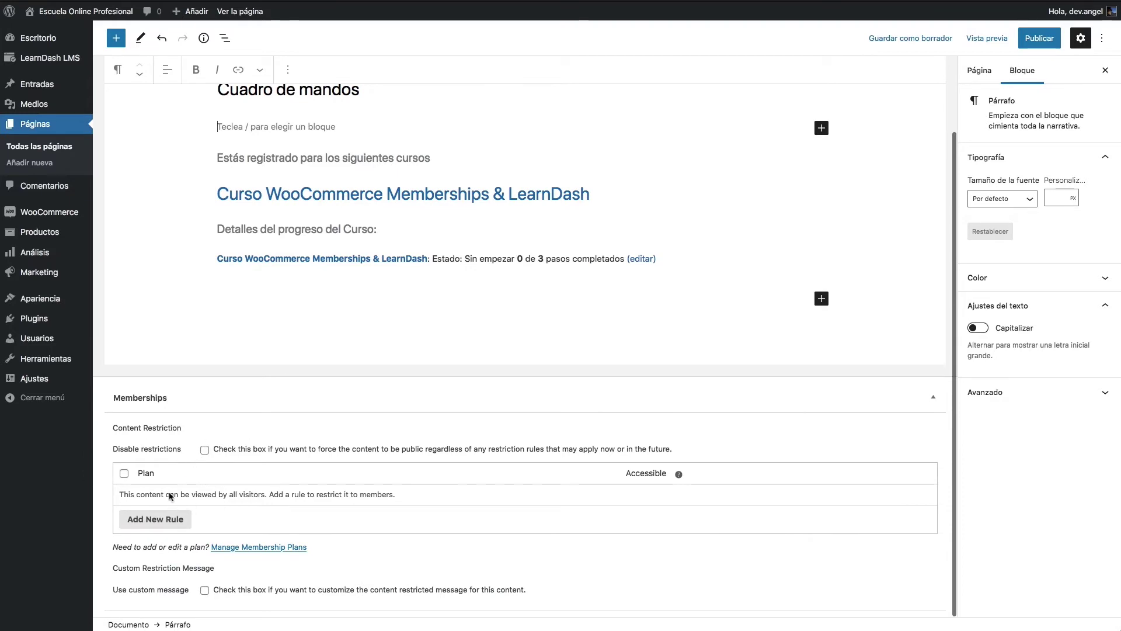
Step: Add a restriction rule for the Curso WooCommerce Memberships & LearnDash plan, toggling Disable restrictions off again
left_click(157, 520)
left_click(272, 497)
left_click(273, 498)
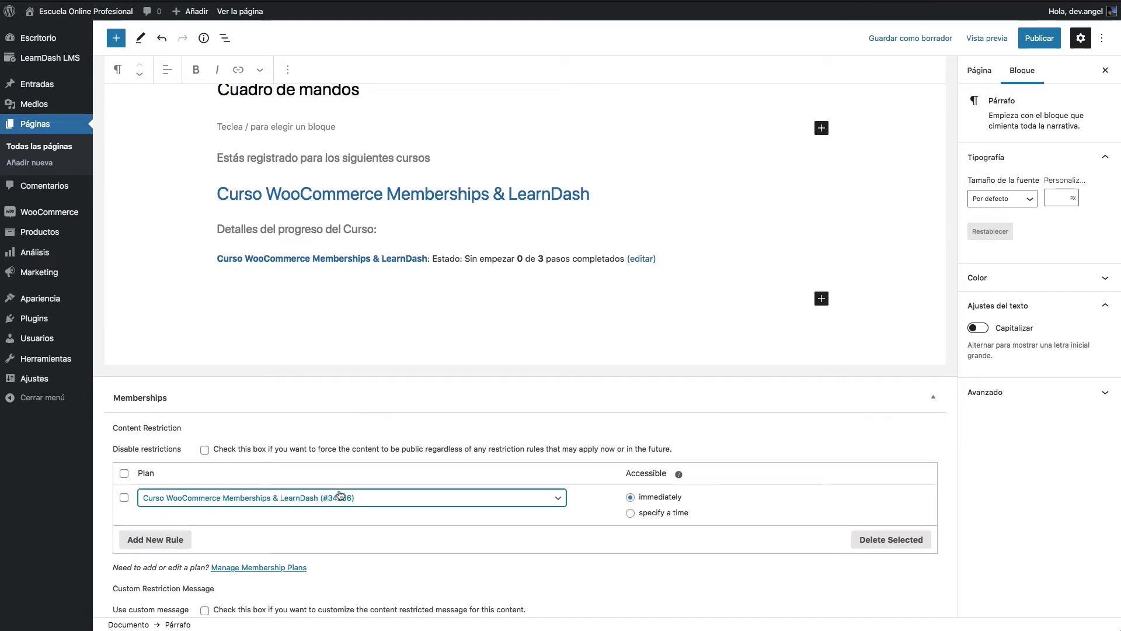
scroll(341, 495, "up", 1)
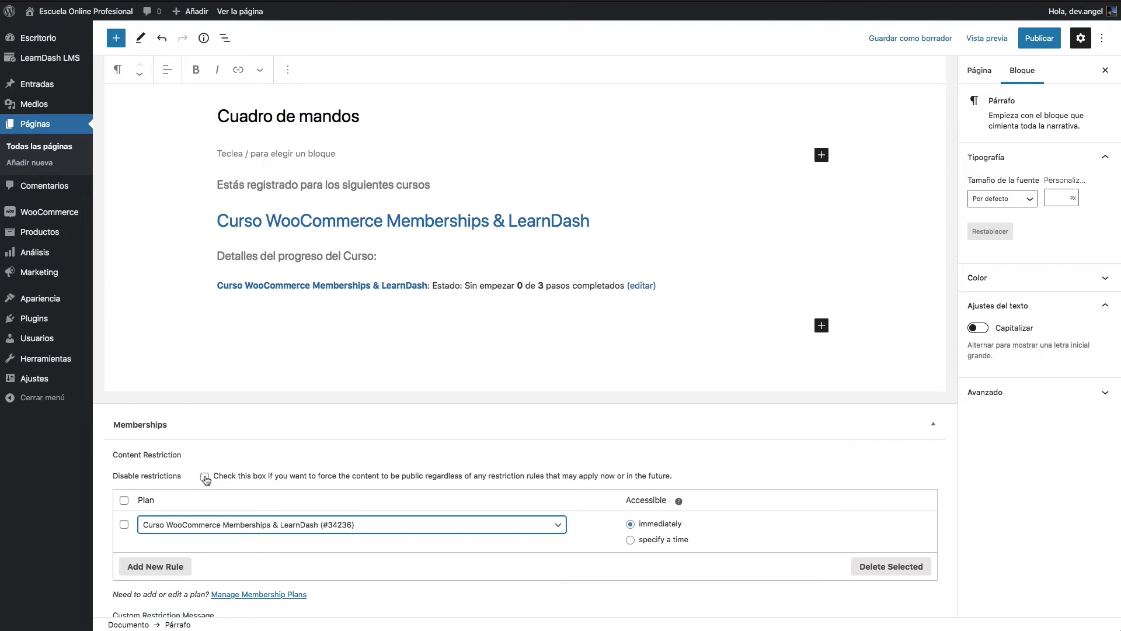
left_click(204, 476)
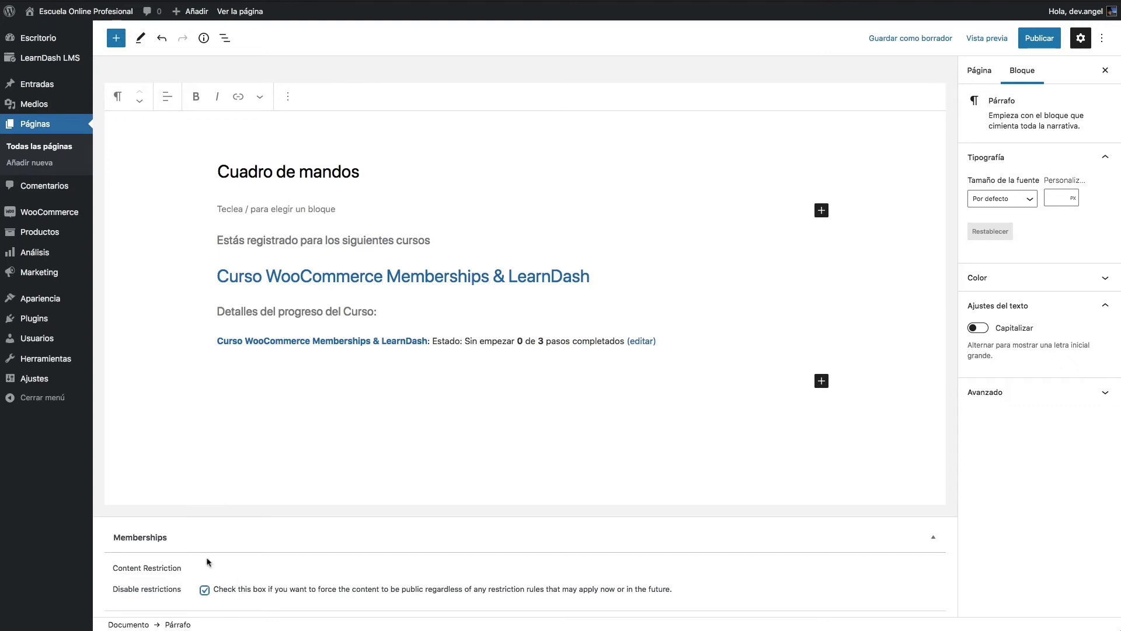
left_click(204, 591)
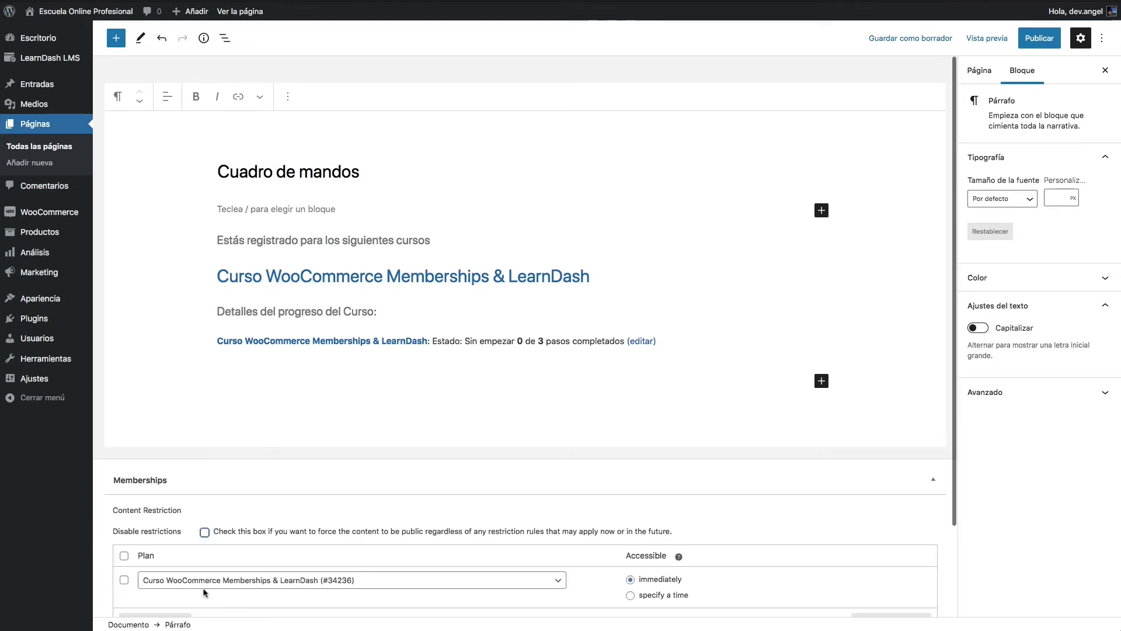
scroll(433, 576, "down", 2)
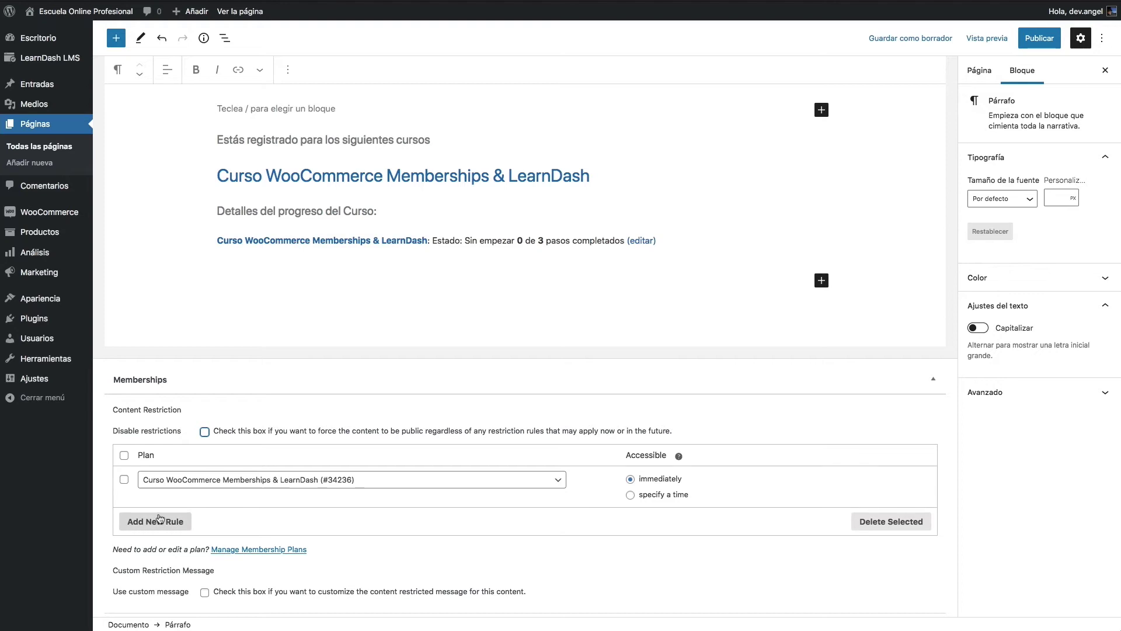
left_click(160, 520)
left_click(216, 521)
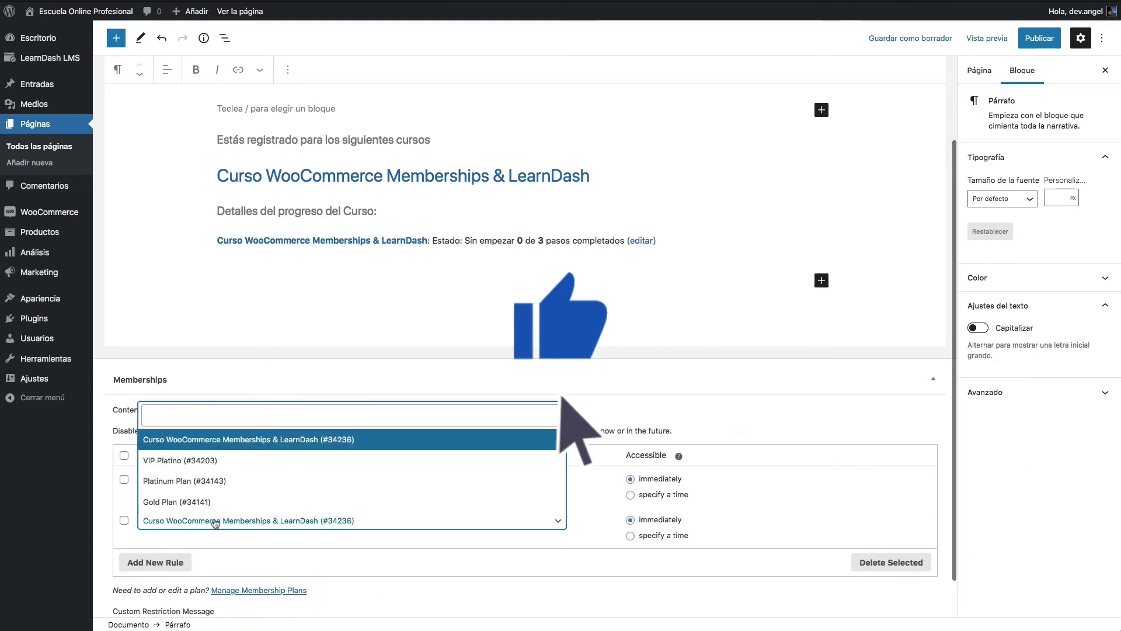
left_click(181, 461)
left_click(163, 562)
left_click(189, 557)
left_click(198, 522)
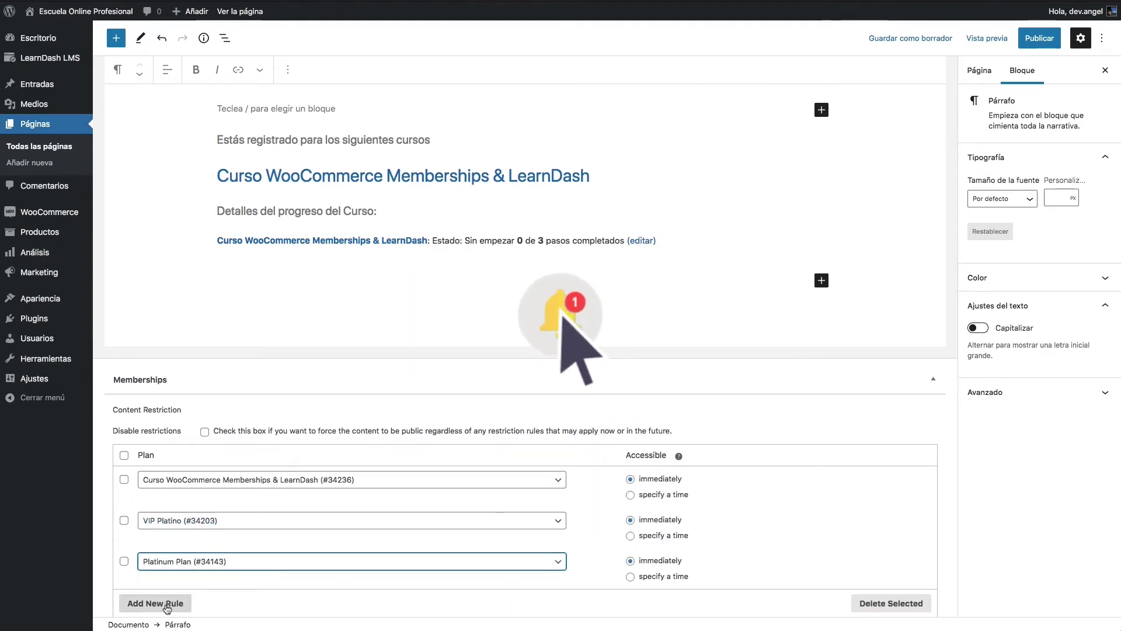
left_click(155, 603)
scroll(175, 595, "down", 2)
left_click(198, 486)
left_click(245, 525)
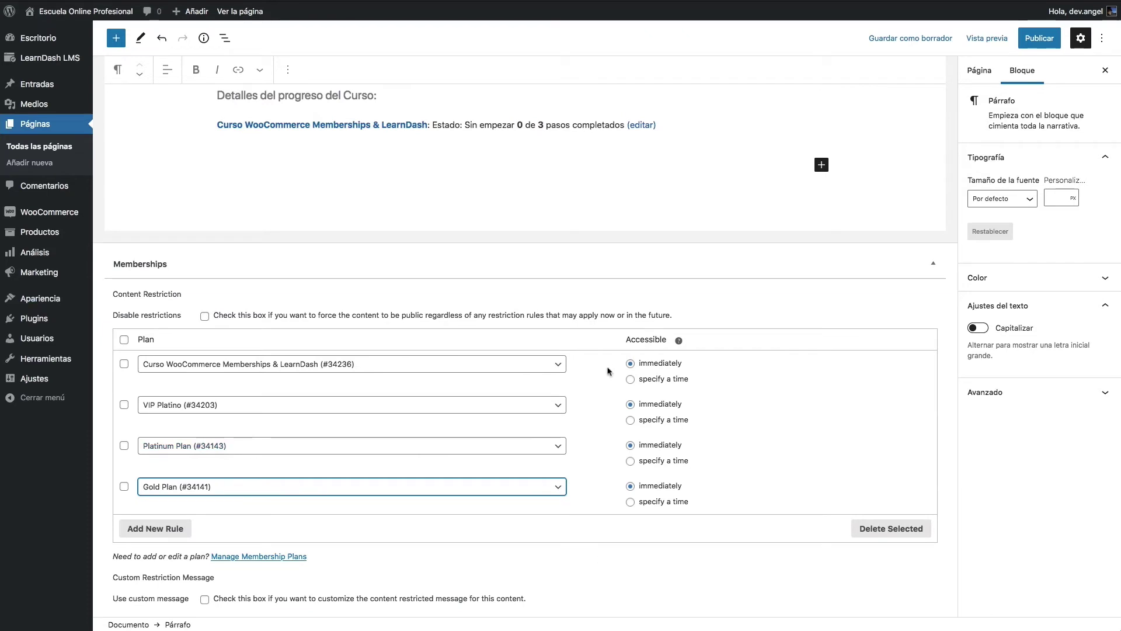
mouse_move(42, 94)
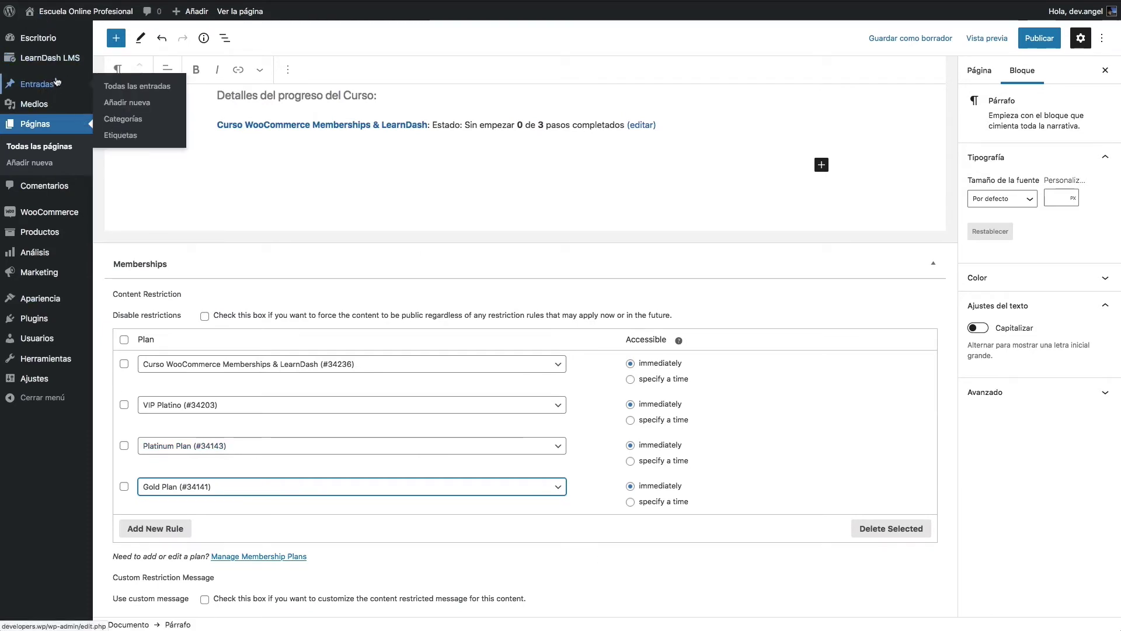
mouse_move(50, 217)
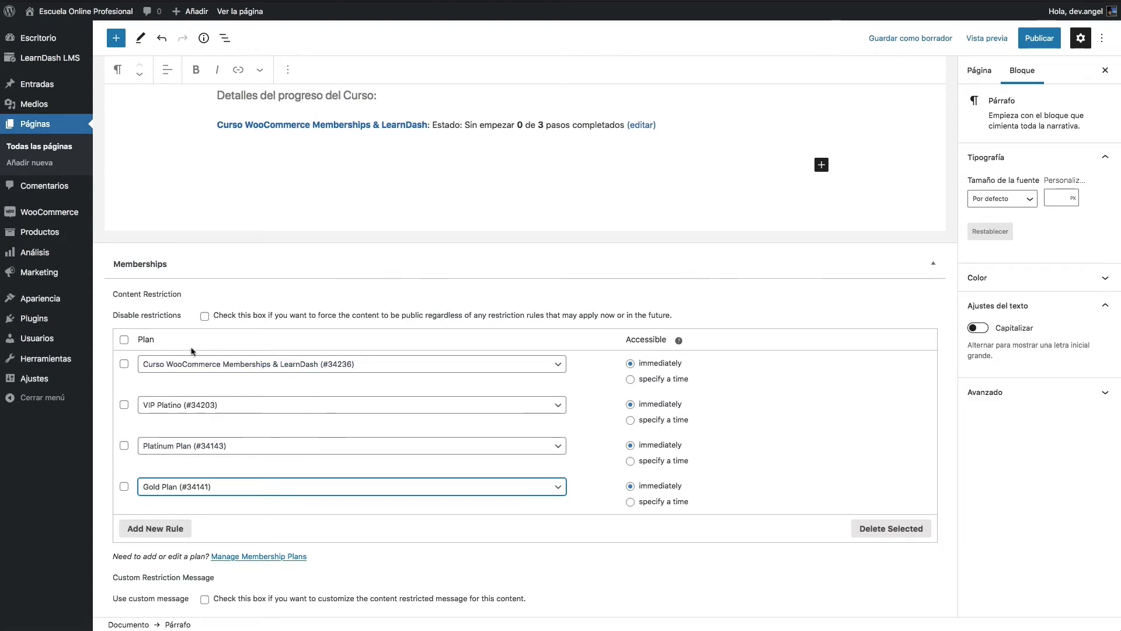
scroll(171, 363, "up", 5)
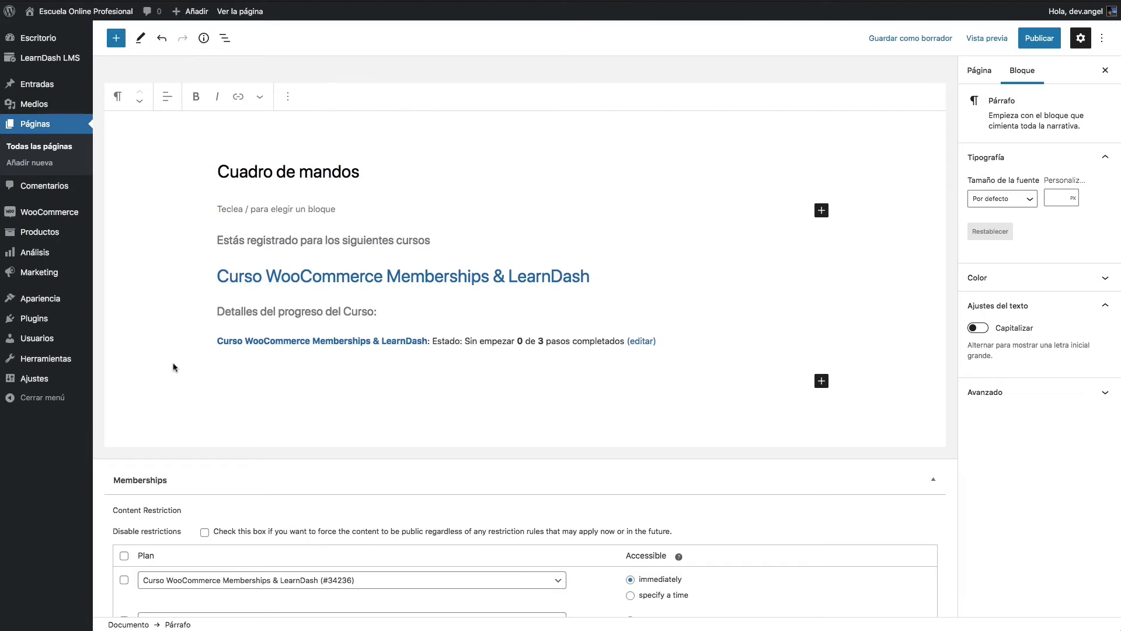
scroll(173, 365, "down", 5)
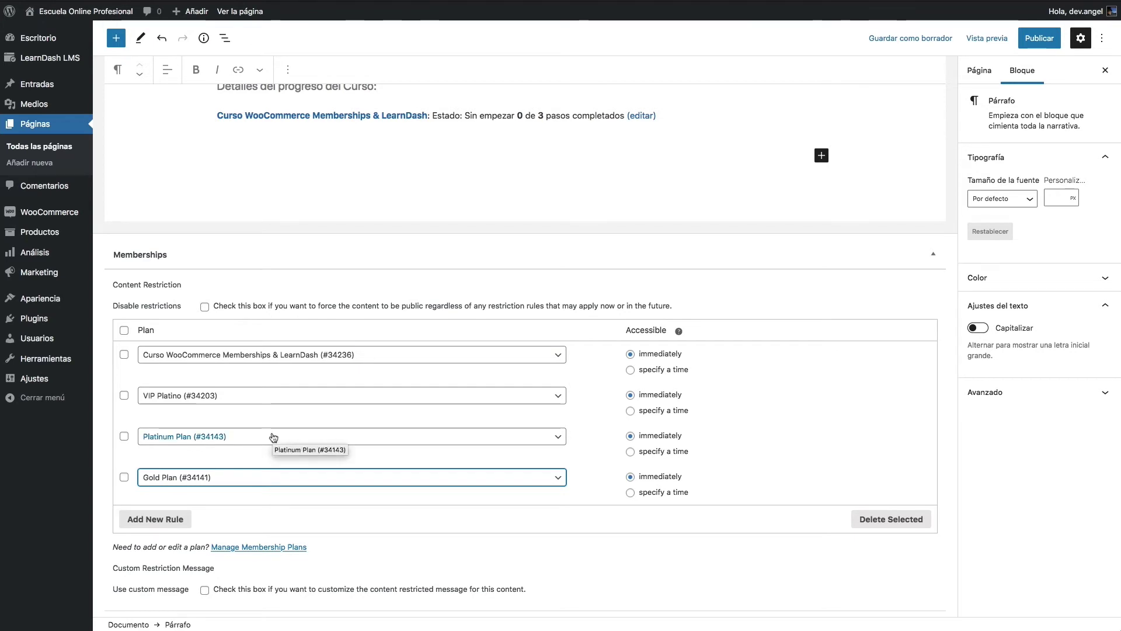
scroll(825, 520, "up", 5)
scroll(821, 518, "down", 5)
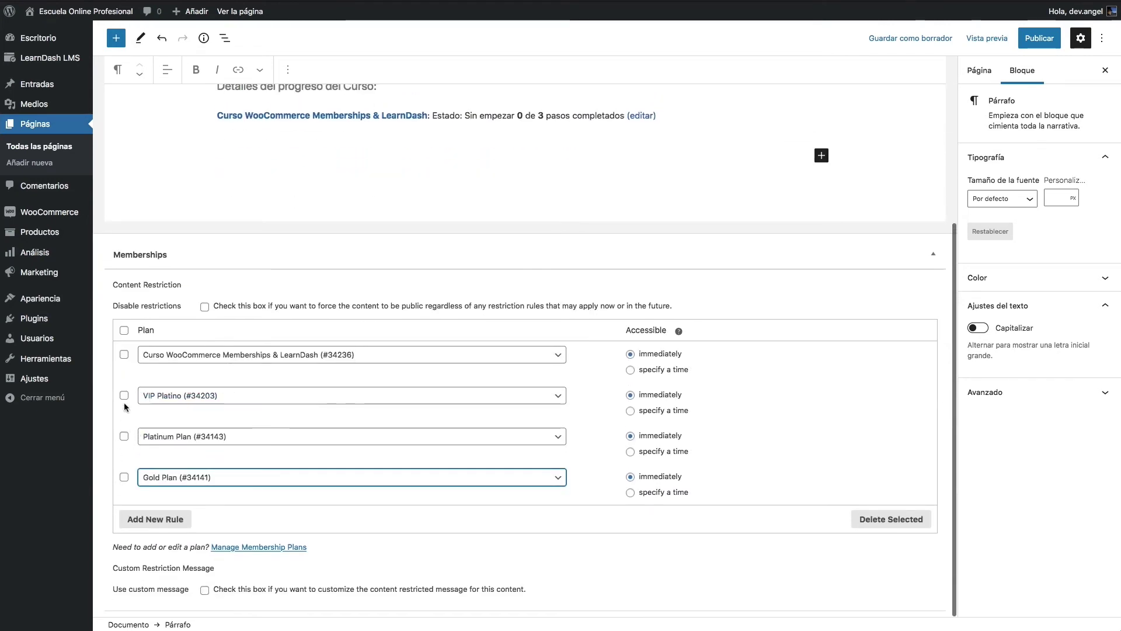
Step: Publish the Cuadro de mandos page, confirming in the pre-publish panel
left_click(1024, 41)
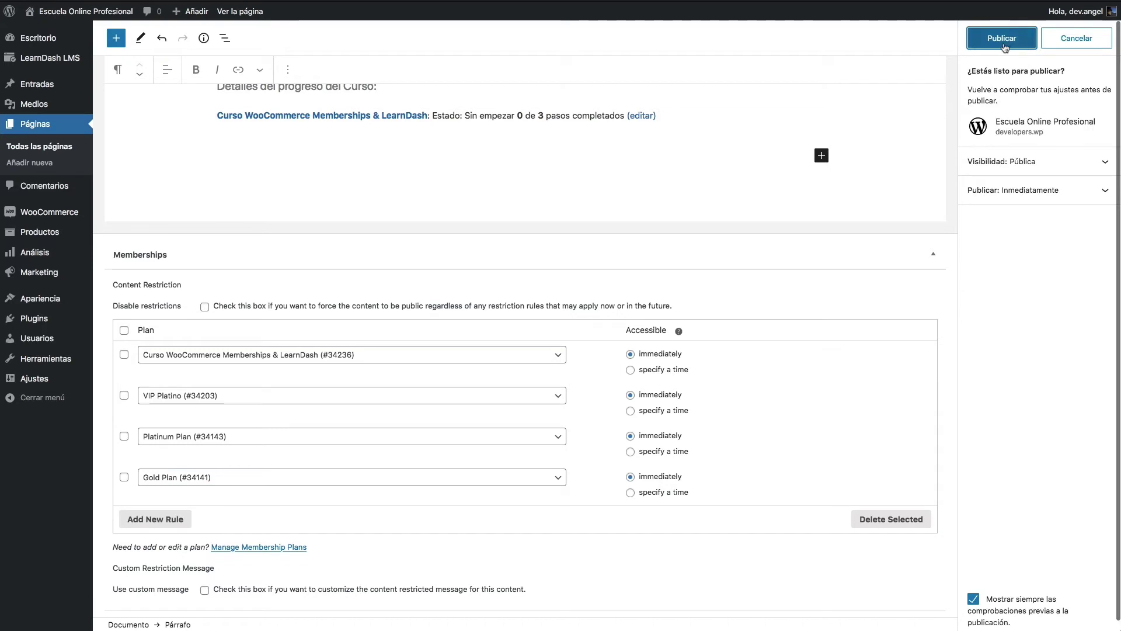
left_click(1016, 42)
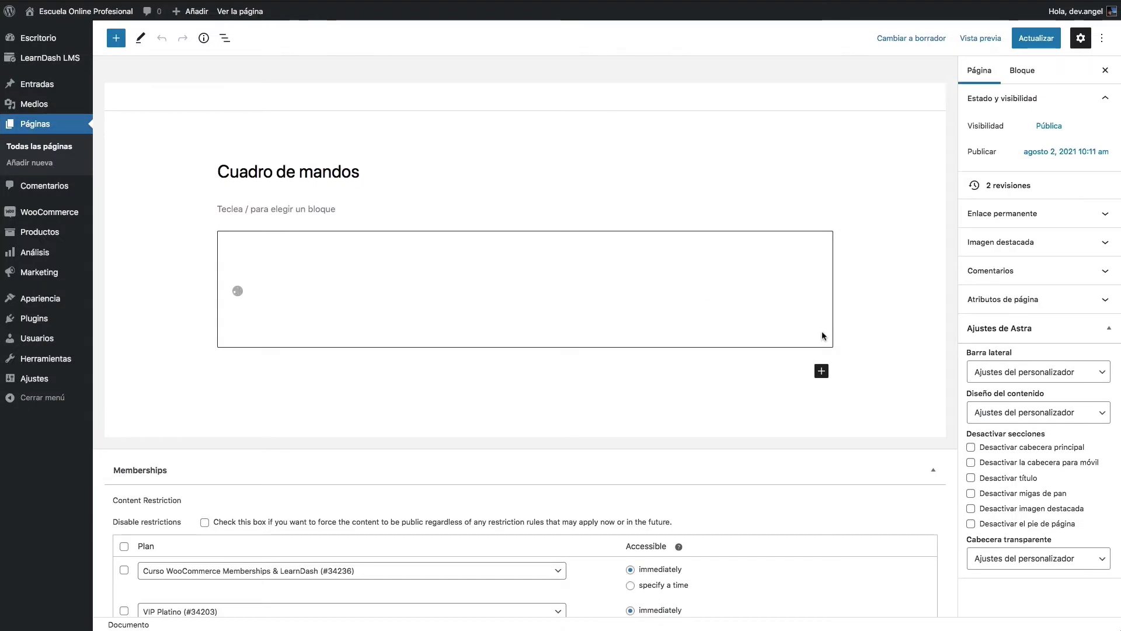
Step: Set the page's Astra sidebar to Sin barra lateral, save, and view it on the site
left_click(1026, 372)
left_click(1028, 405)
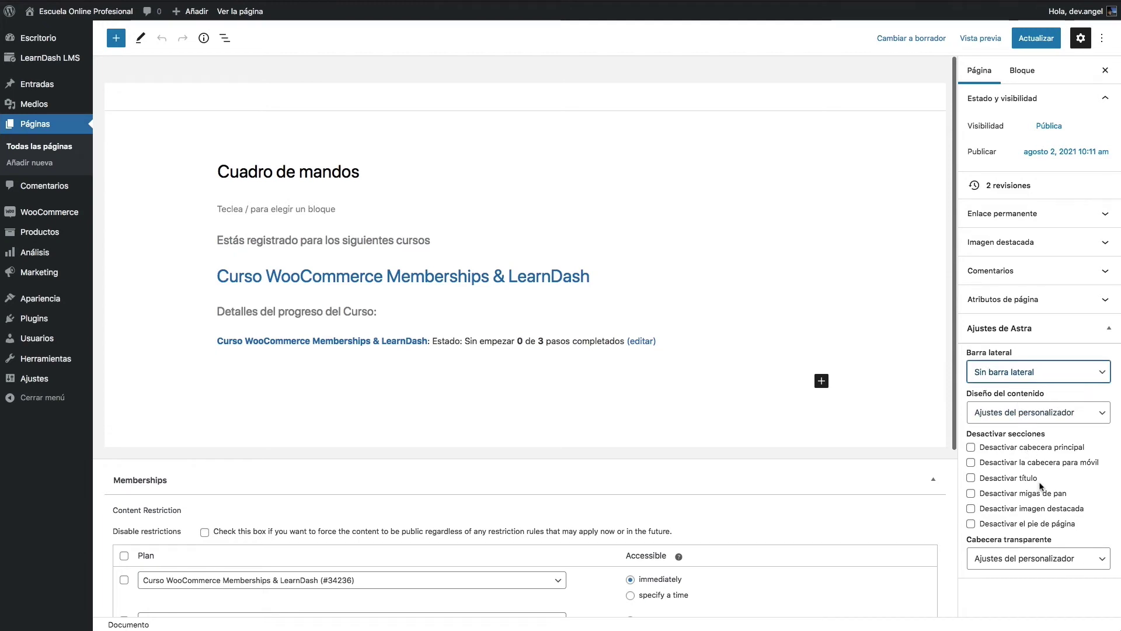
key("super+s")
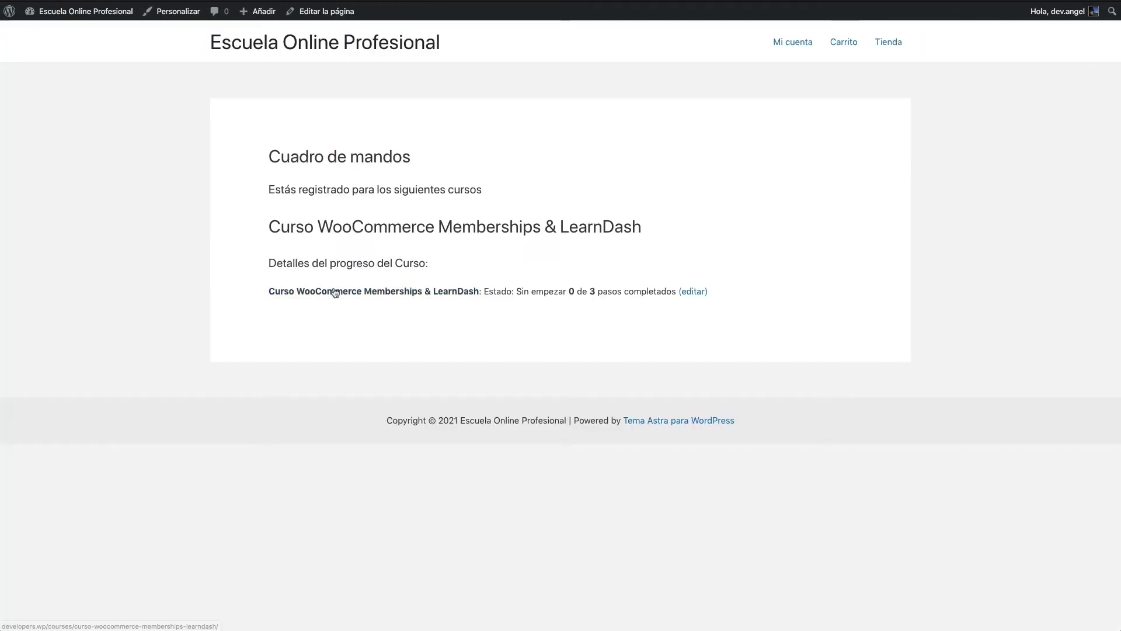
left_click(335, 292)
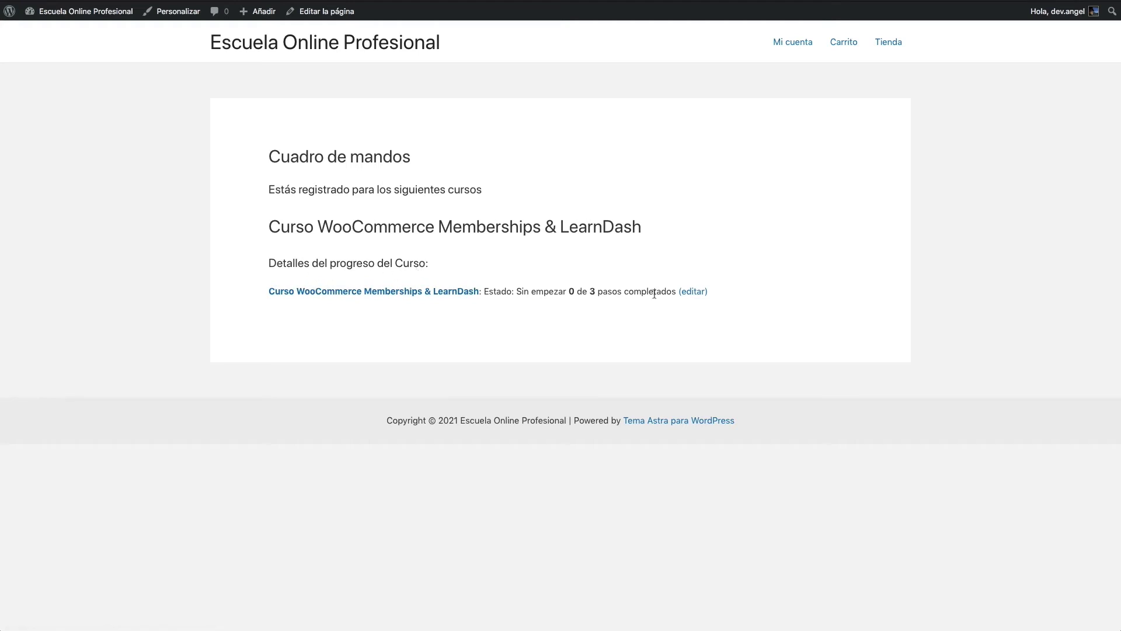
Step: Add the Cuadro de mandos page to Menu principal and drag it to the top
mouse_move(79, 12)
left_click(58, 85)
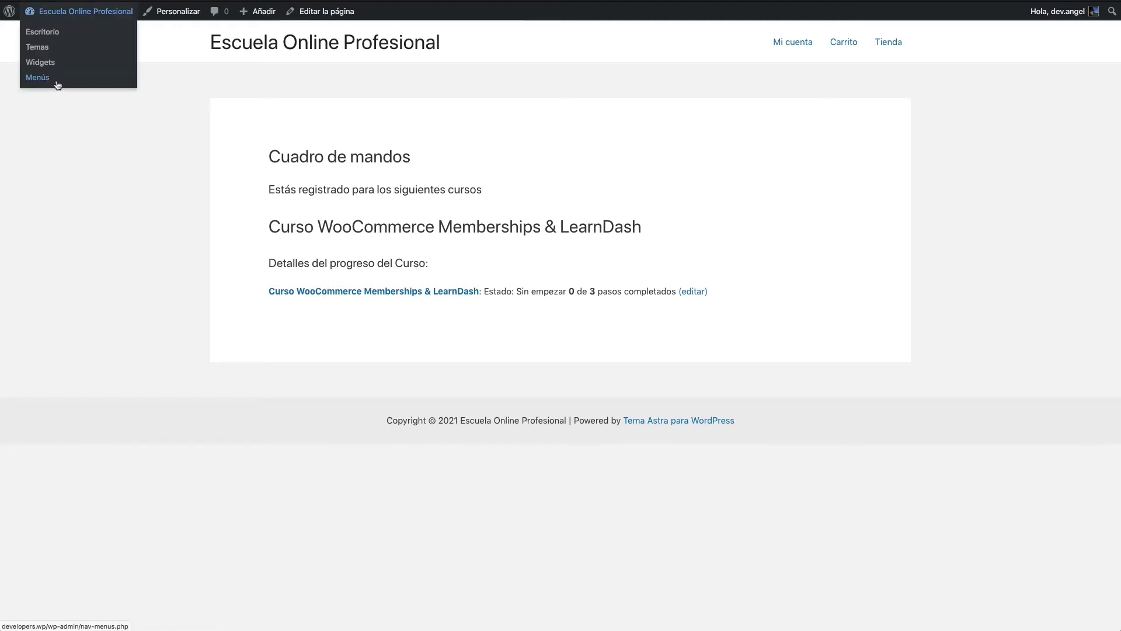
left_click(126, 270)
left_click(228, 403)
left_click_drag(376, 394, 391, 302)
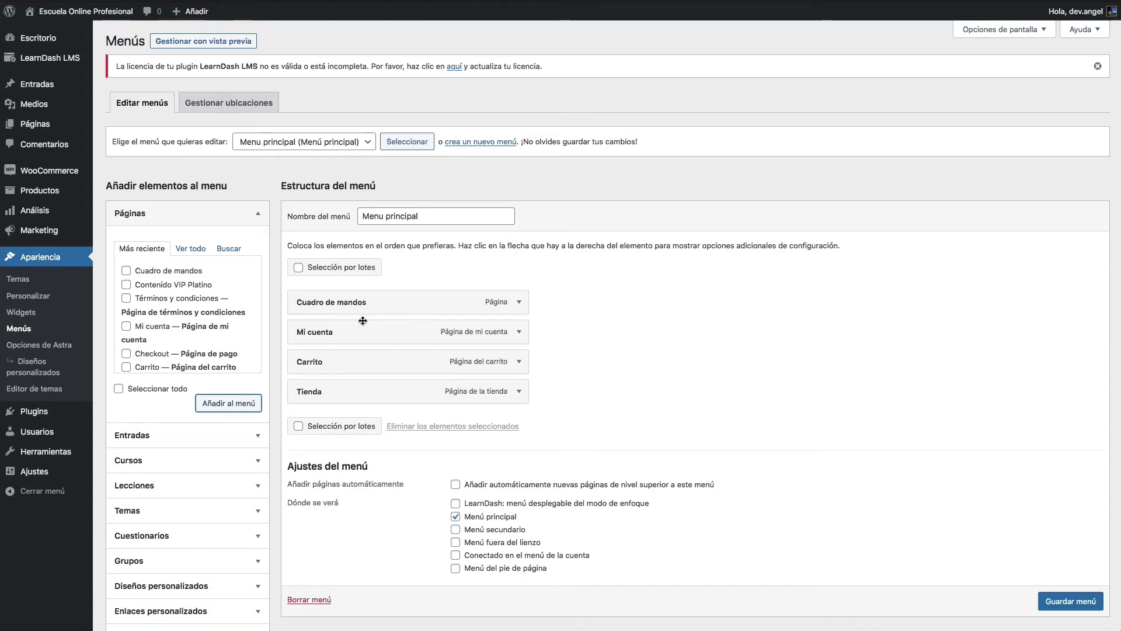
Step: Change the Cuadro de mandos item's navigation label to 'Mi panel' and save the menu
left_click(518, 302)
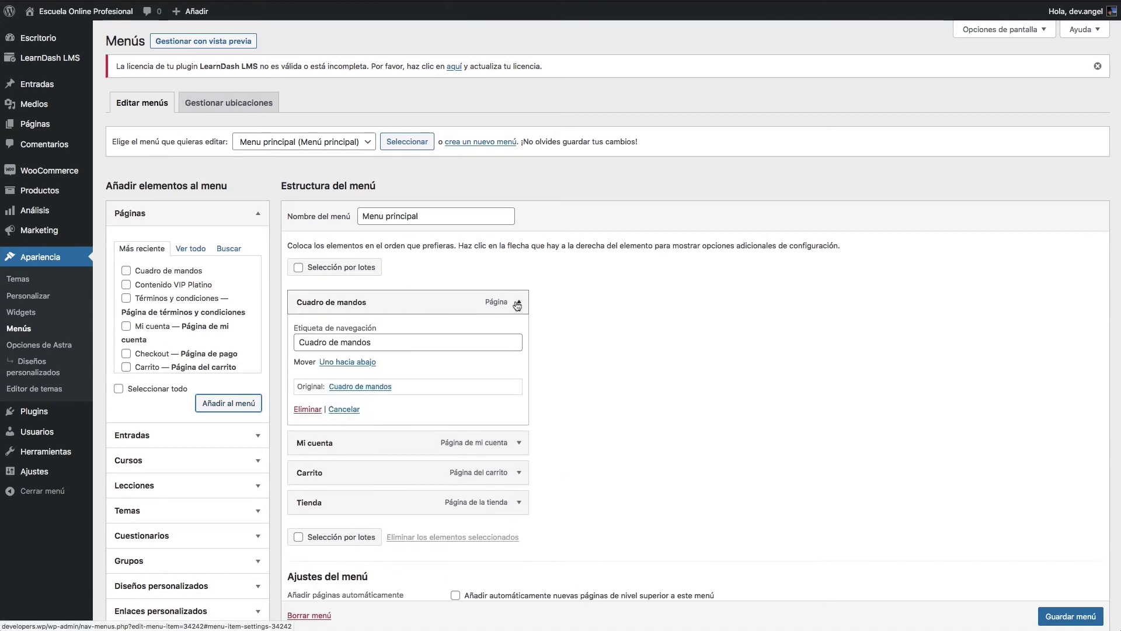
left_click_drag(376, 343, 233, 343)
type("Mi panel")
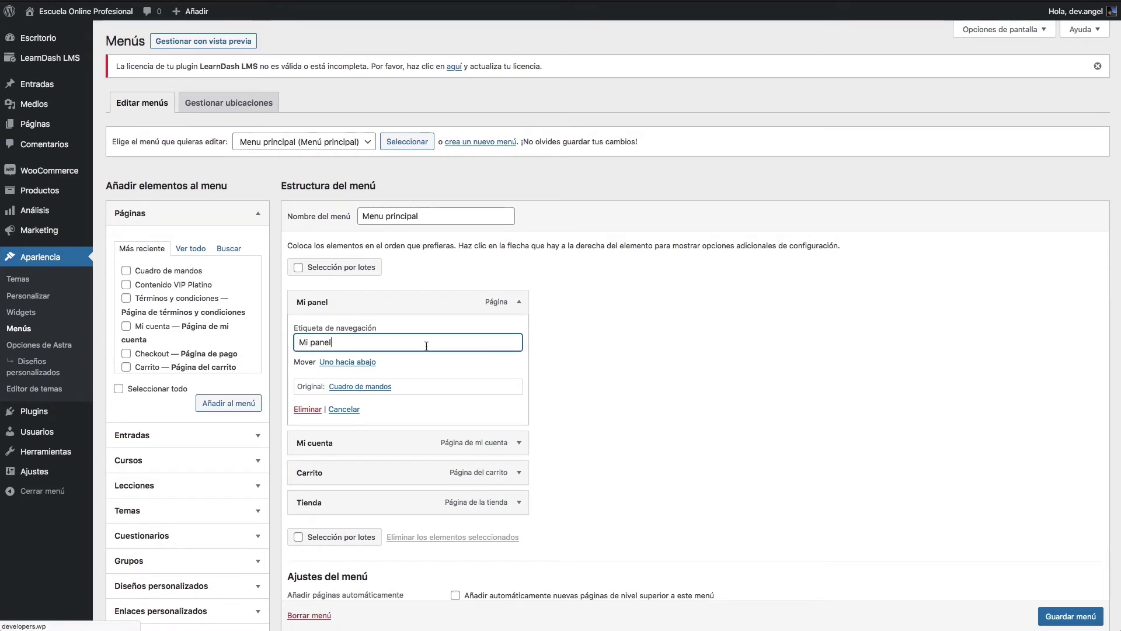
scroll(425, 345, "down", 1)
key("Return")
Step: Visit the live site and follow the Mi panel link to the dashboard
mouse_move(65, 11)
left_click(45, 37)
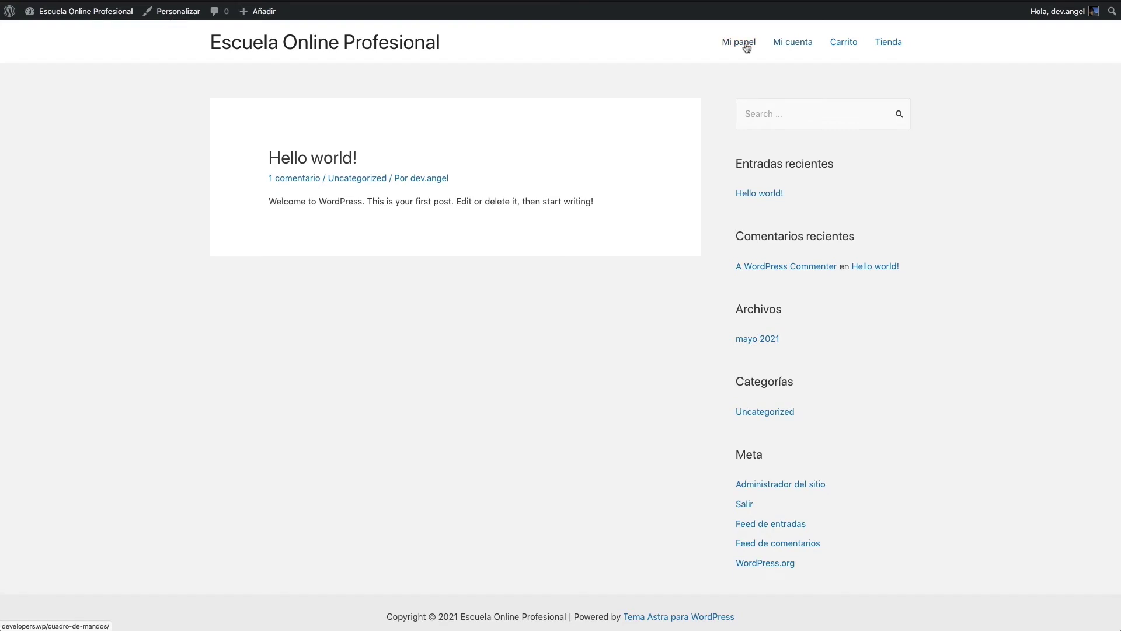
left_click(747, 46)
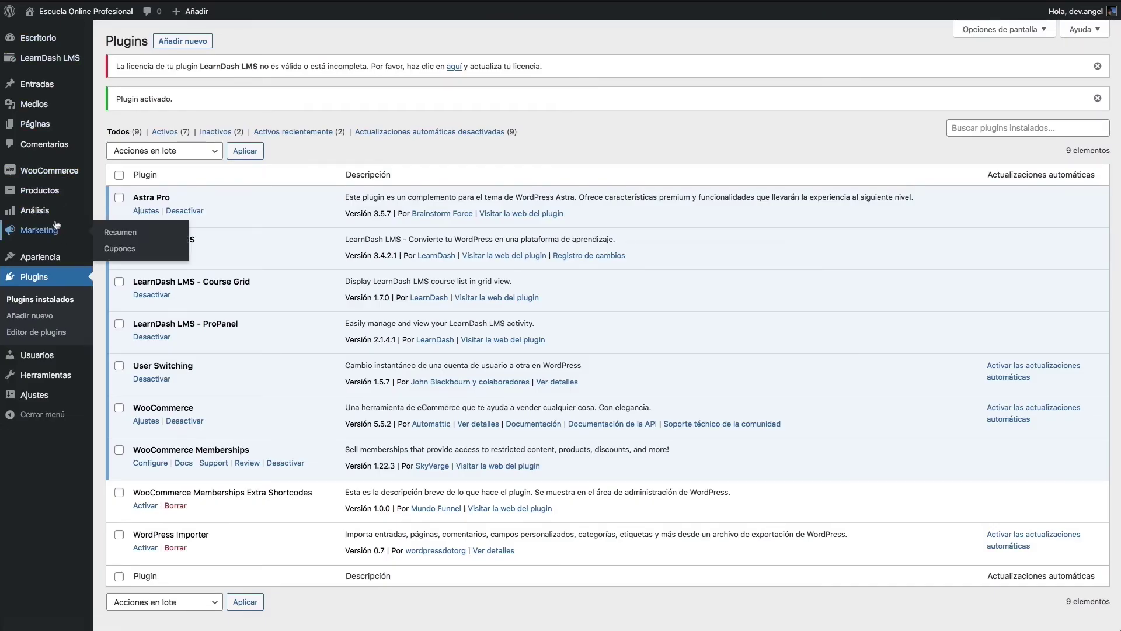
mouse_move(56, 219)
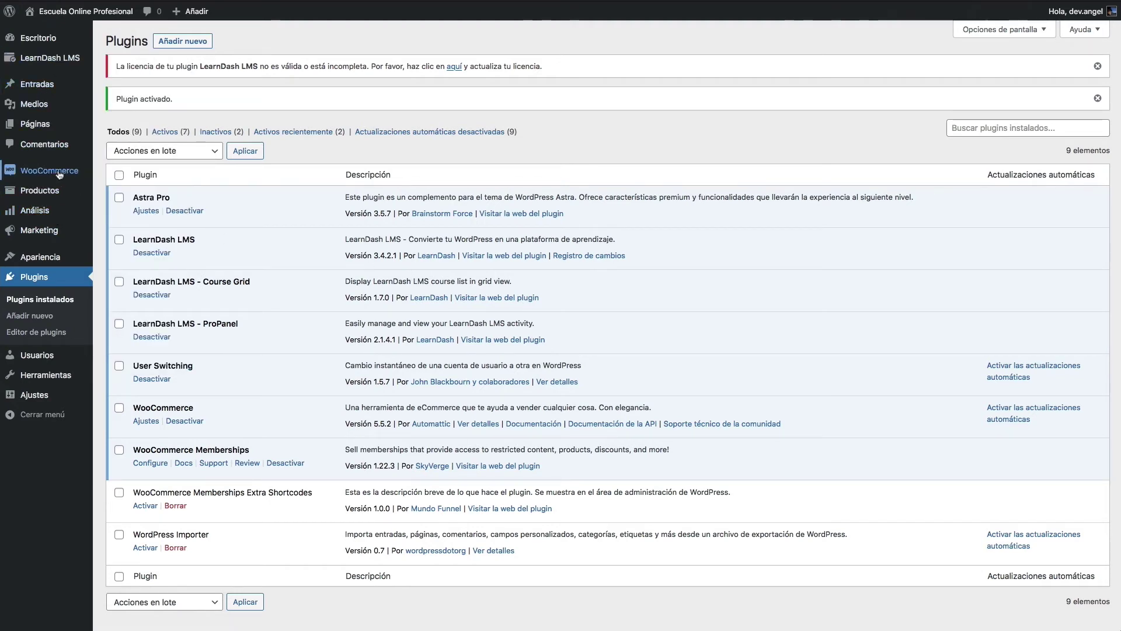
mouse_move(49, 170)
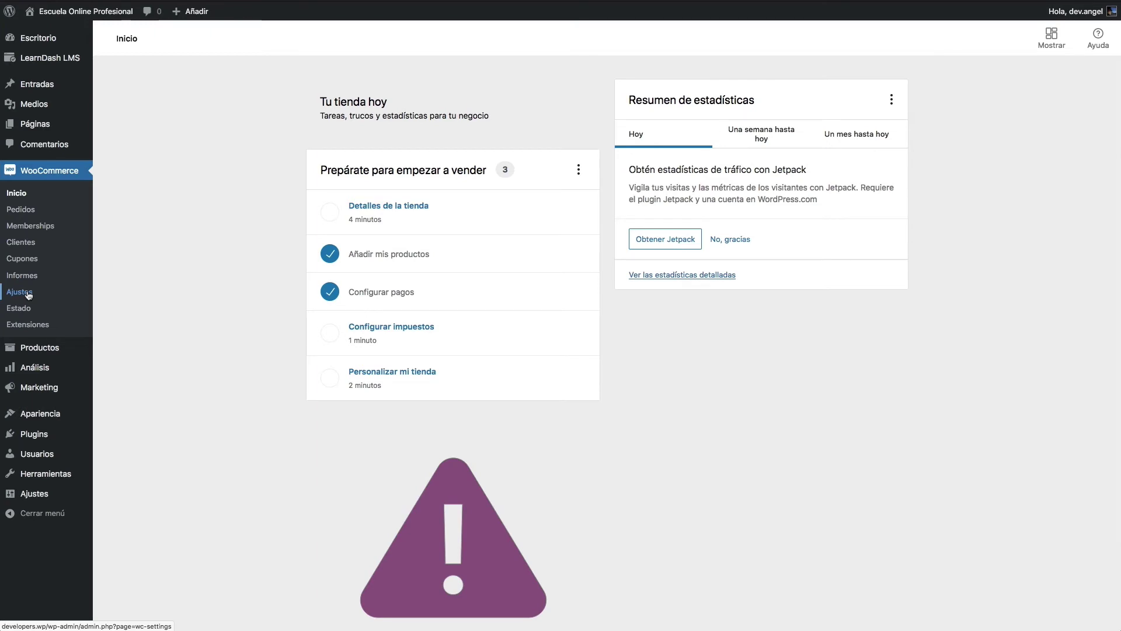
Step: In WooCommerce Memberships settings, set the login redirect to the Site page Cuadro de mandos and save
left_click(28, 294)
left_click(605, 100)
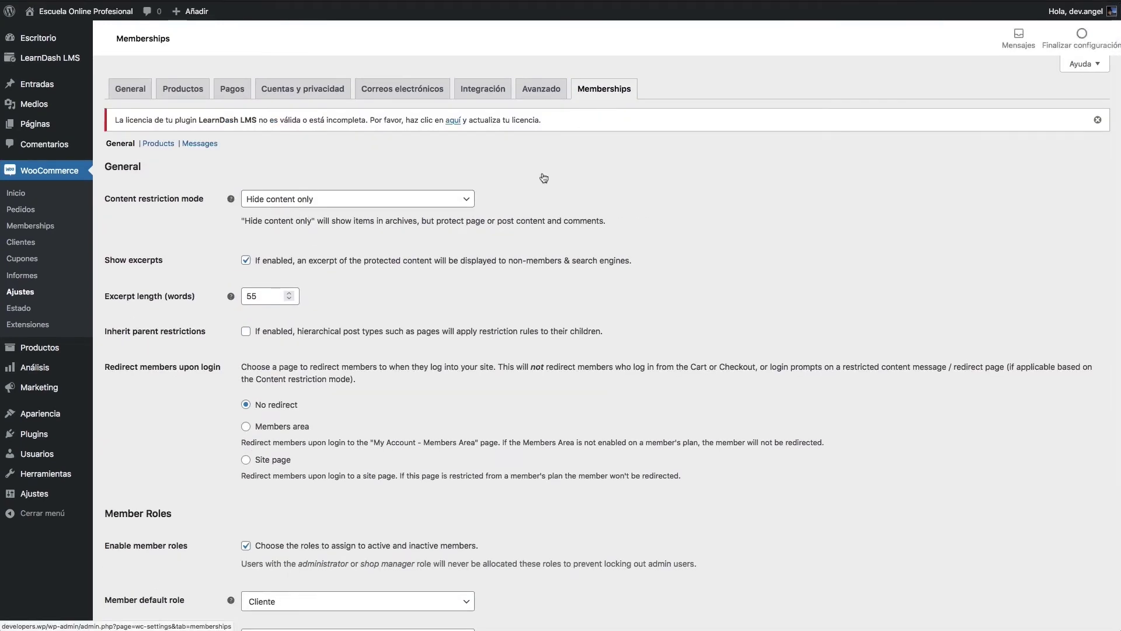
scroll(444, 320, "down", 5)
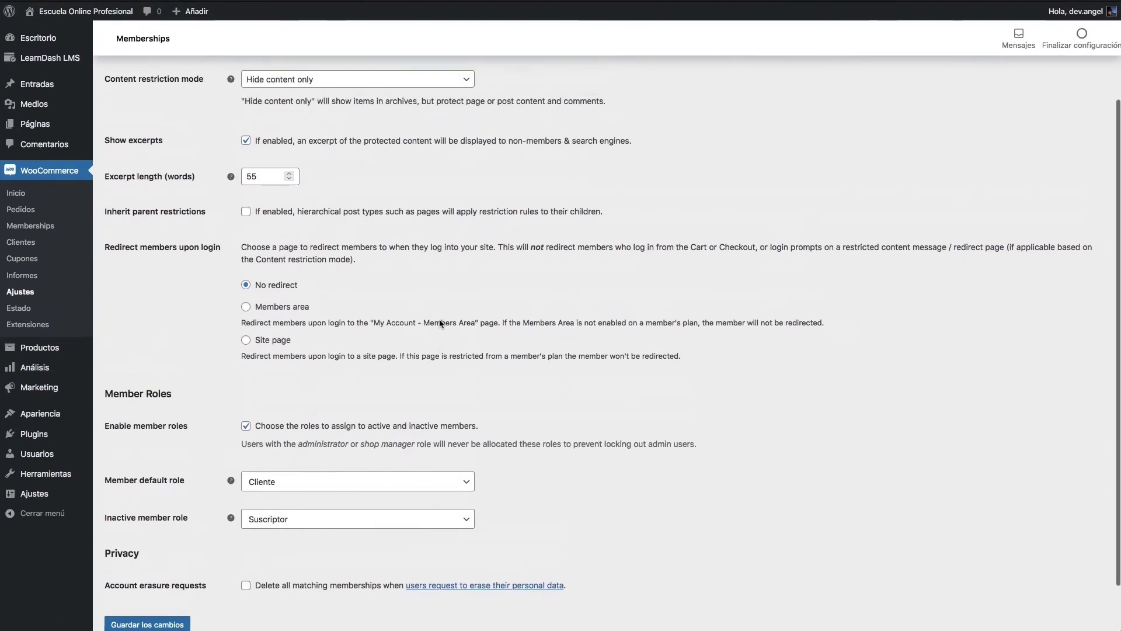
scroll(440, 323, "up", 4)
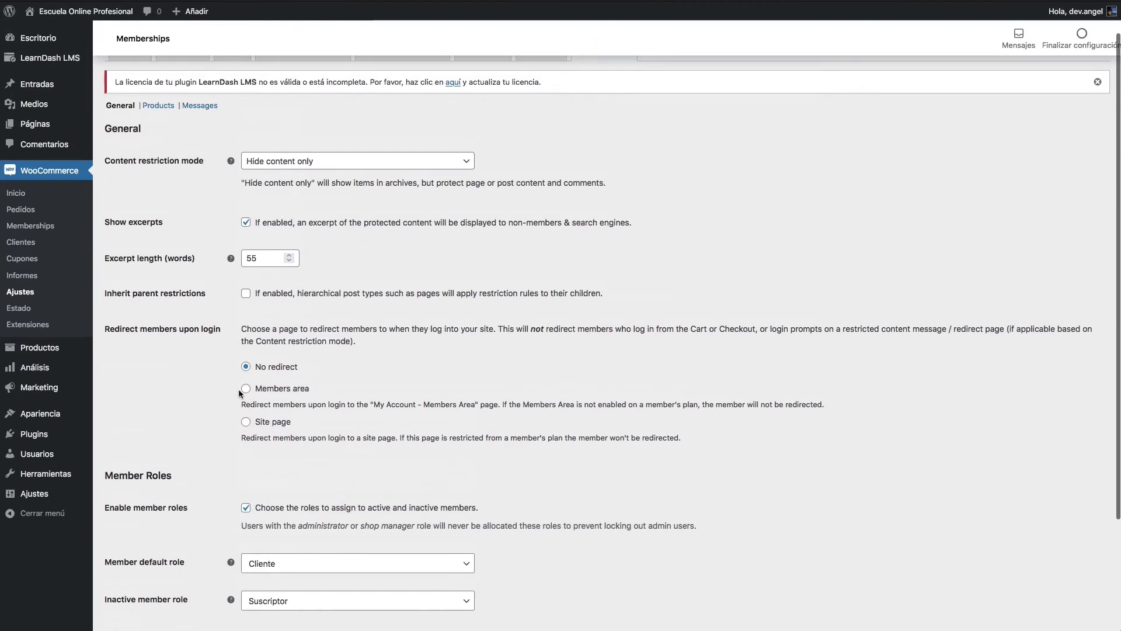
left_click(260, 422)
scroll(337, 389, "down", 3)
left_click(337, 390)
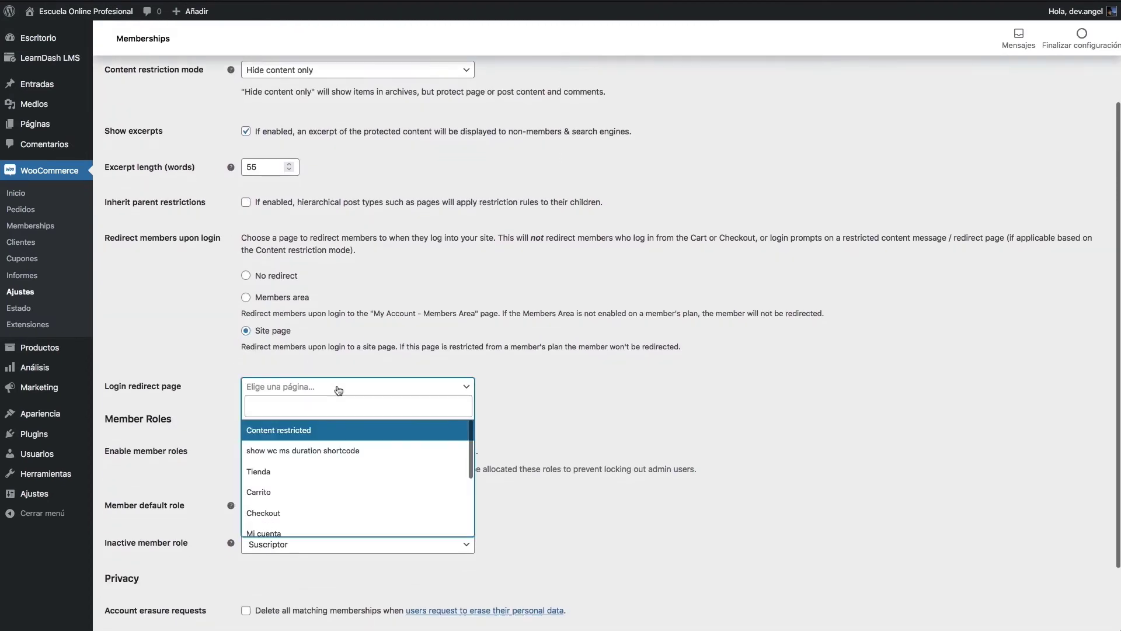
scroll(360, 473, "down", 3)
scroll(360, 478, "down", 3)
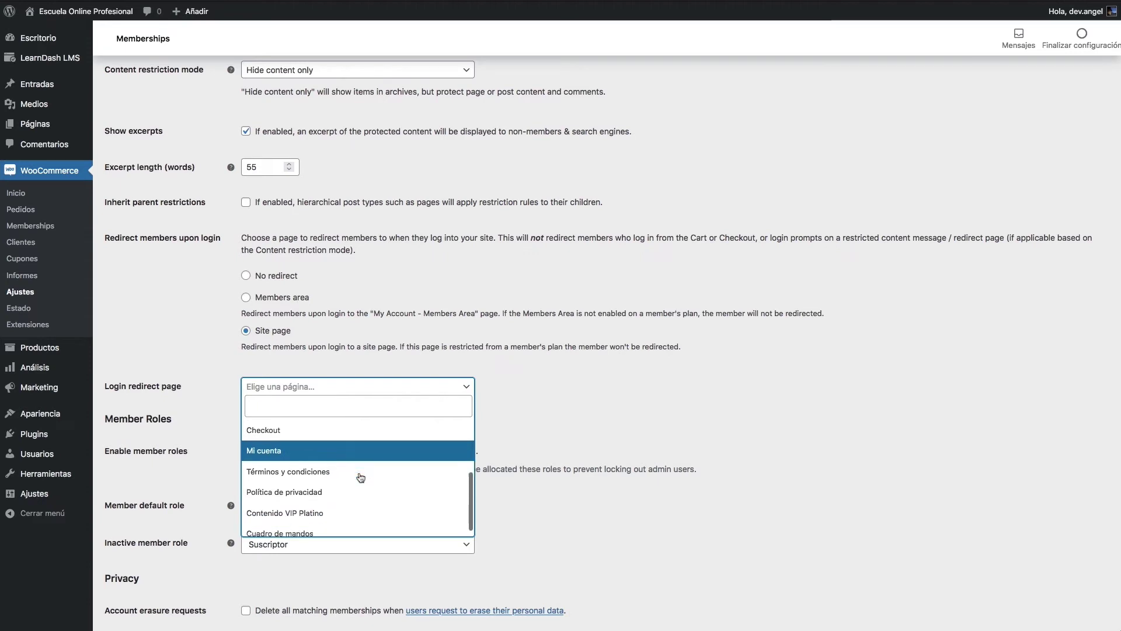
left_click(350, 524)
scroll(227, 403, "down", 3)
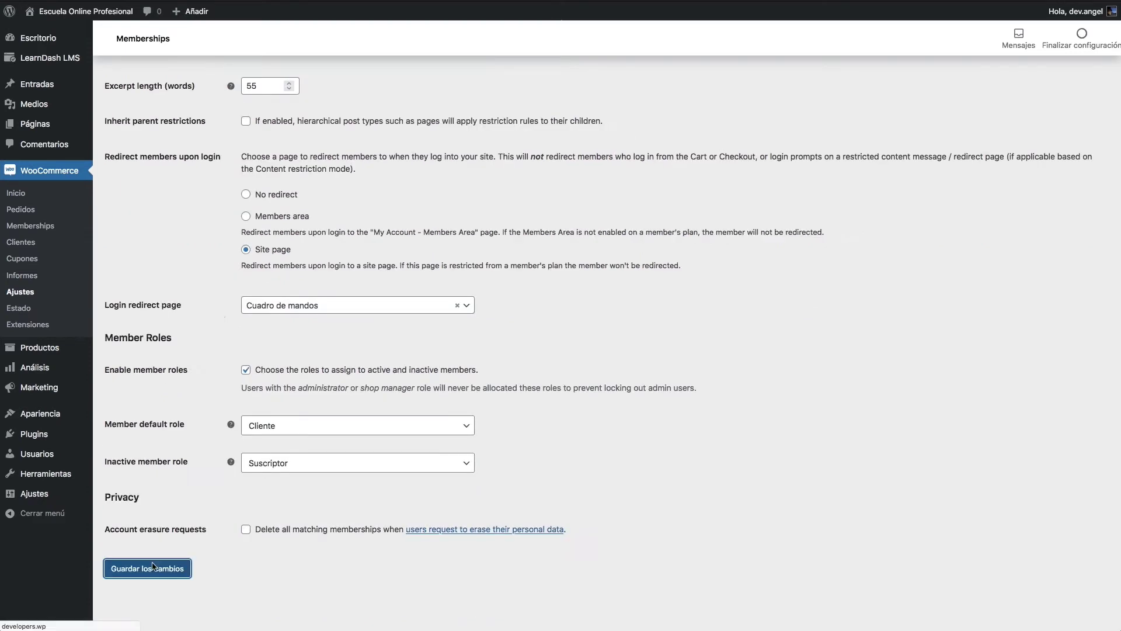
left_click(151, 564)
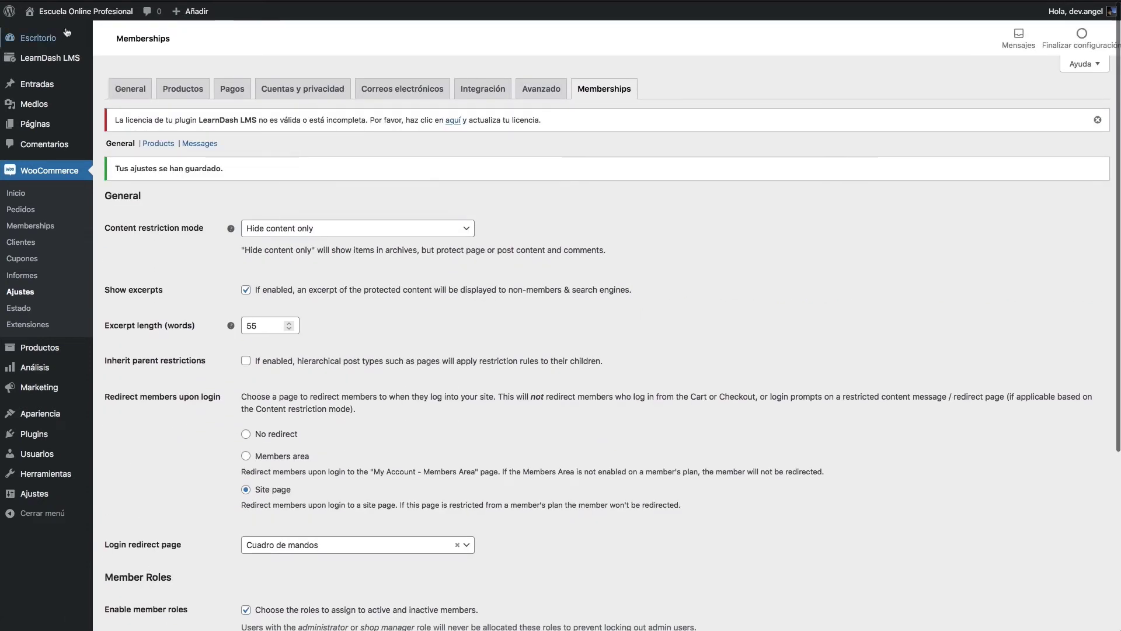
Step: Visit the live site's front end, then return to the admin Escritorio dashboard
mouse_move(70, 12)
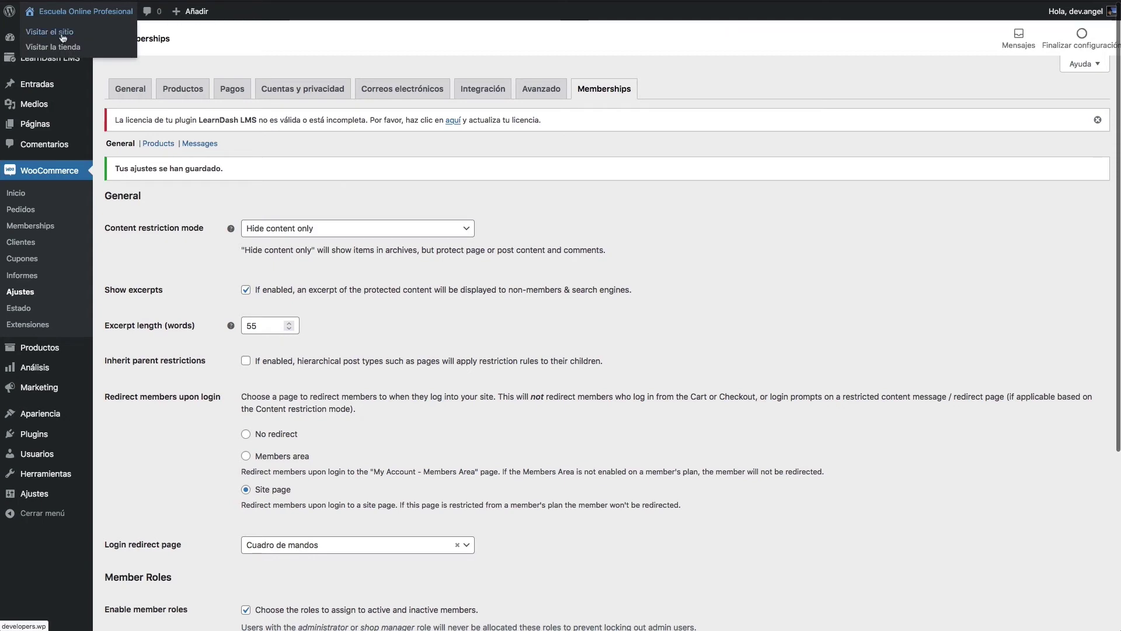
left_click(62, 49)
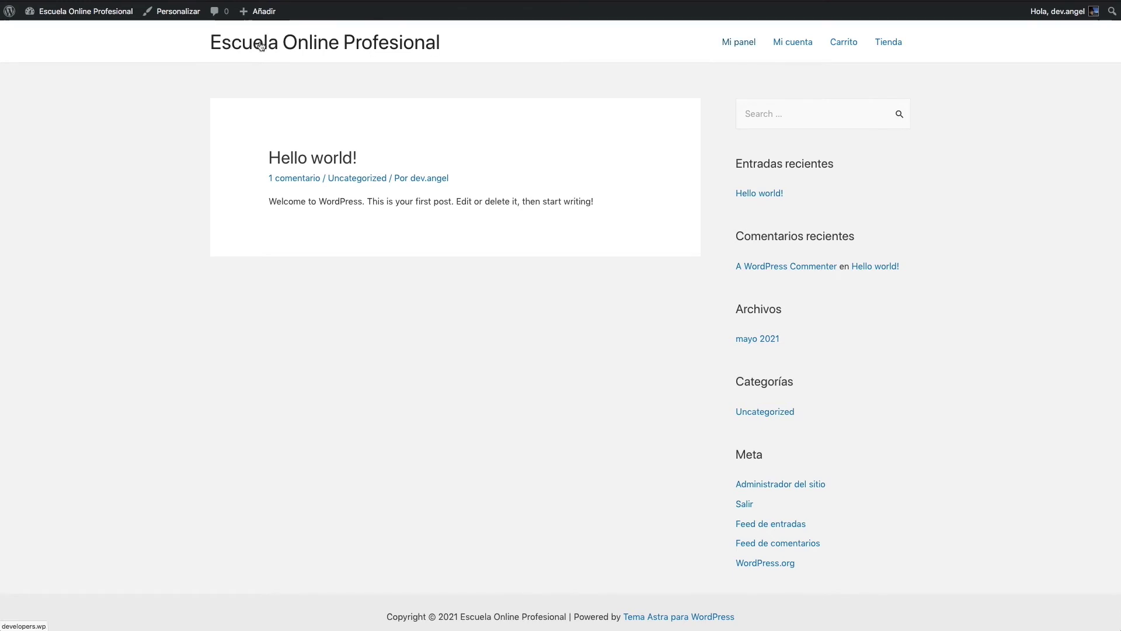
mouse_move(26, 15)
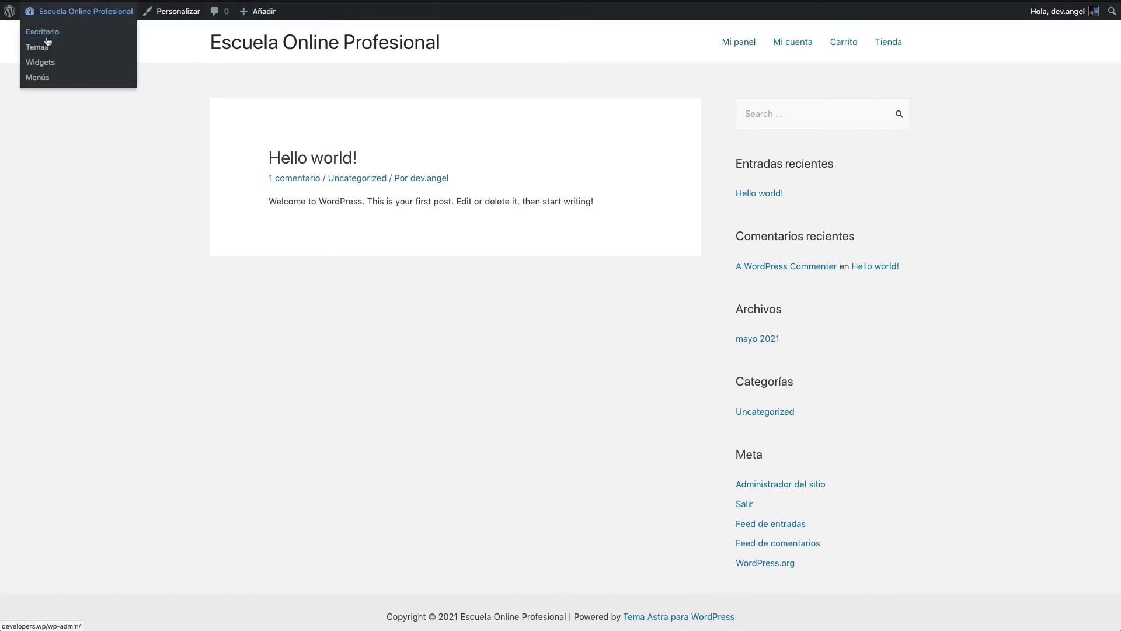
left_click(48, 39)
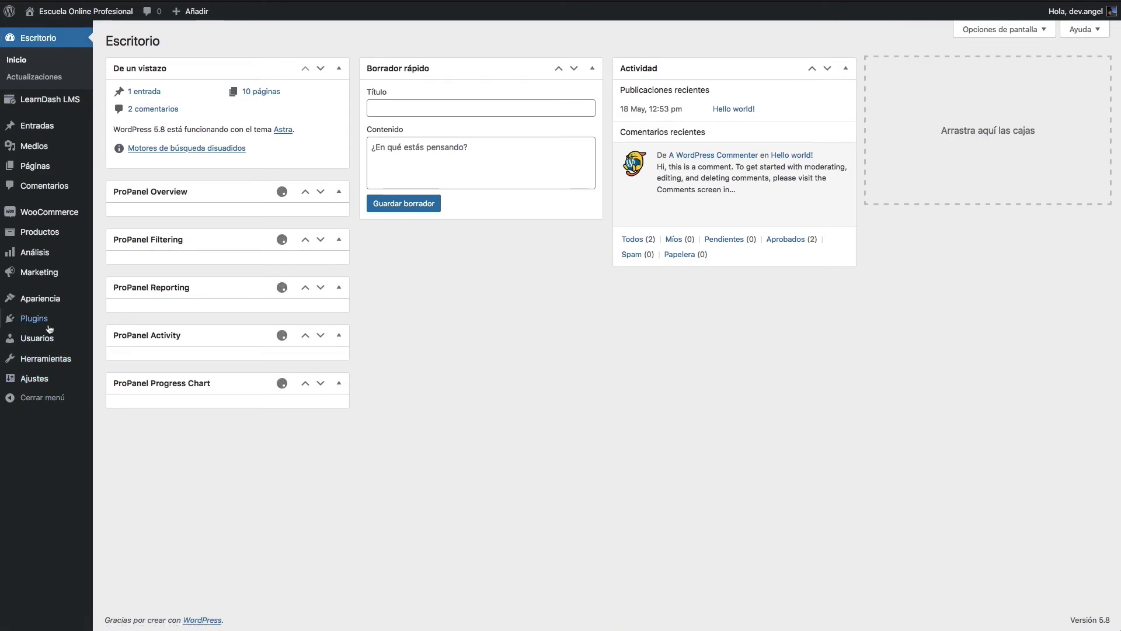
mouse_move(50, 325)
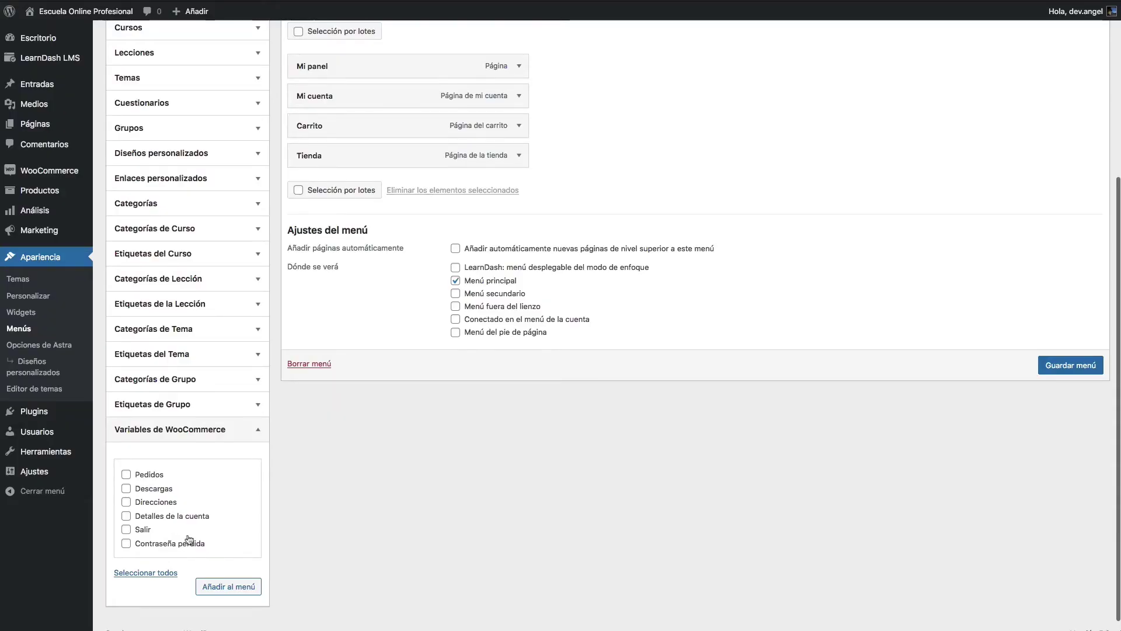
Step: Add the Salir logout endpoint to the menu, check its logout address, and reload the Menús page
left_click(143, 532)
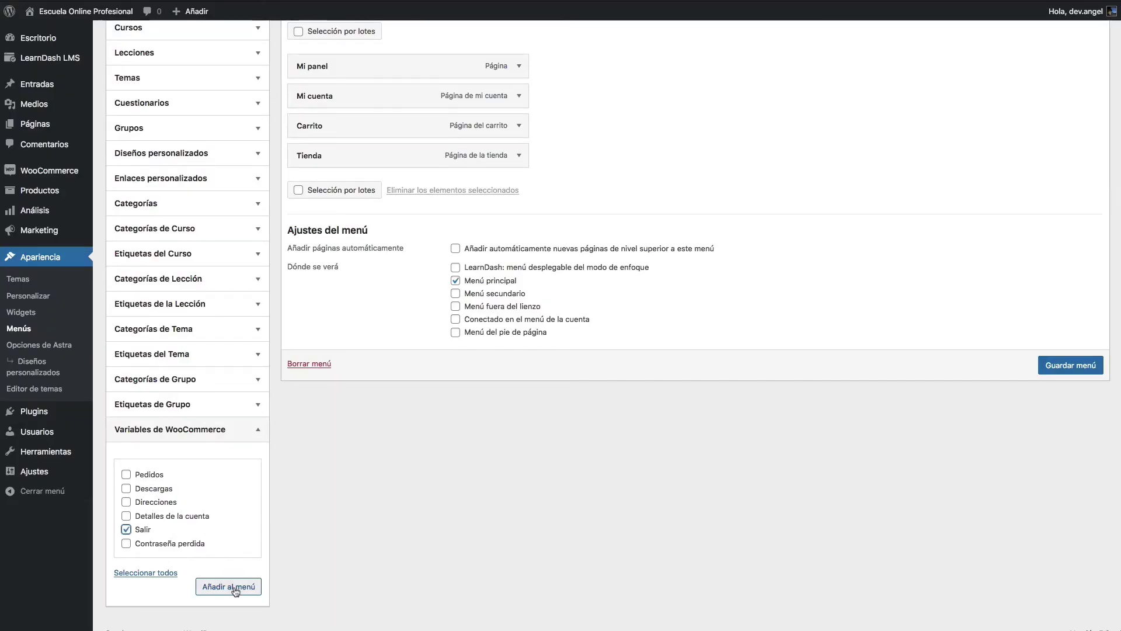
left_click(231, 586)
left_click(520, 186)
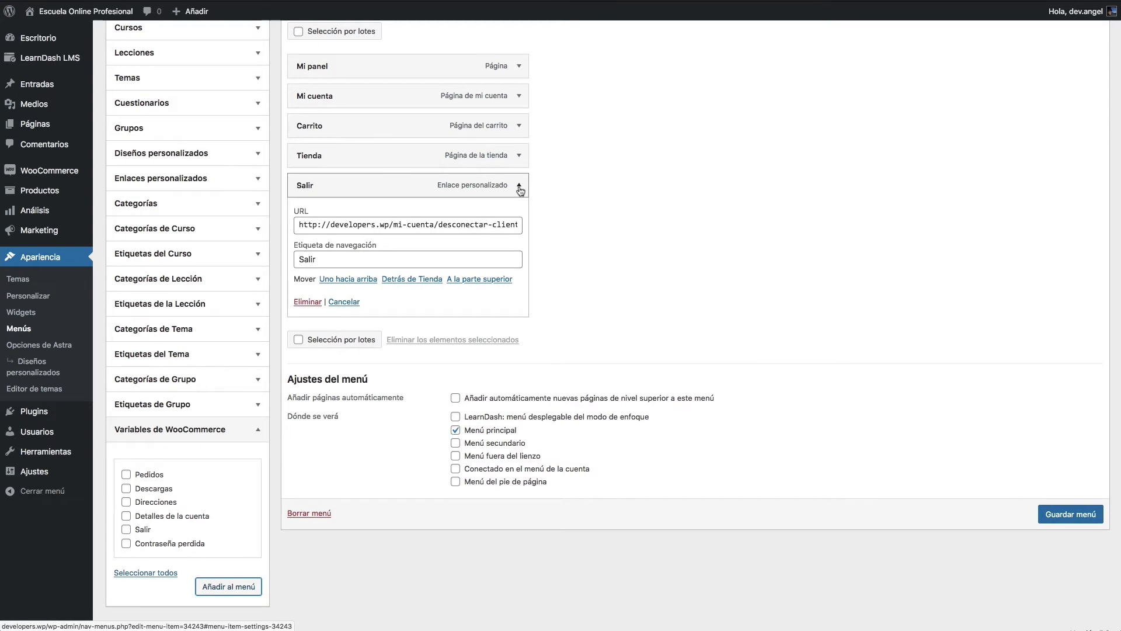
left_click(417, 226)
key("Right")
key("Right")
key("Right")
key("Right")
key("Right")
key("Right")
key("Right")
key("Right")
key("Right")
key("Right")
key("Right")
key("Right")
key("Right")
key("Right")
key("Right")
key("Right")
key("Right")
key("Right")
key("Right")
key("Right")
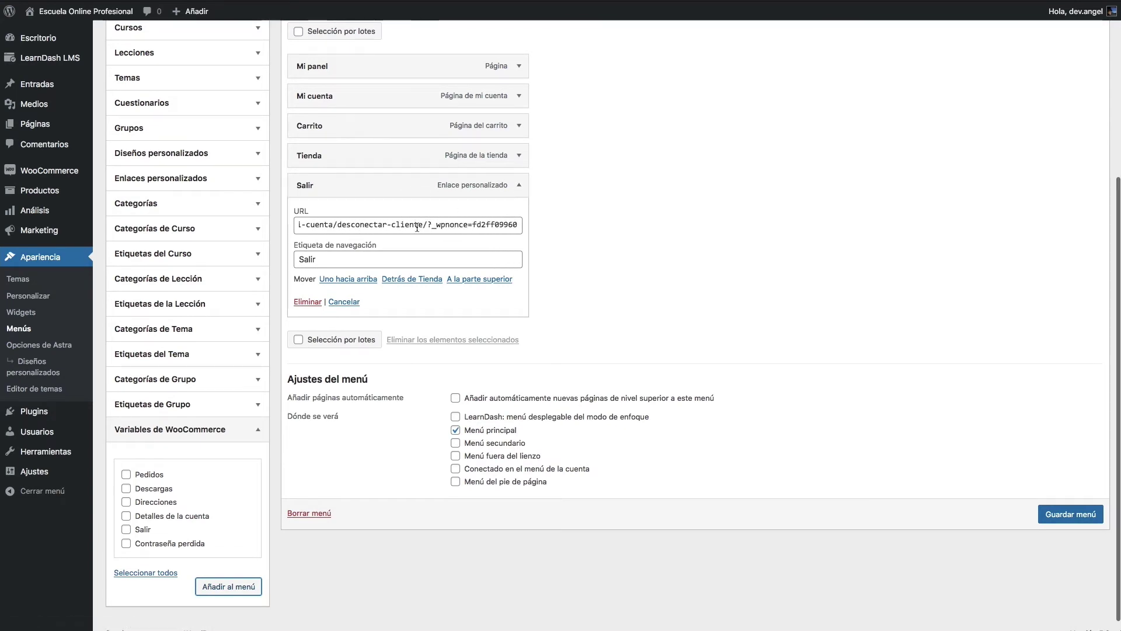
left_click(519, 185)
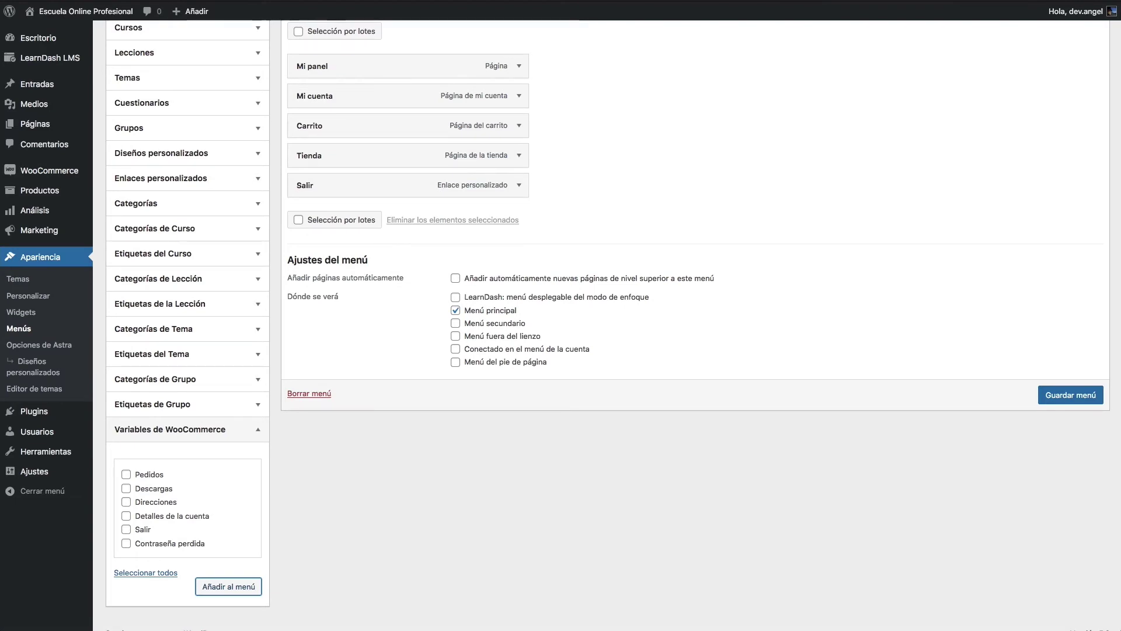
key("super+l")
key("Return")
Step: Add a custom link 'Login' pointing to the wp-login.php URL and save the menu
left_click(194, 315)
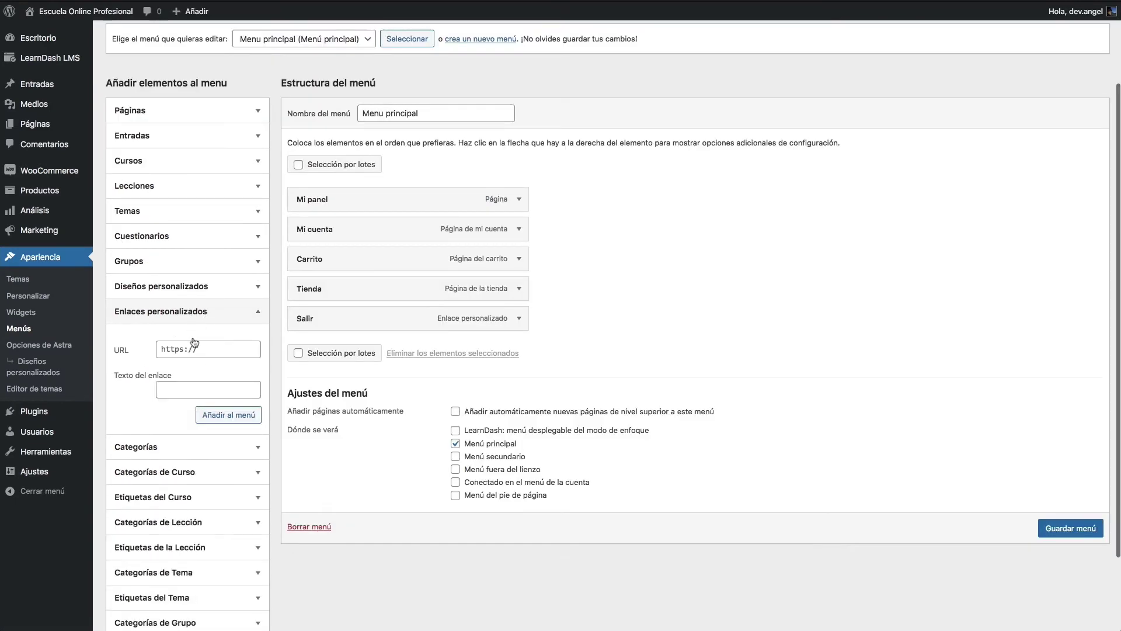
left_click(205, 350)
type("#")
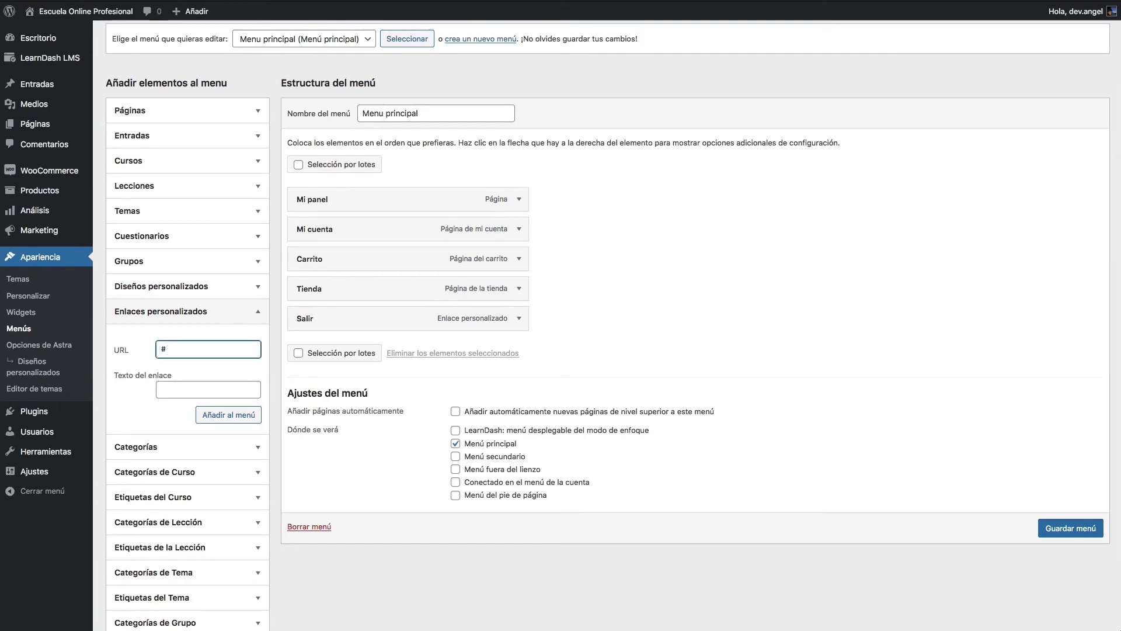
key("super+v")
left_click(208, 390)
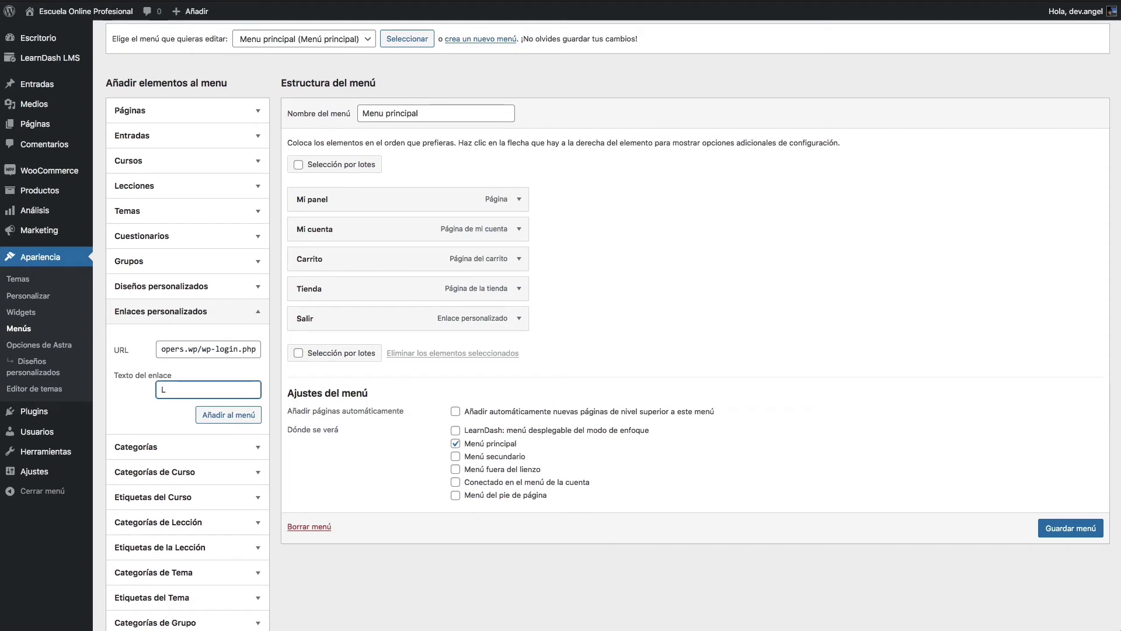
left_click(228, 415)
left_click(1059, 552)
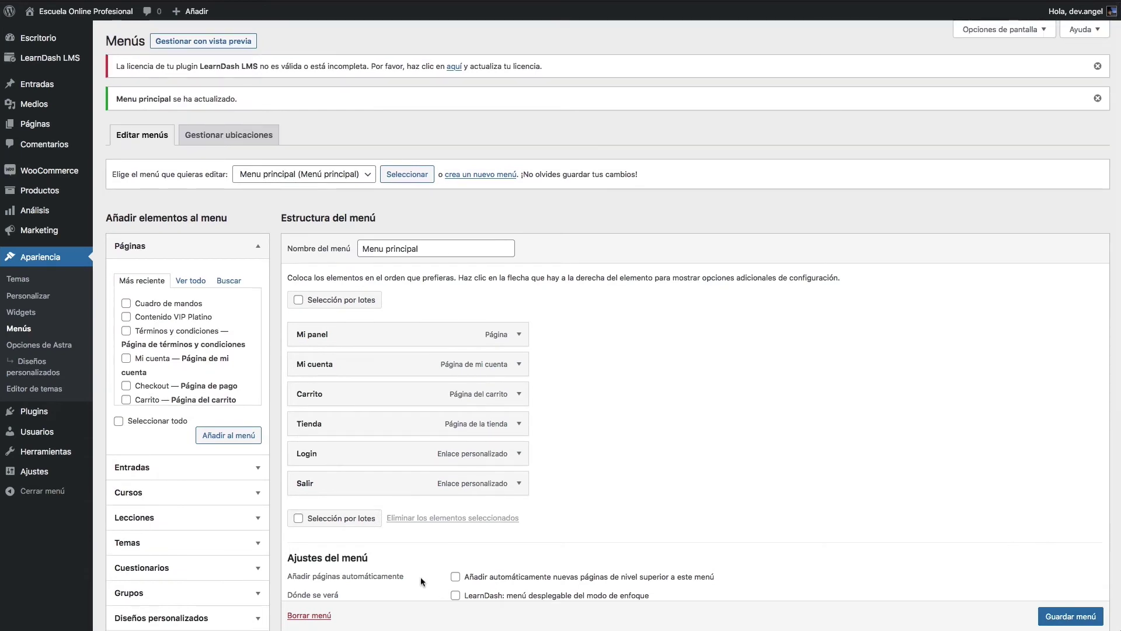
Step: Search the plugin directory for 'menu visibility'
mouse_move(33, 412)
left_click(122, 430)
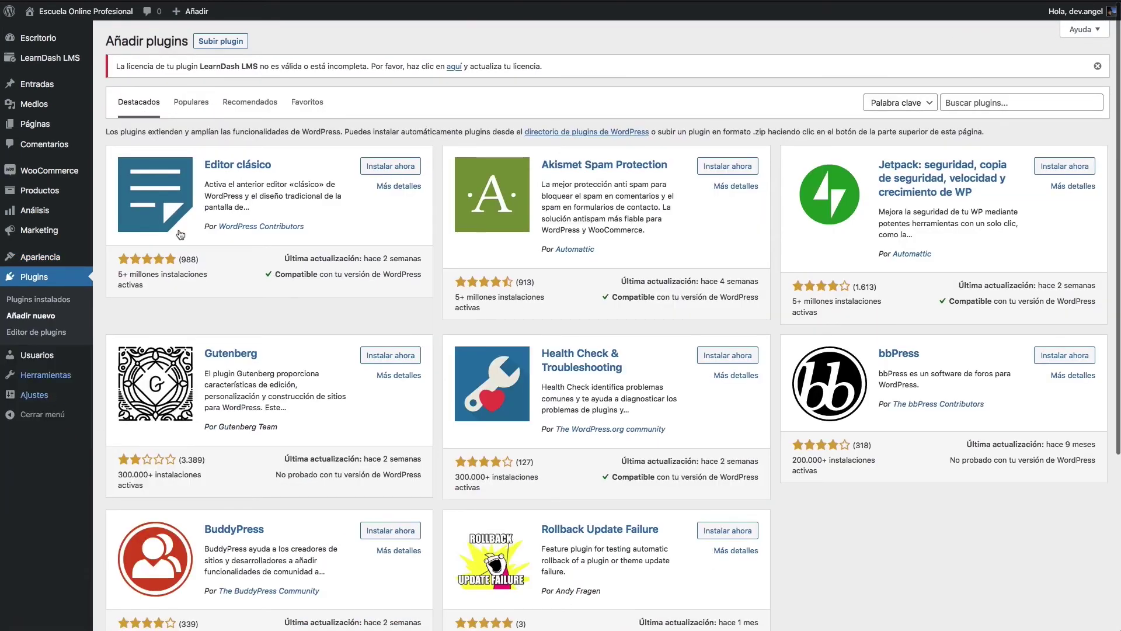
left_click(988, 104)
type("menu visibililty")
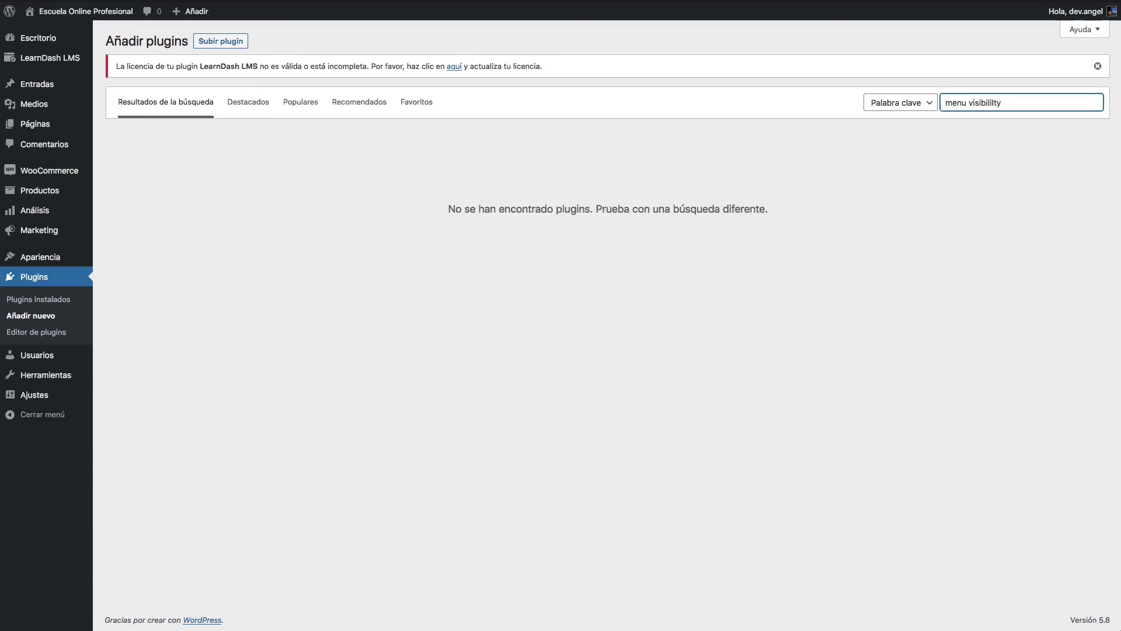
key("BackSpace")
key("BackSpace")
key("BackSpace")
key("BackSpace")
type("ity")
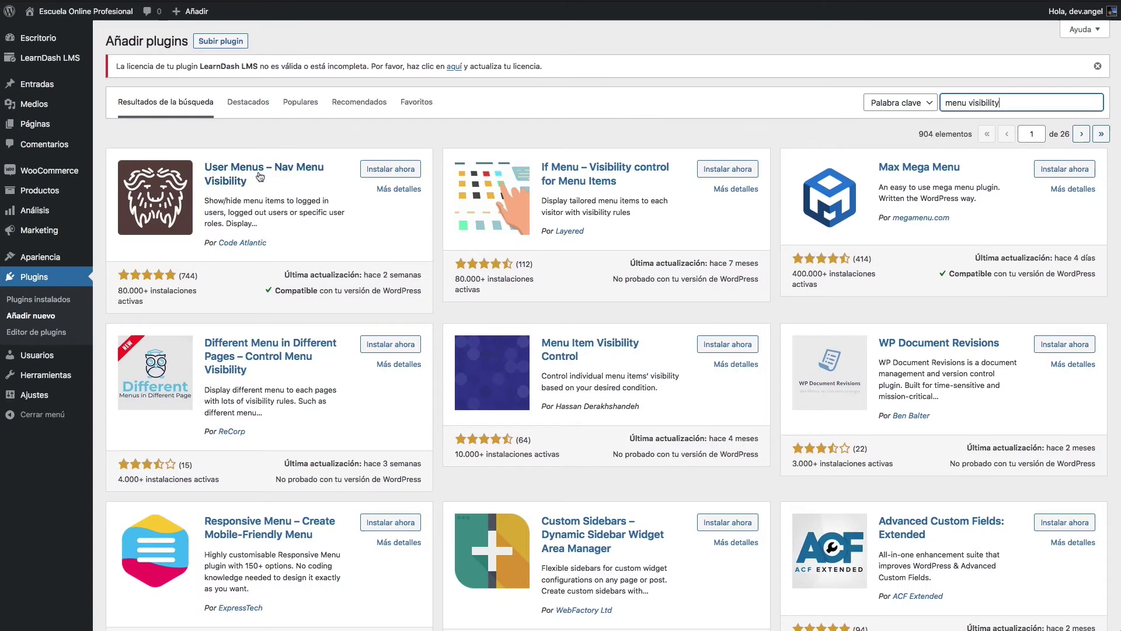
Step: Install and activate User Menus – Nav Menu Visibility, skipping the Freemius opt-in
left_click(392, 170)
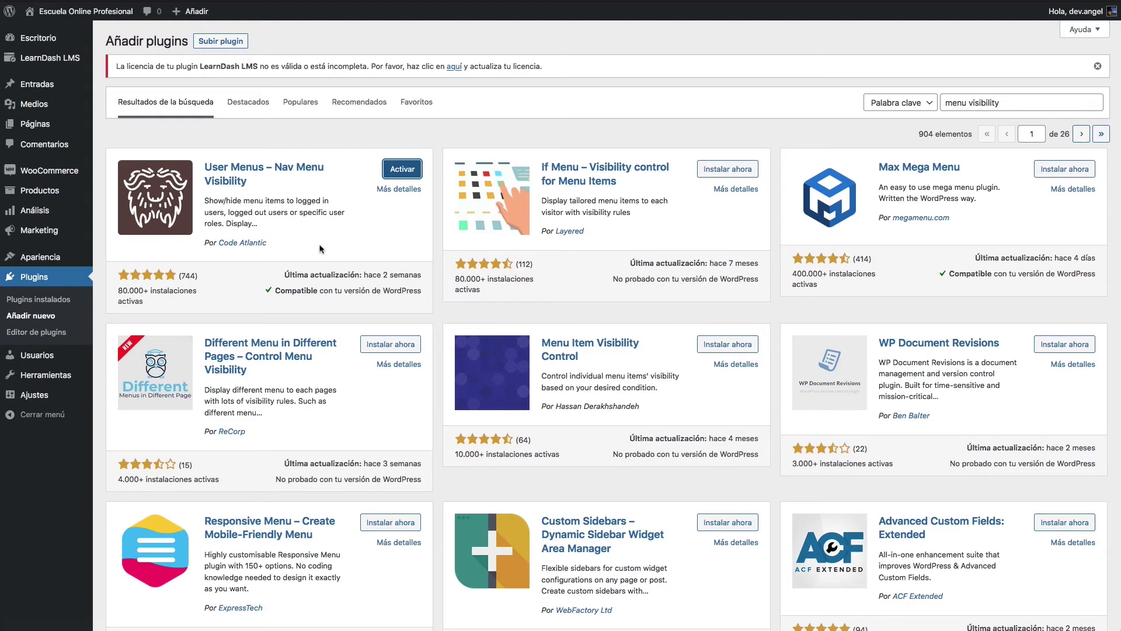
left_click(401, 169)
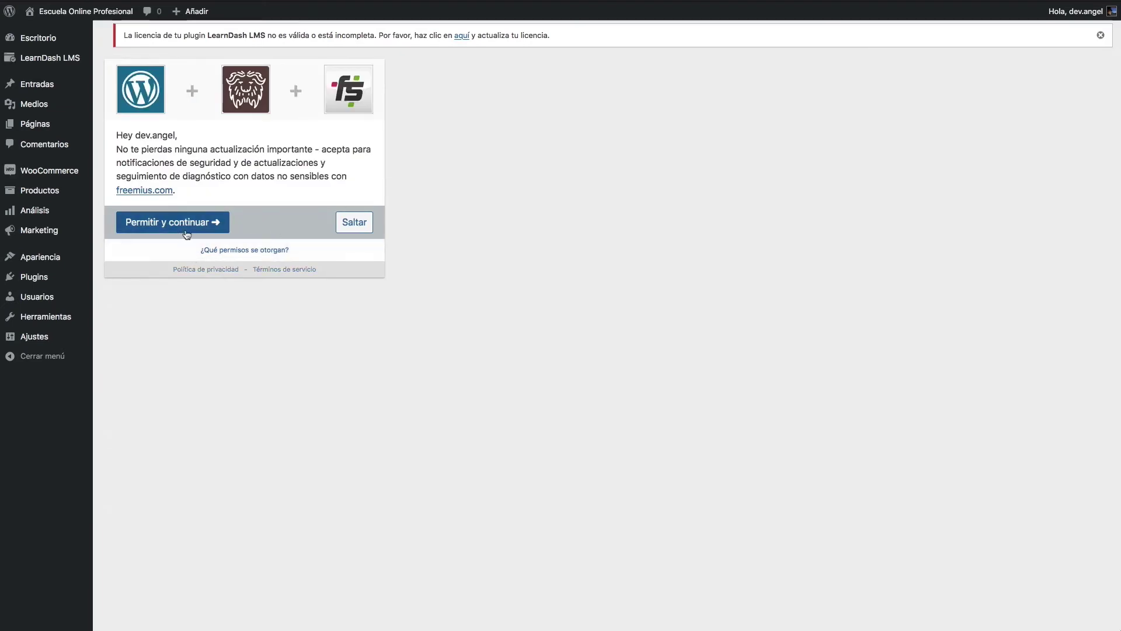
left_click(359, 227)
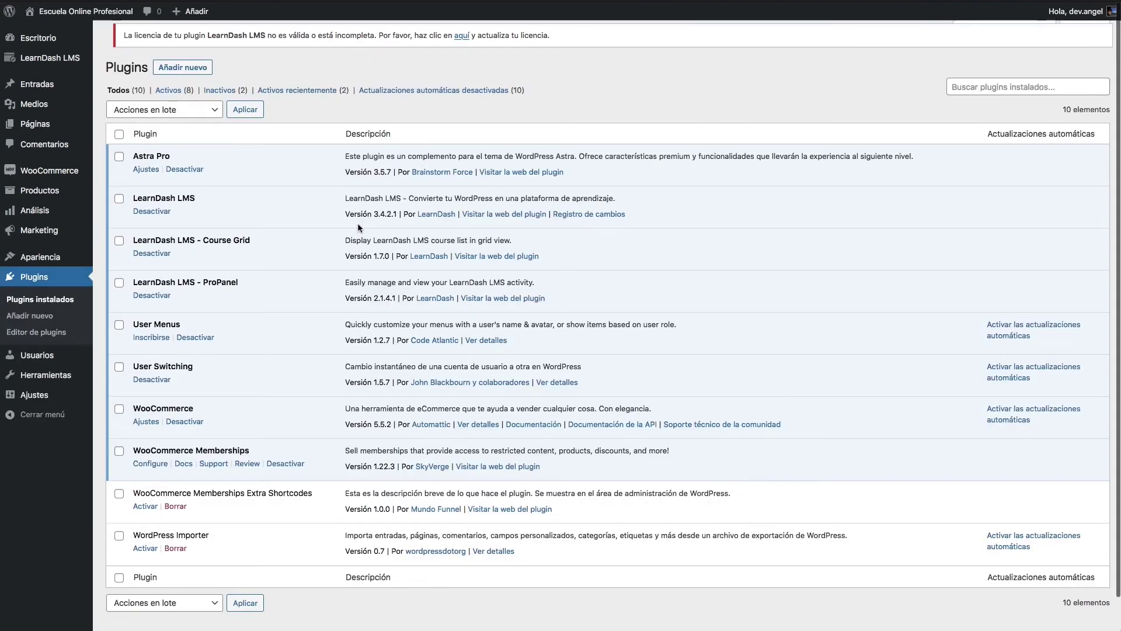
Step: Make Mi panel and Mi cuenta visible only to logged-in users
mouse_move(81, 263)
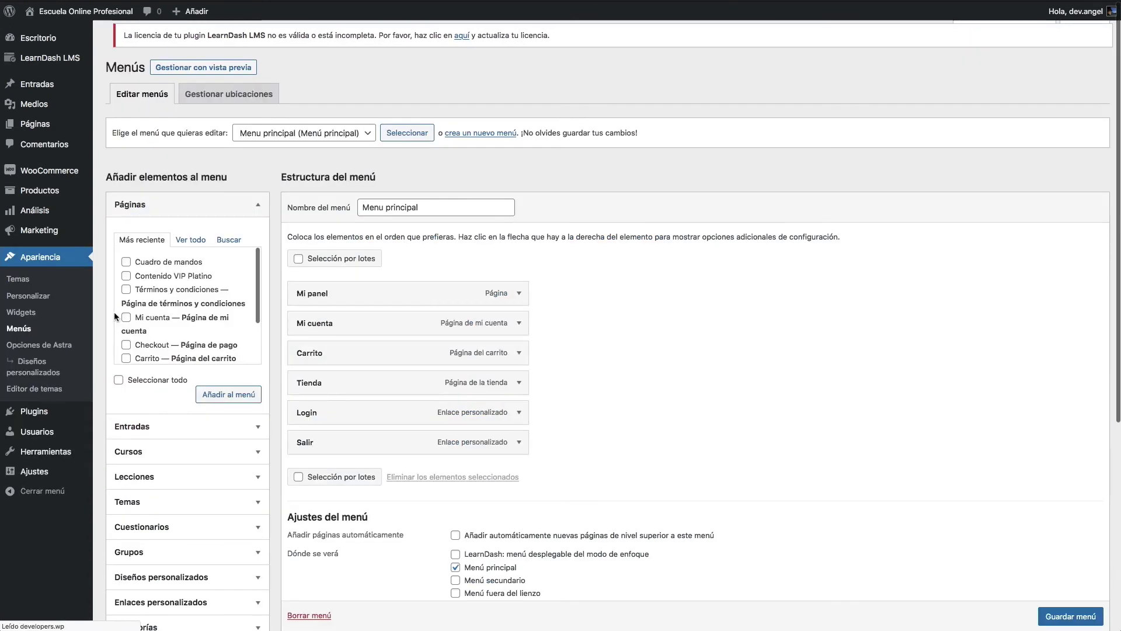
left_click(520, 302)
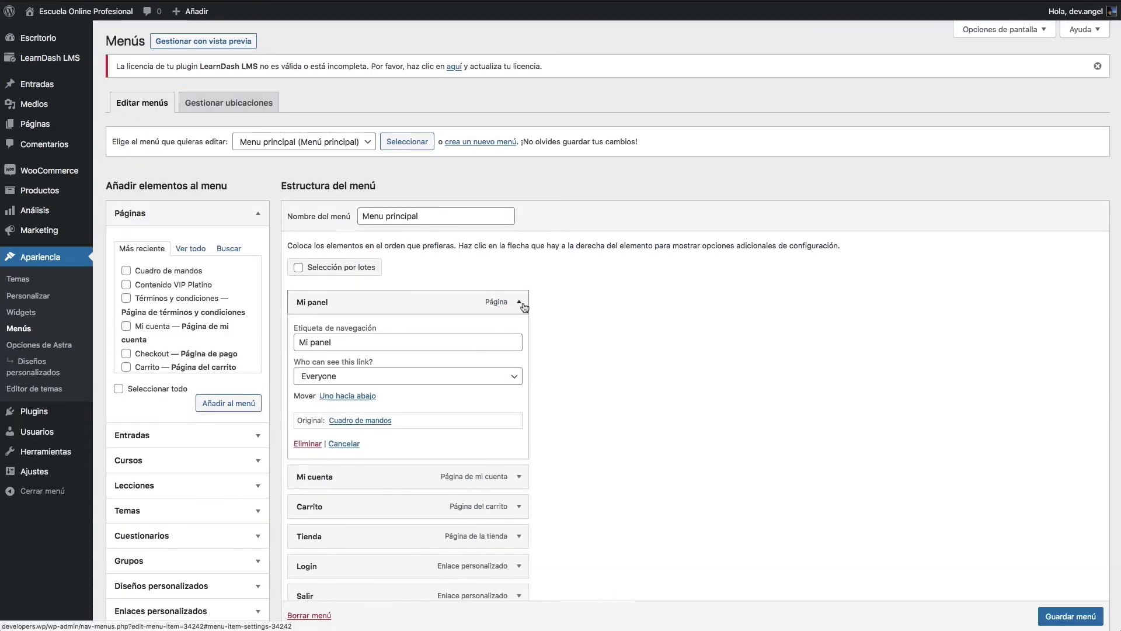
left_click(353, 383)
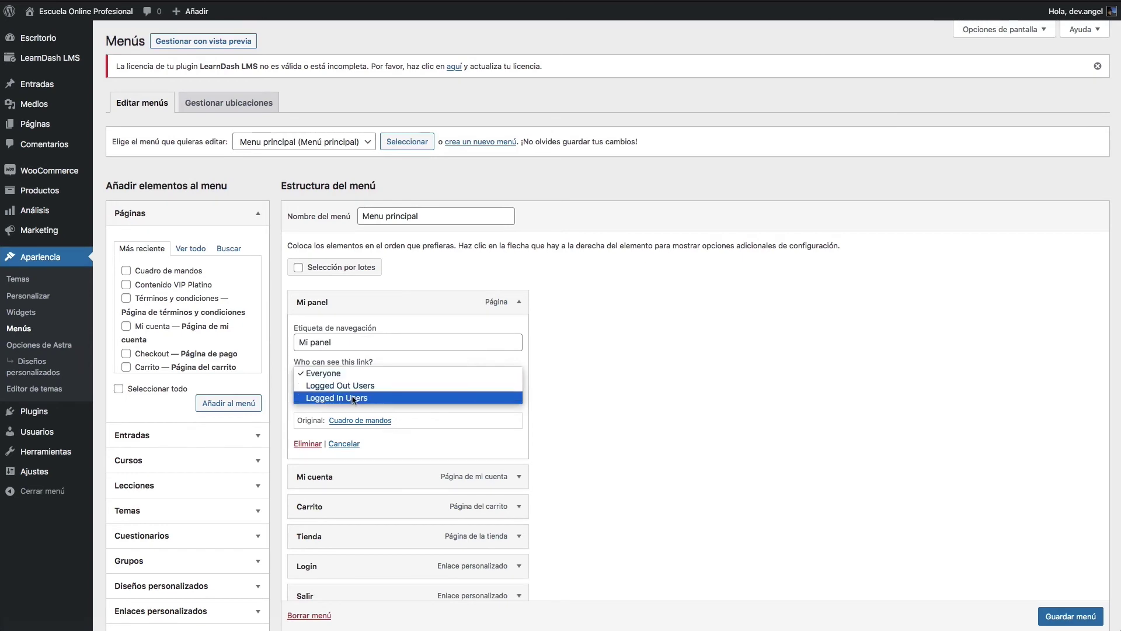
left_click(354, 399)
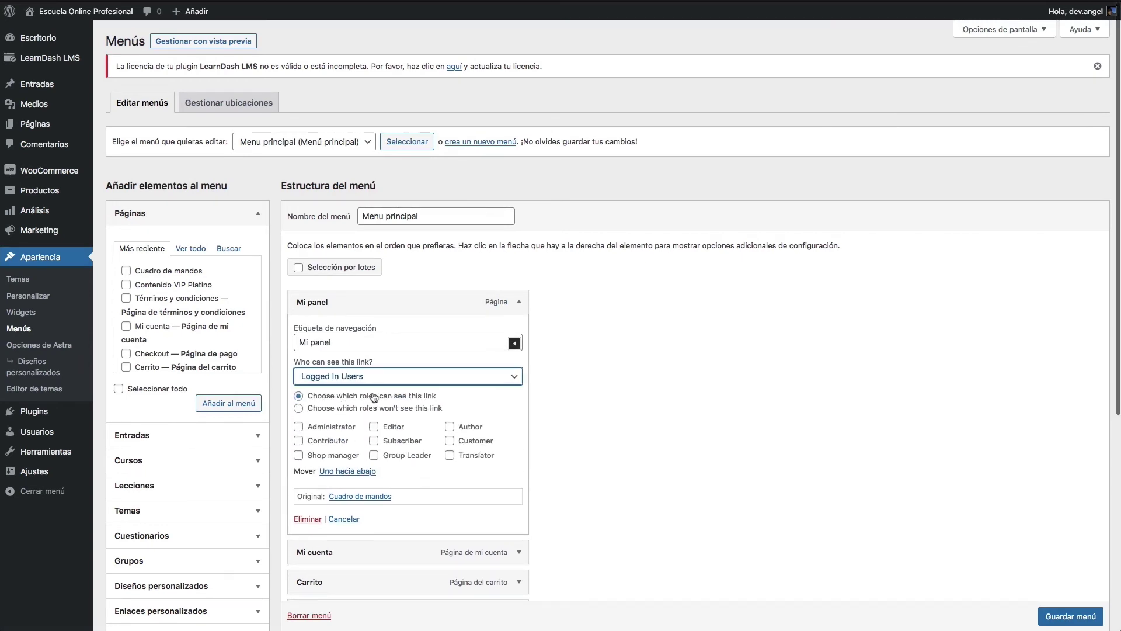
left_click(520, 303)
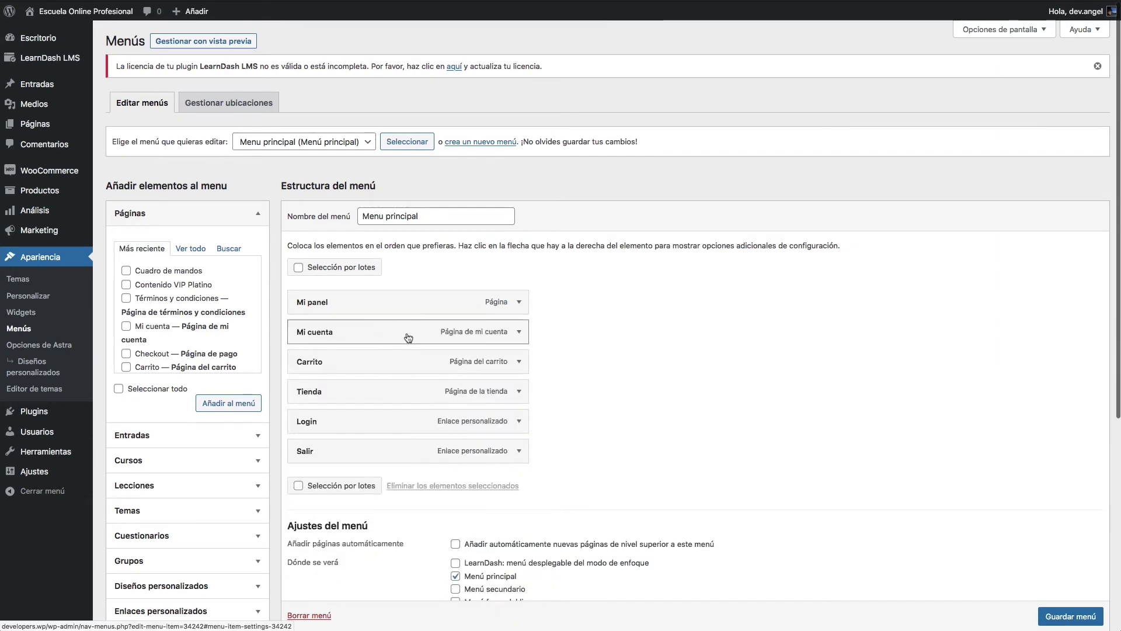
left_click(517, 333)
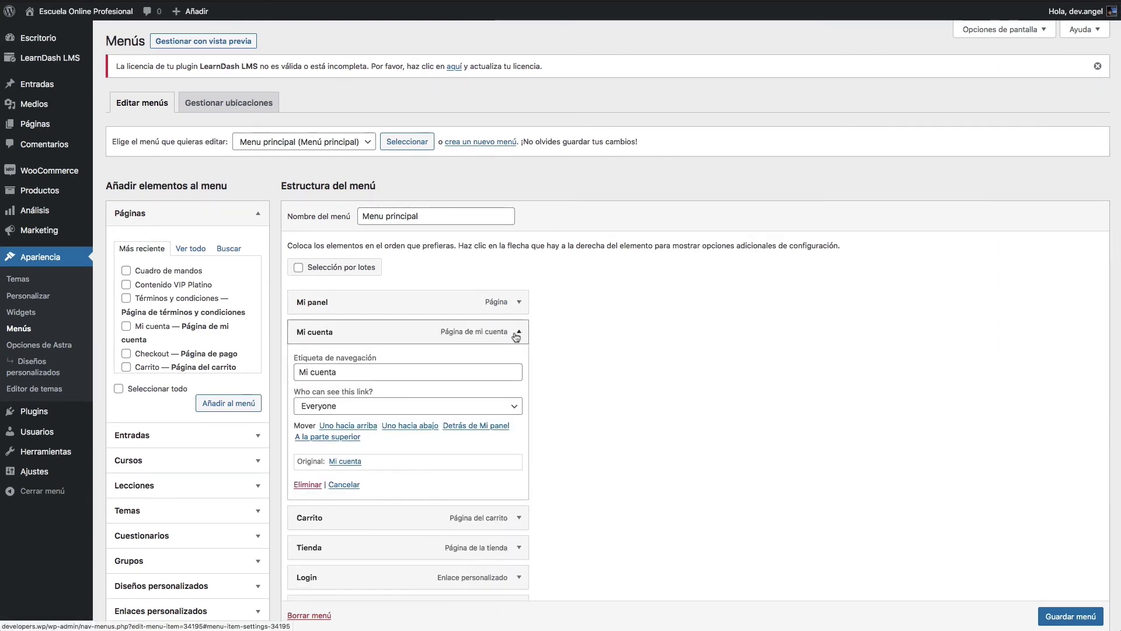
left_click(353, 406)
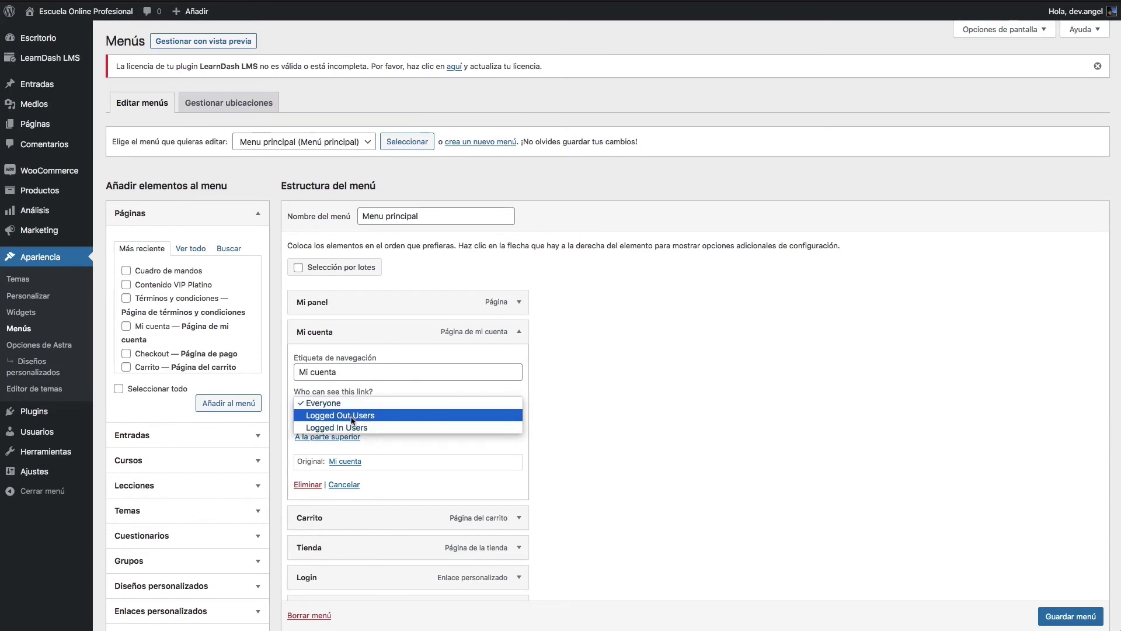
left_click(353, 427)
left_click(519, 335)
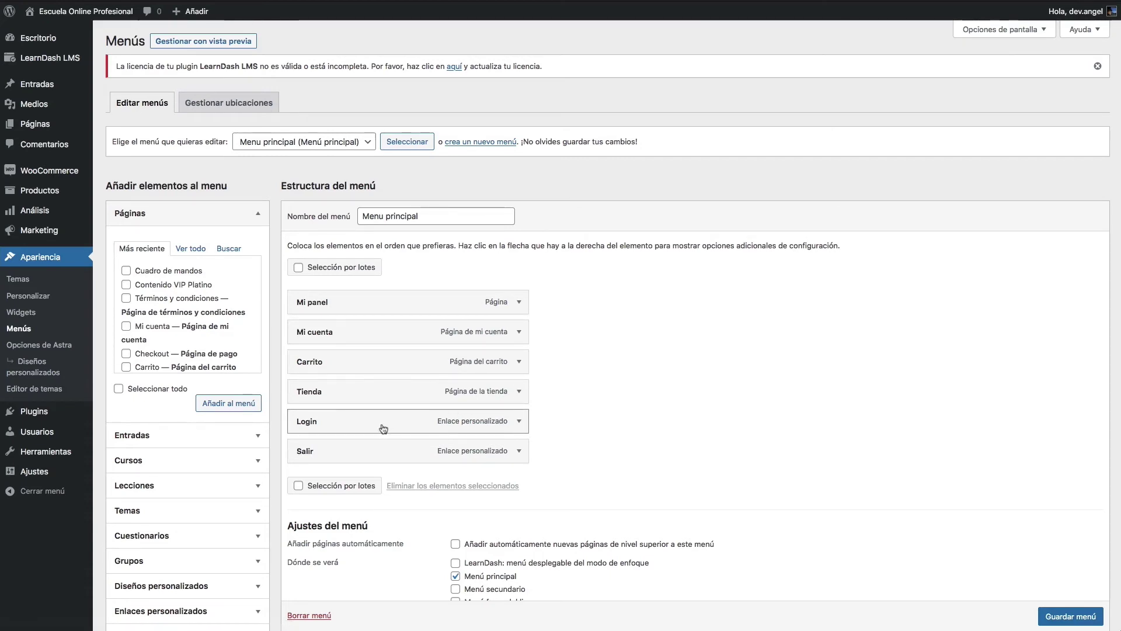
Step: Move Login to the top of the menu and show it only to logged-out users
left_click_drag(383, 430, 504, 305)
left_click(519, 302)
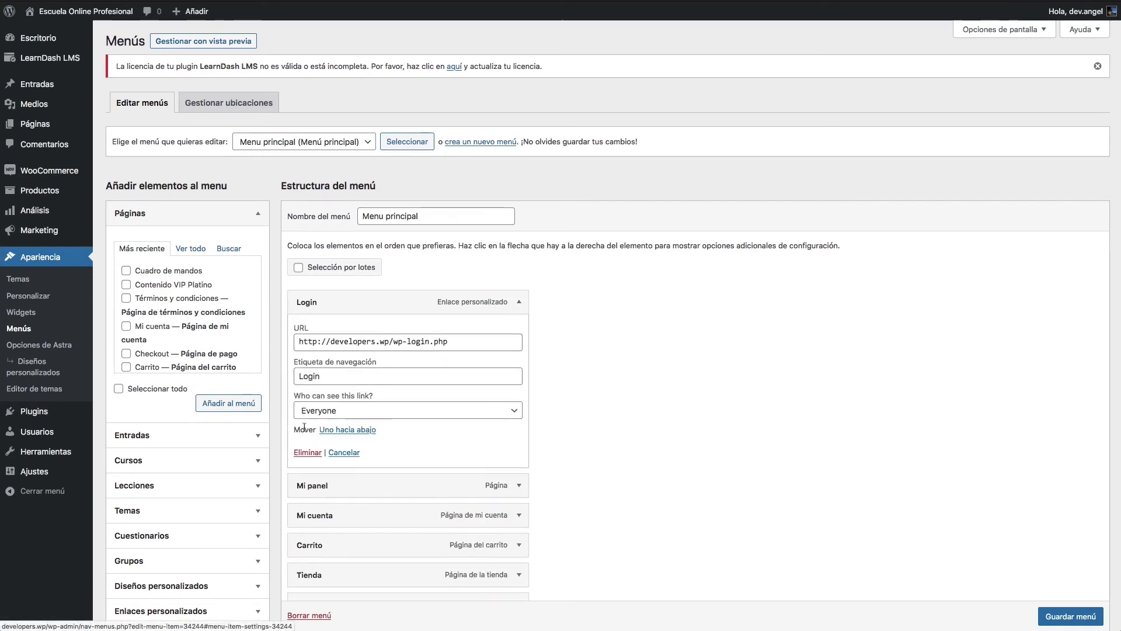
left_click(343, 411)
left_click(344, 434)
left_click(519, 302)
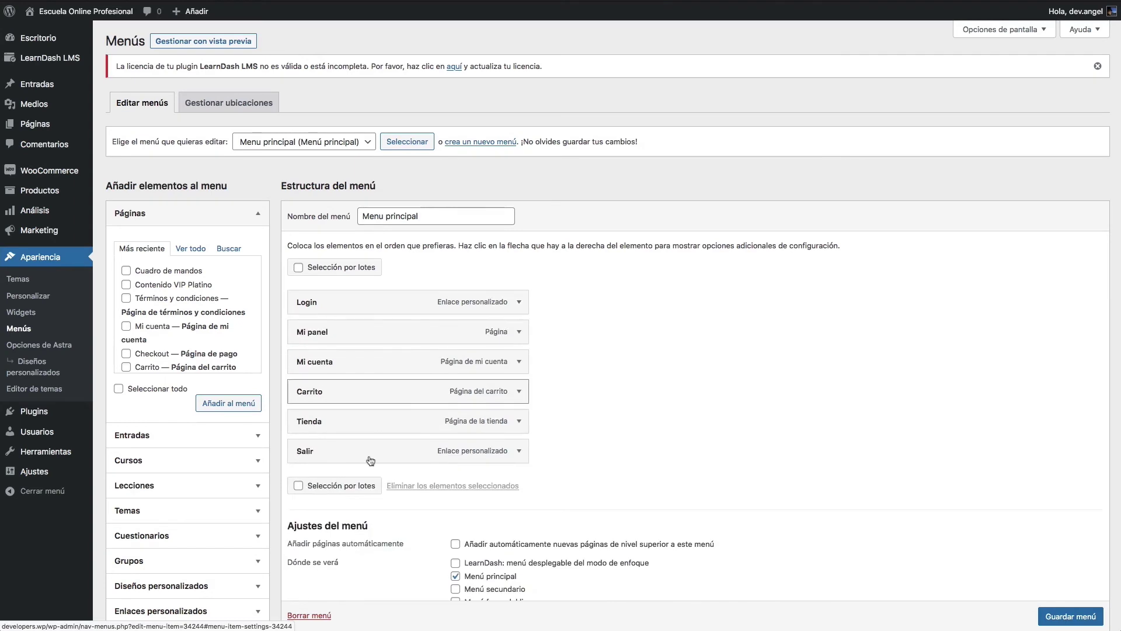
Step: Keep Salir last, show it only to logged-in users, and save the menu
mouse_move(371, 458)
left_mouse_down()
mouse_move(366, 329)
mouse_move(363, 462)
left_mouse_up()
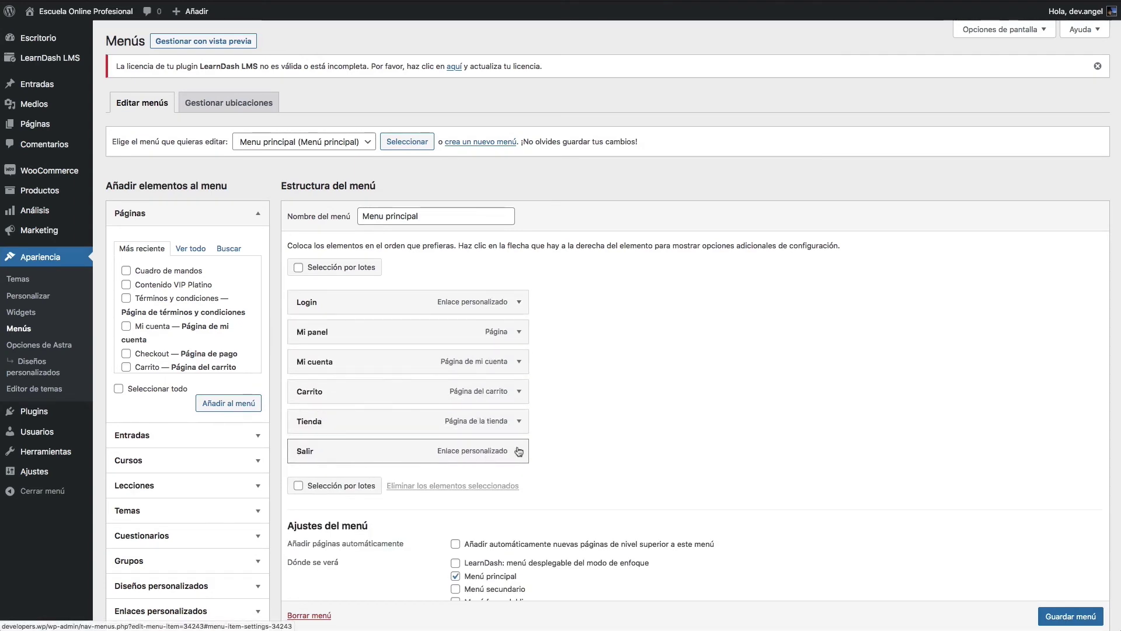
left_click(520, 451)
scroll(518, 451, "down", 3)
left_click(331, 460)
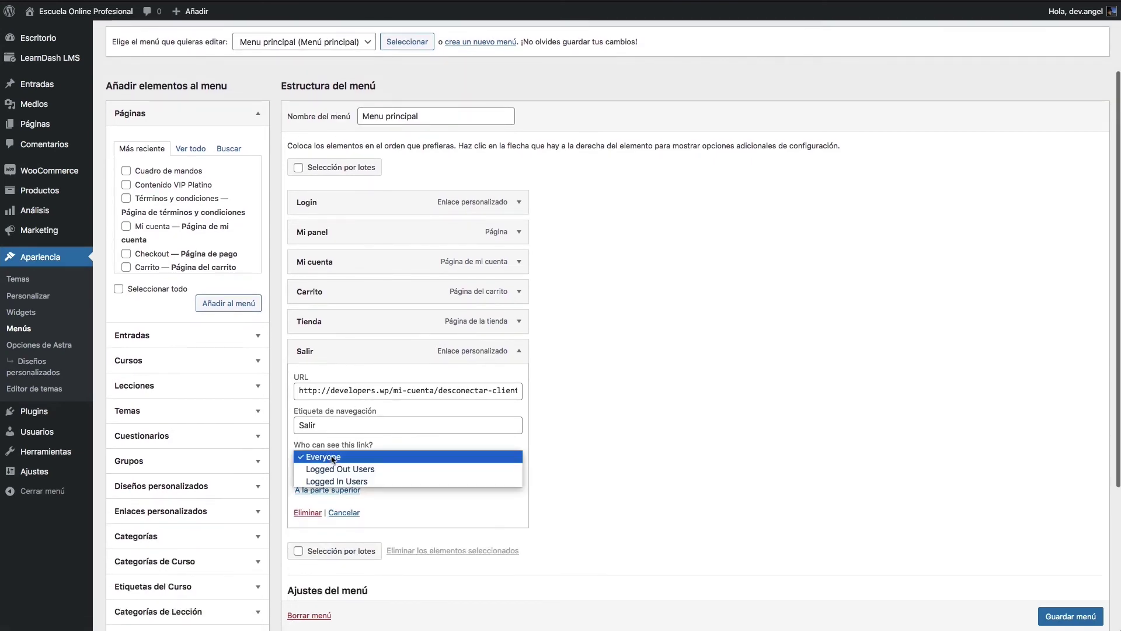
left_click(336, 482)
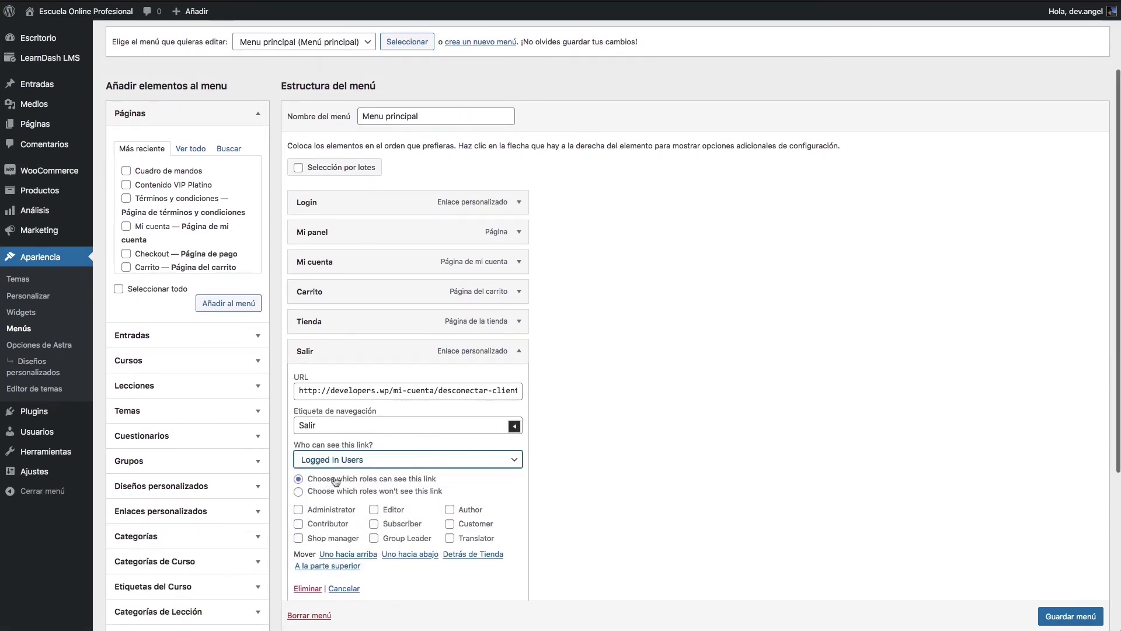
left_click(567, 494)
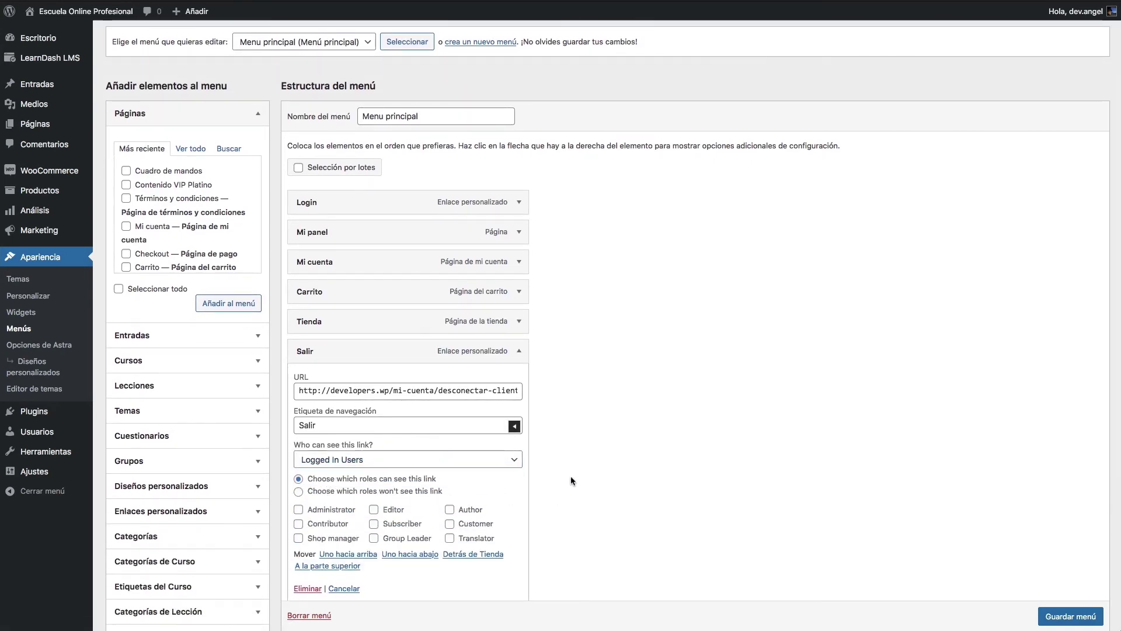
left_click(519, 351)
left_click(1065, 563)
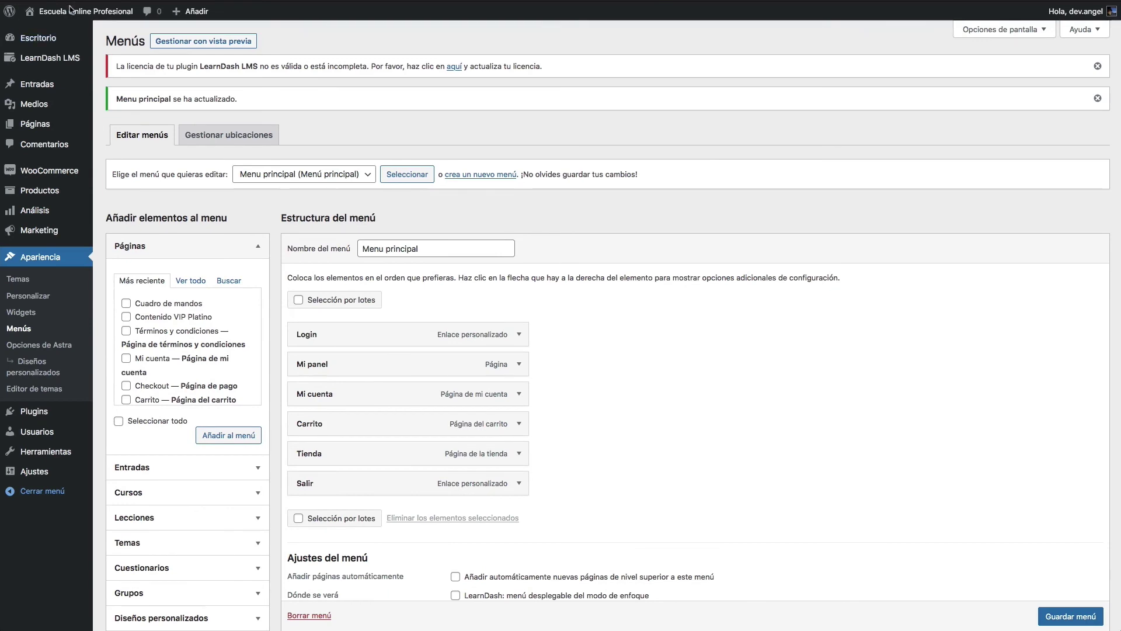
mouse_move(75, 15)
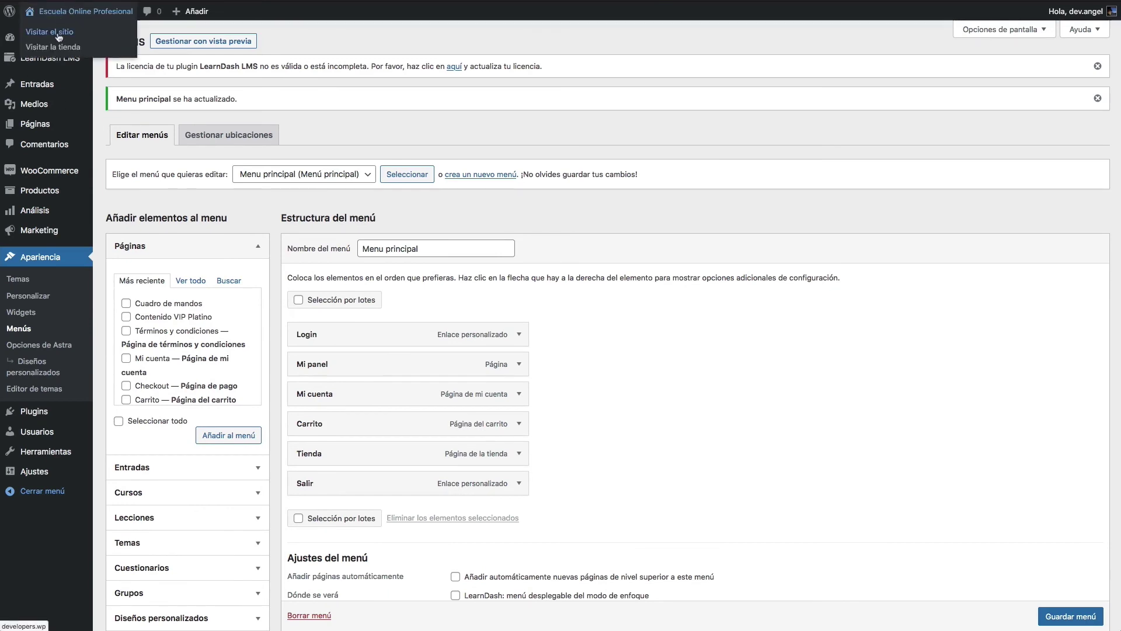
Step: Log out of the admin account and return to the site's front page
mouse_move(1077, 11)
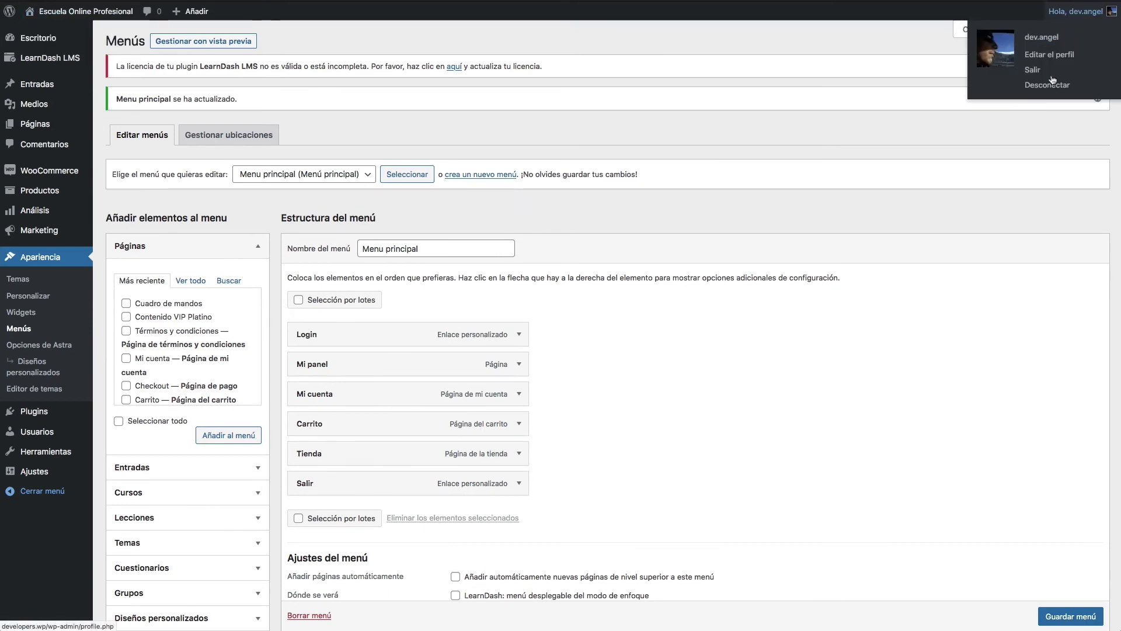
left_click(1033, 86)
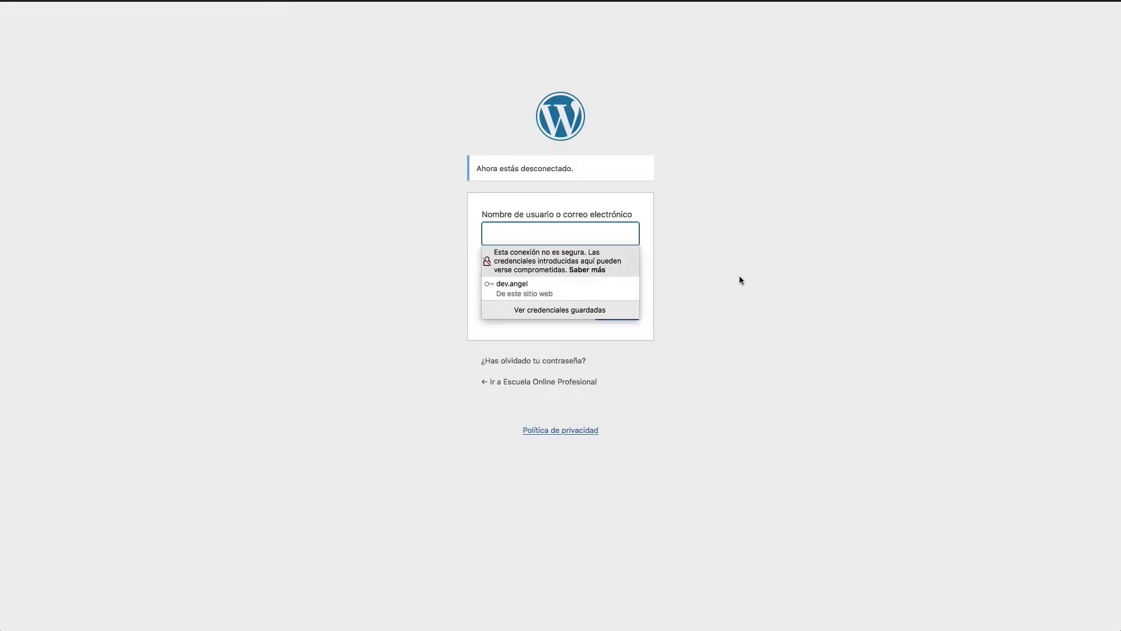
left_click(730, 289)
left_click(538, 383)
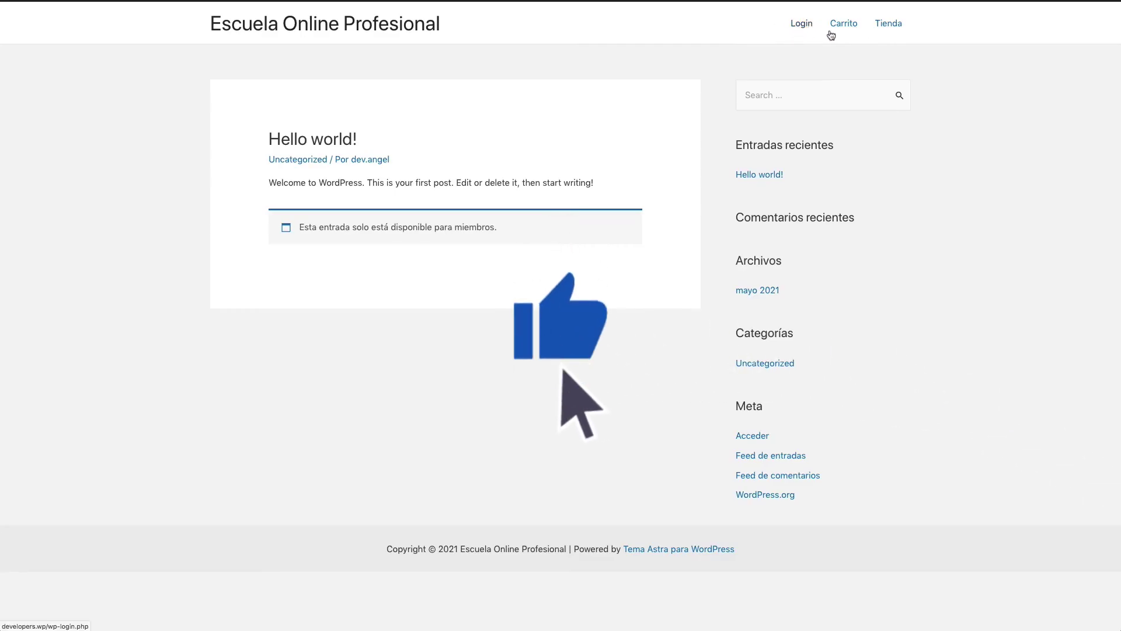
Step: From Tienda, add the course with Género Male to the cart and view the cart
left_click(898, 30)
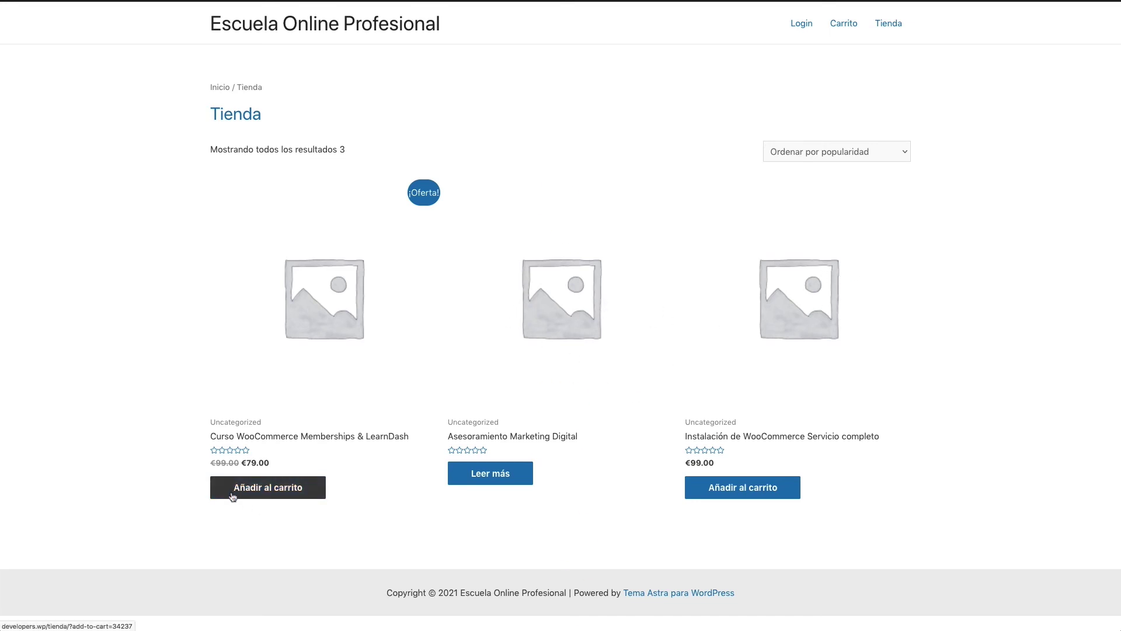
left_click(265, 493)
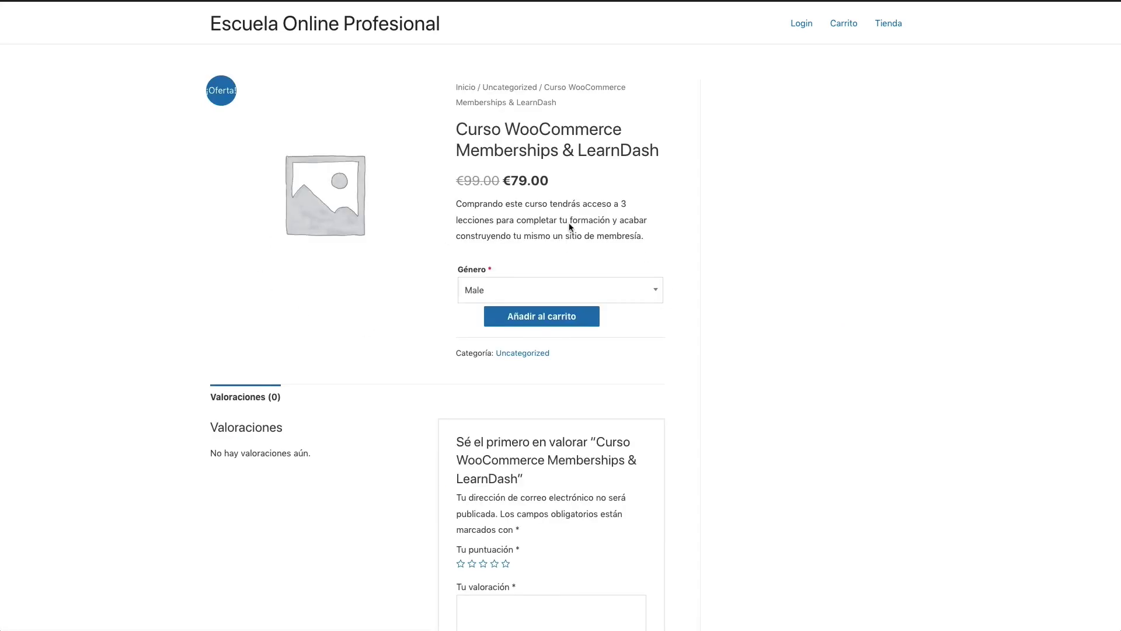
left_click(583, 292)
left_click(554, 336)
left_click(540, 321)
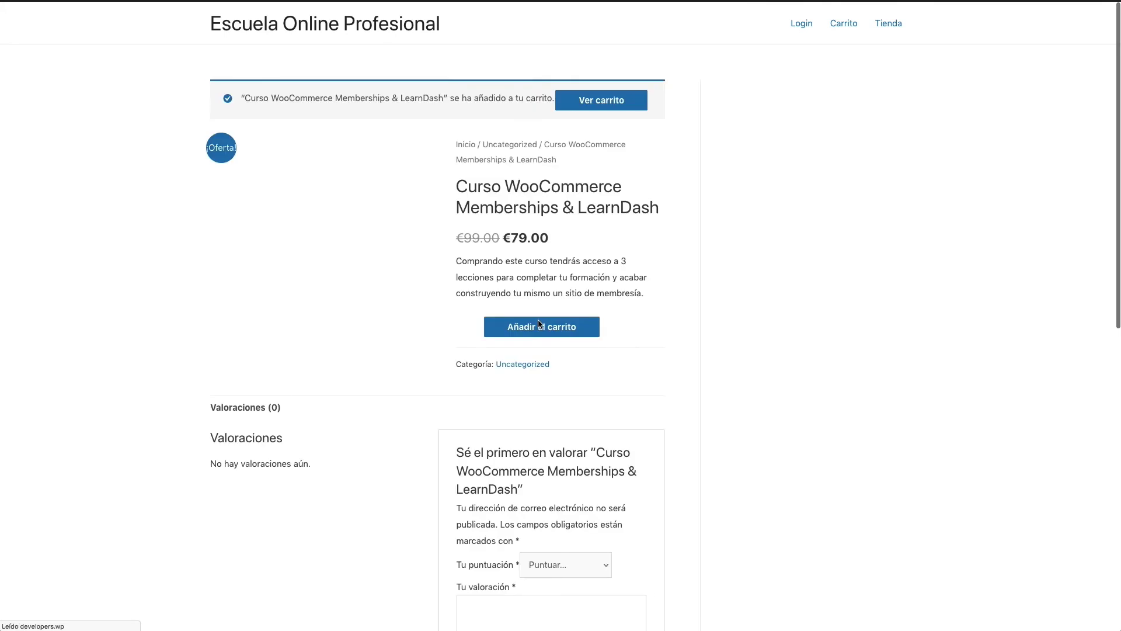
left_click(590, 98)
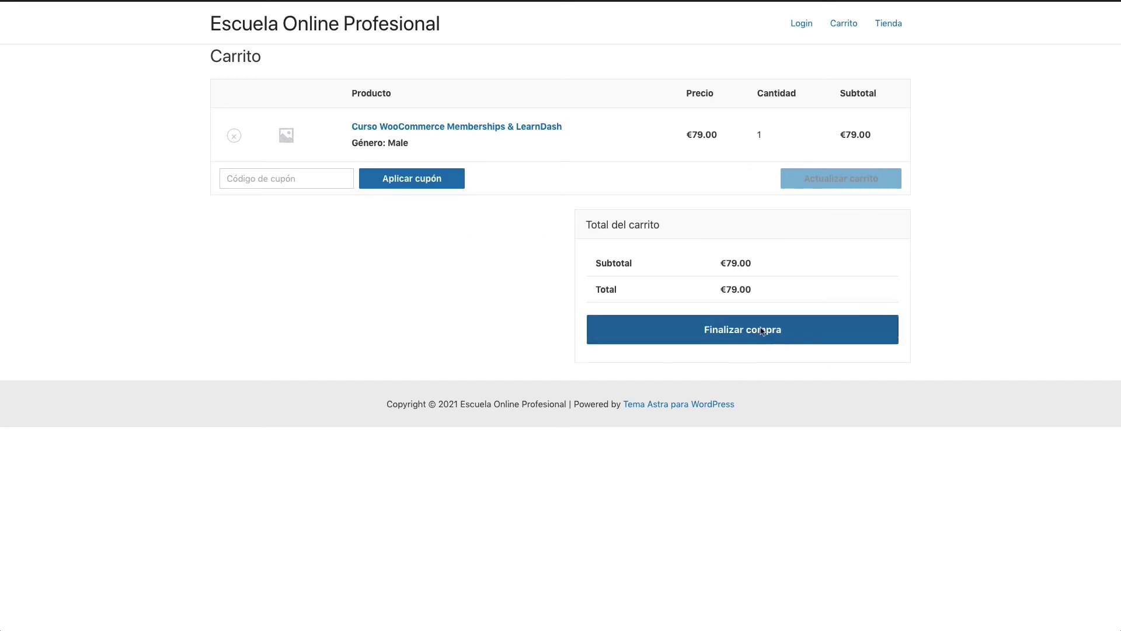
Step: At checkout, fill in the billing first and last name, company, street address, postcode and city
left_click(781, 336)
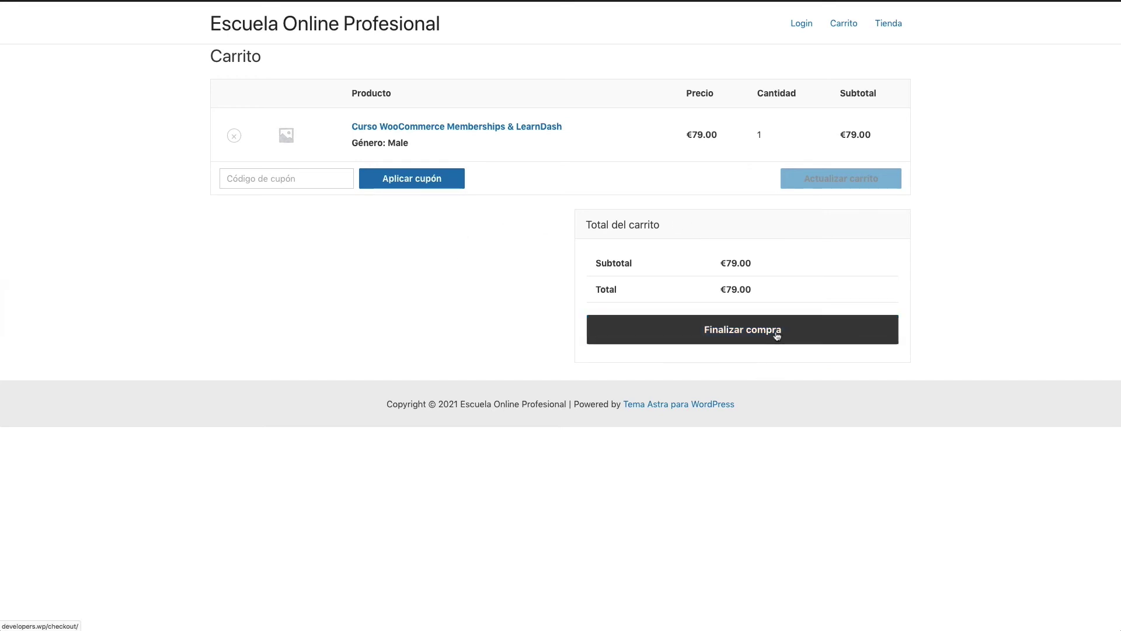
type("Mundo")
key("Tab")
type("Funnel")
key("Tab")
type("Mundo Funnel")
key("Tab")
key("Tab")
type("18002")
key("Tab")
type("Granada")
Step: Enter the billing phone and e-mail, accept the terms, and place the €79.00 order
scroll(256, 448, "down", 3)
left_click(256, 448)
type("321654987")
key("Tab")
scroll(681, 541, "down", 2)
scroll(681, 541, "up", 3)
left_click(655, 476)
left_click(805, 520)
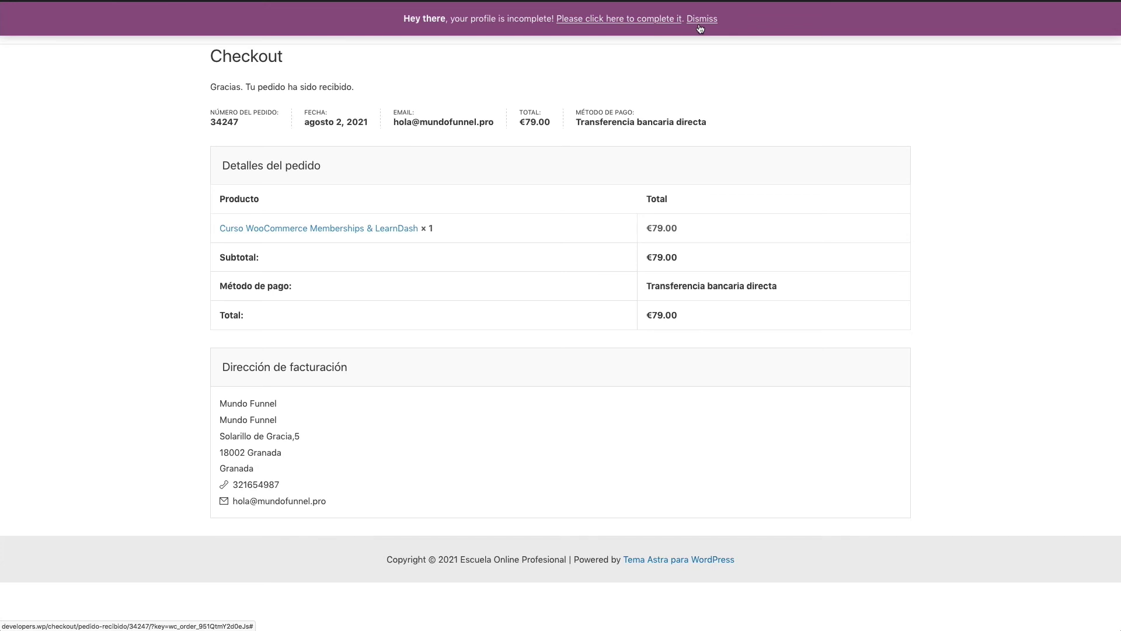
left_click(700, 30)
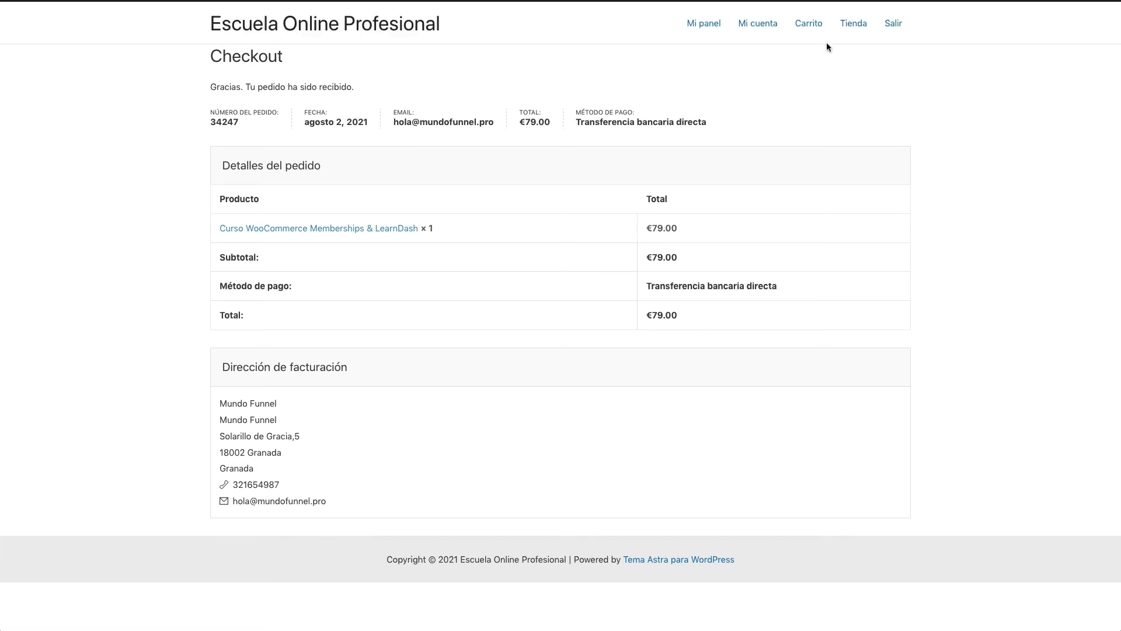
Step: In Mi cuenta, review the customer's Pedidos and Memberships
left_click(759, 32)
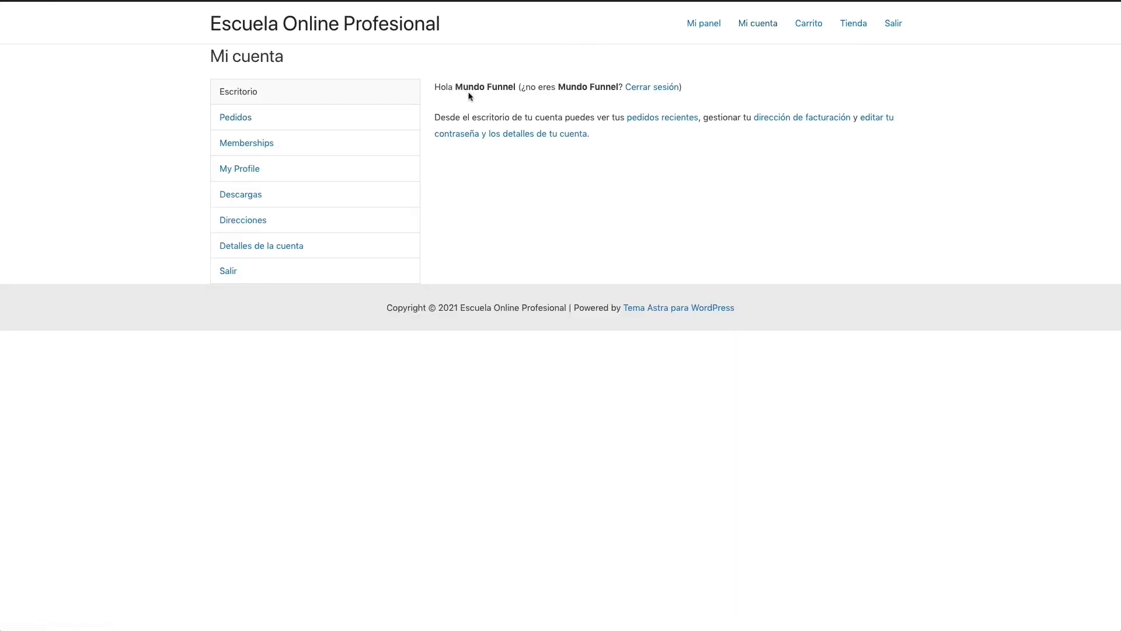
left_click(247, 124)
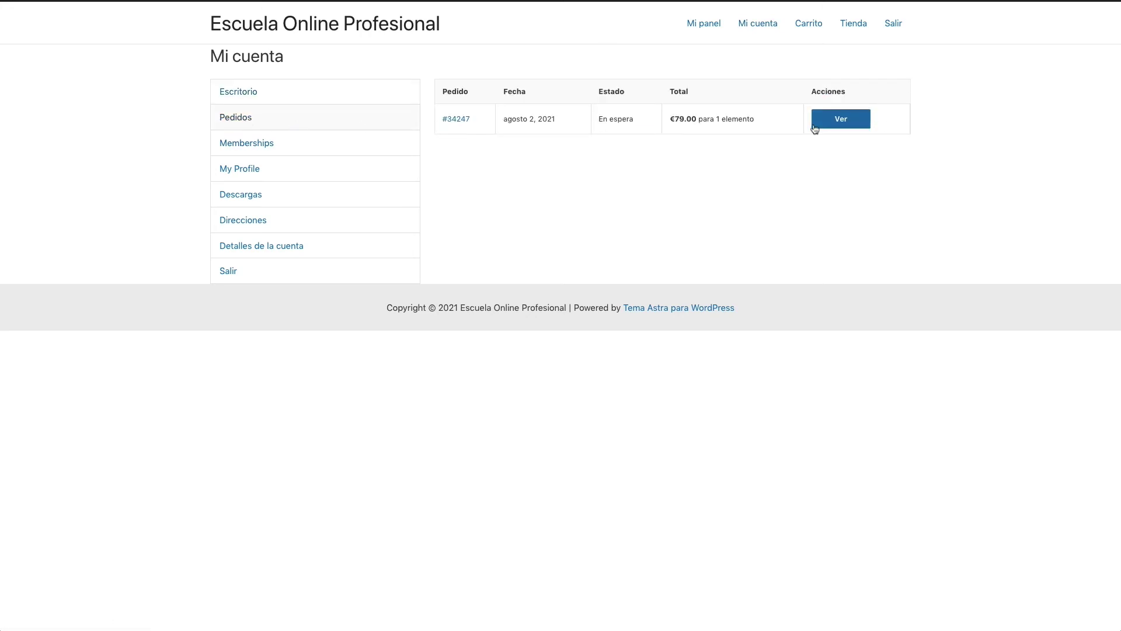
left_click(250, 146)
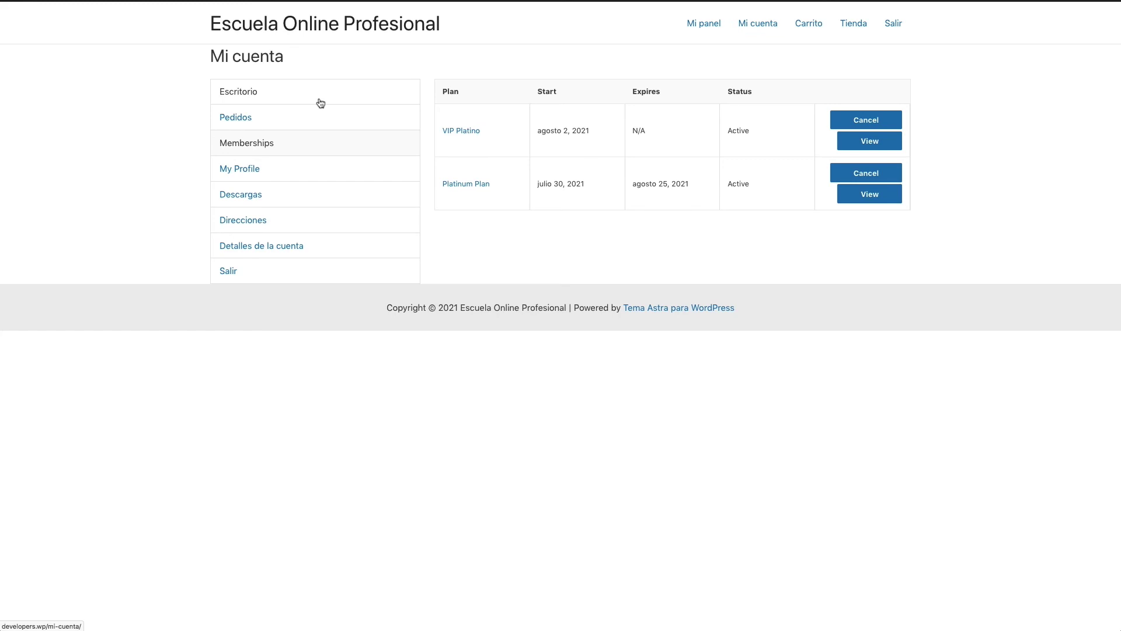
Step: Log out of the customer account and sign in with the saved administrator credentials
left_click(893, 27)
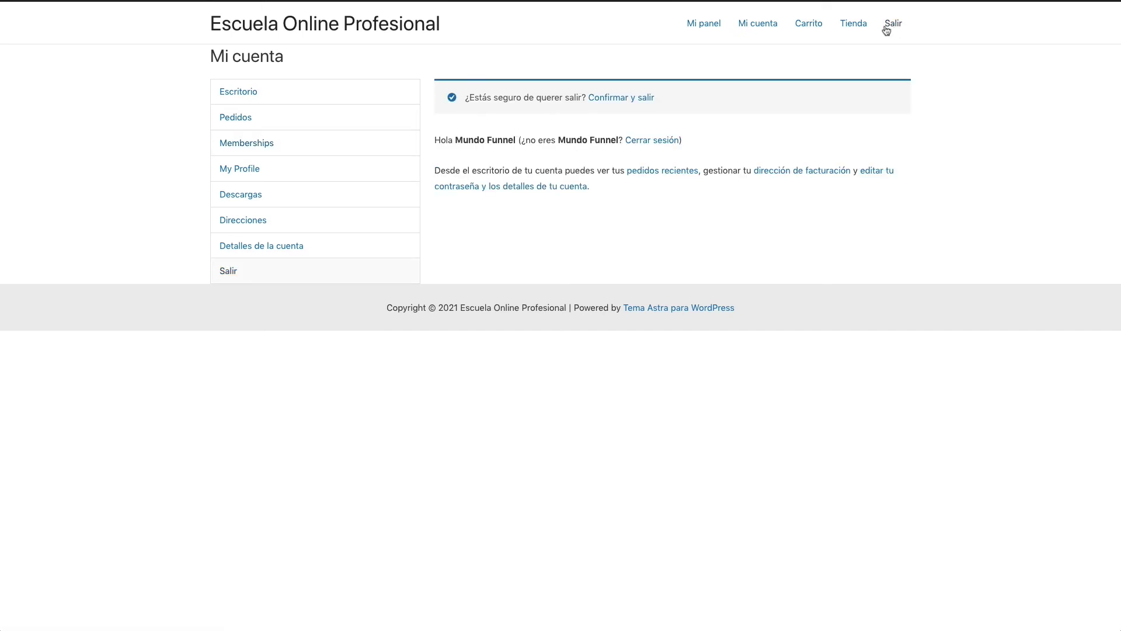
left_click(660, 140)
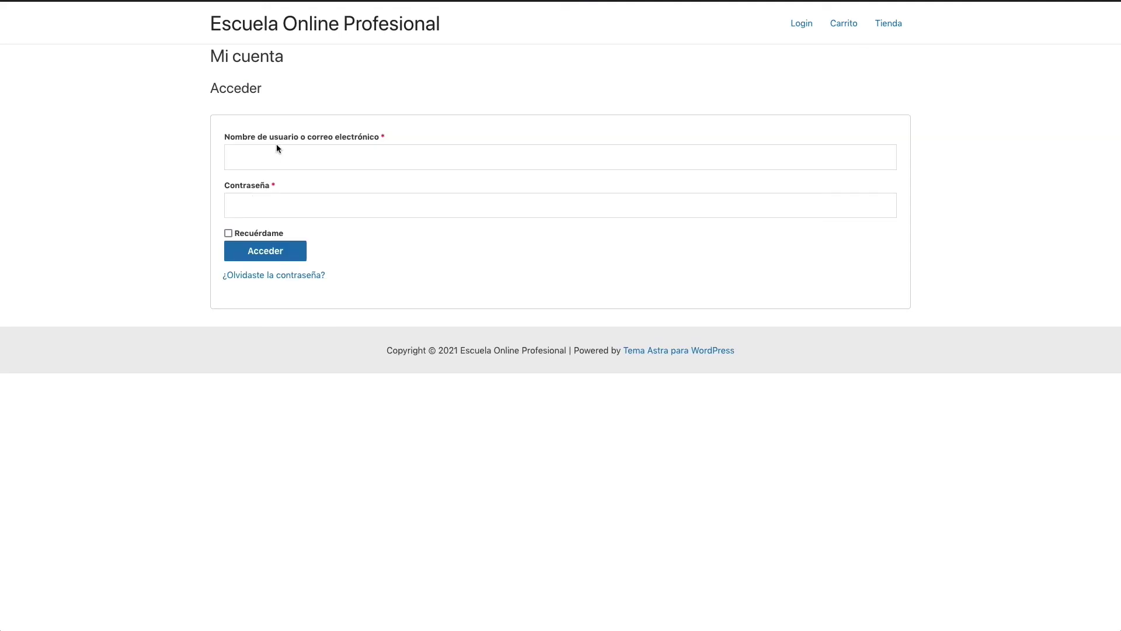
left_click(262, 167)
left_click(254, 199)
left_click(259, 256)
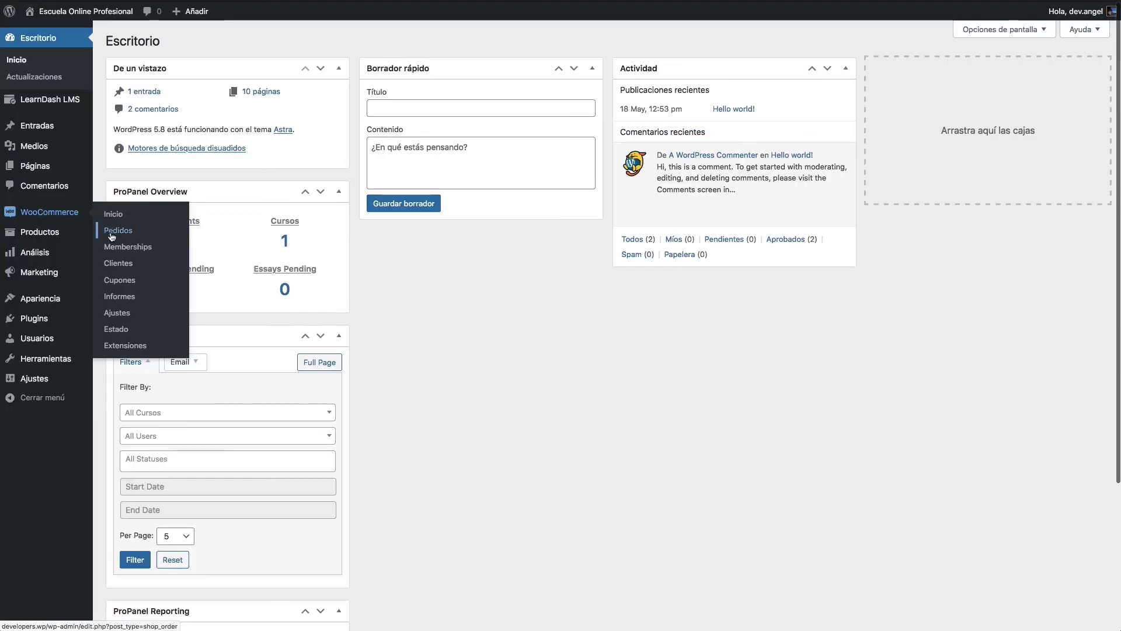
Step: Open the test order in WooCommerce > Pedidos, set its status to Completado, and update it
left_click(111, 231)
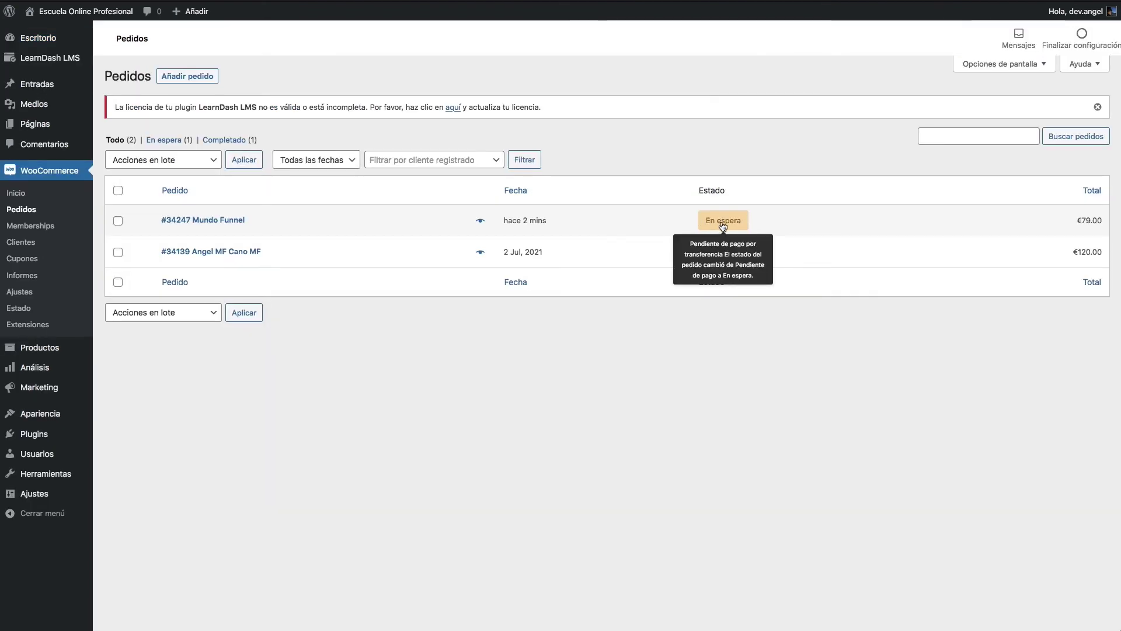
left_click(118, 221)
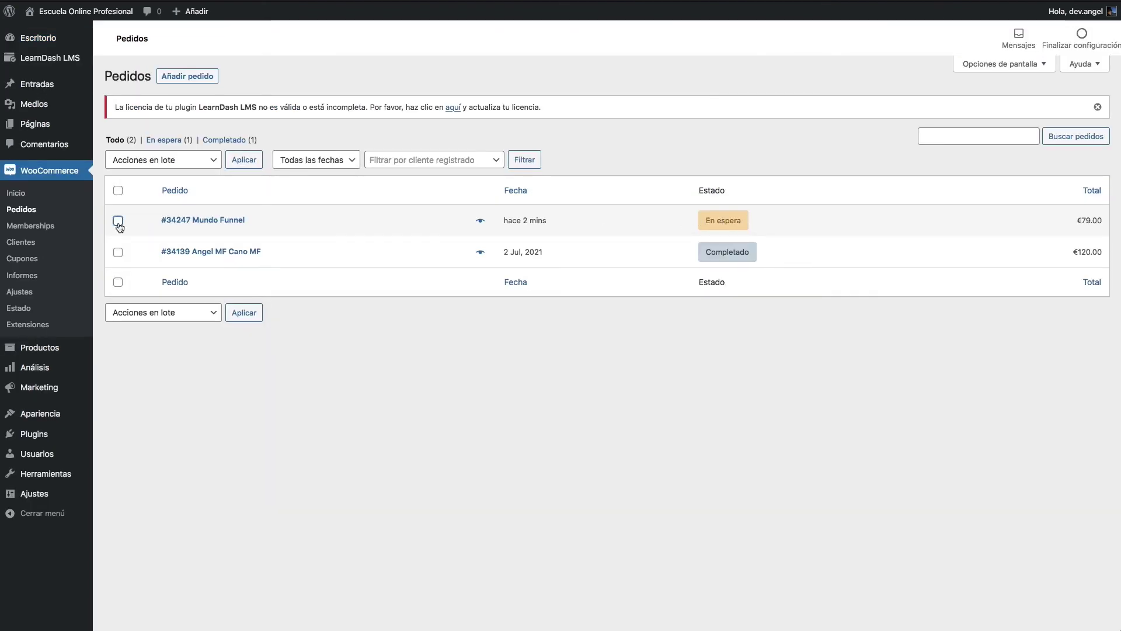
left_click(478, 226)
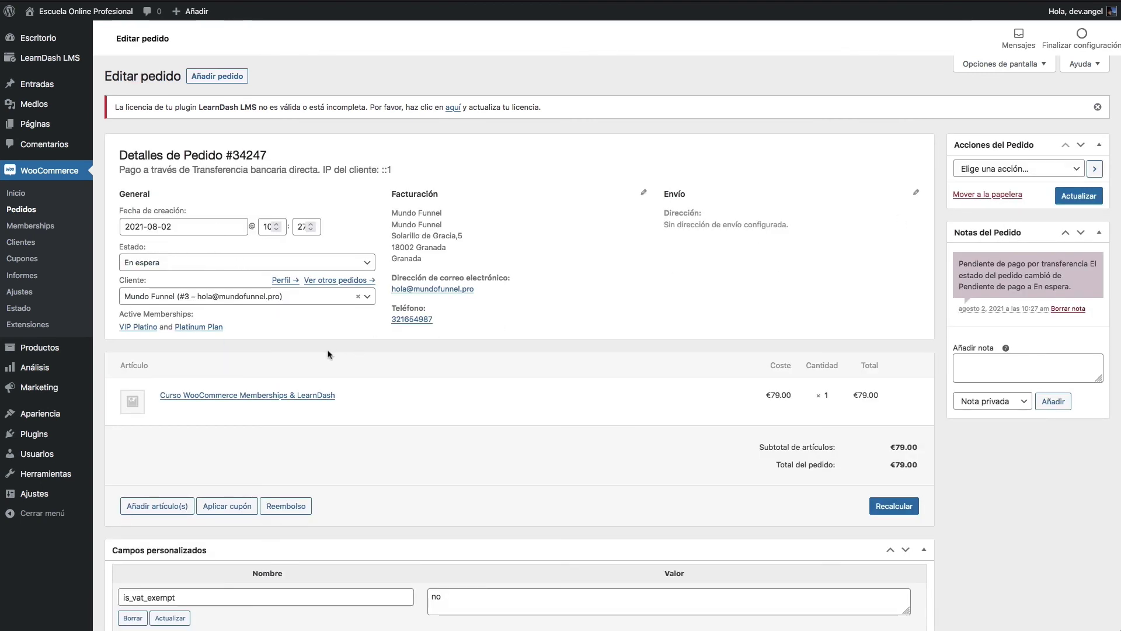
left_click(175, 261)
left_click(205, 343)
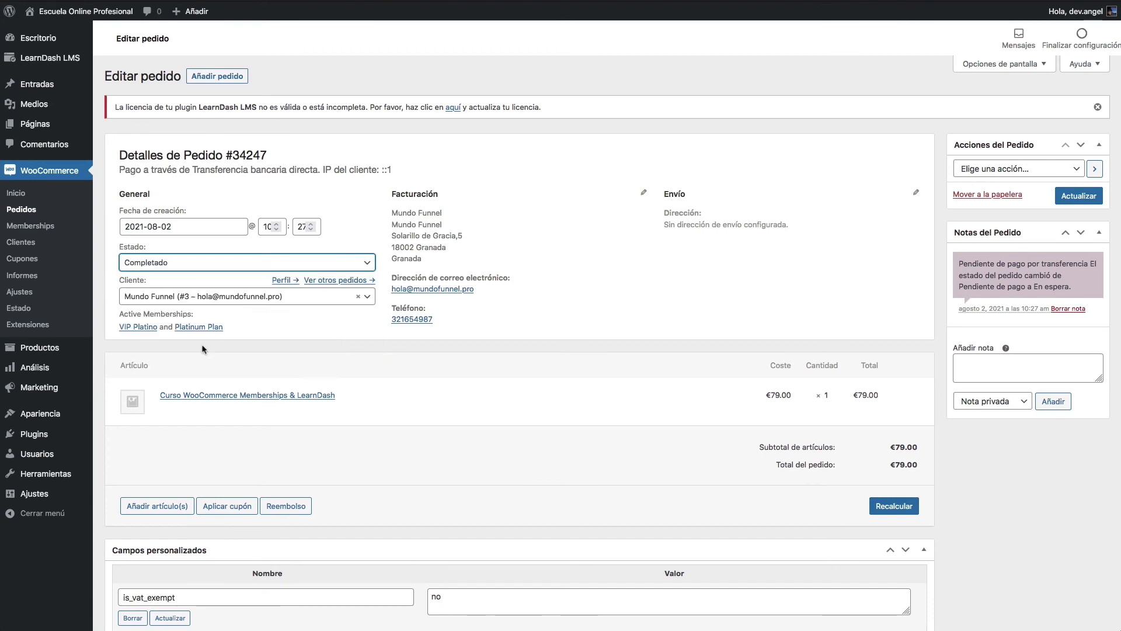
left_click(314, 350)
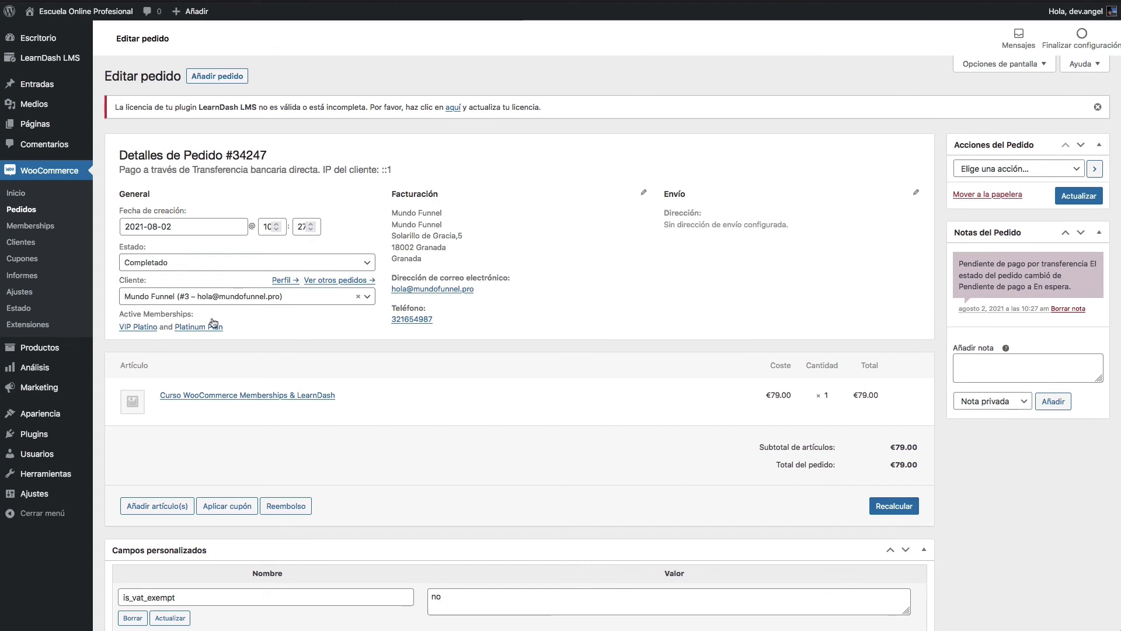
left_click(1070, 199)
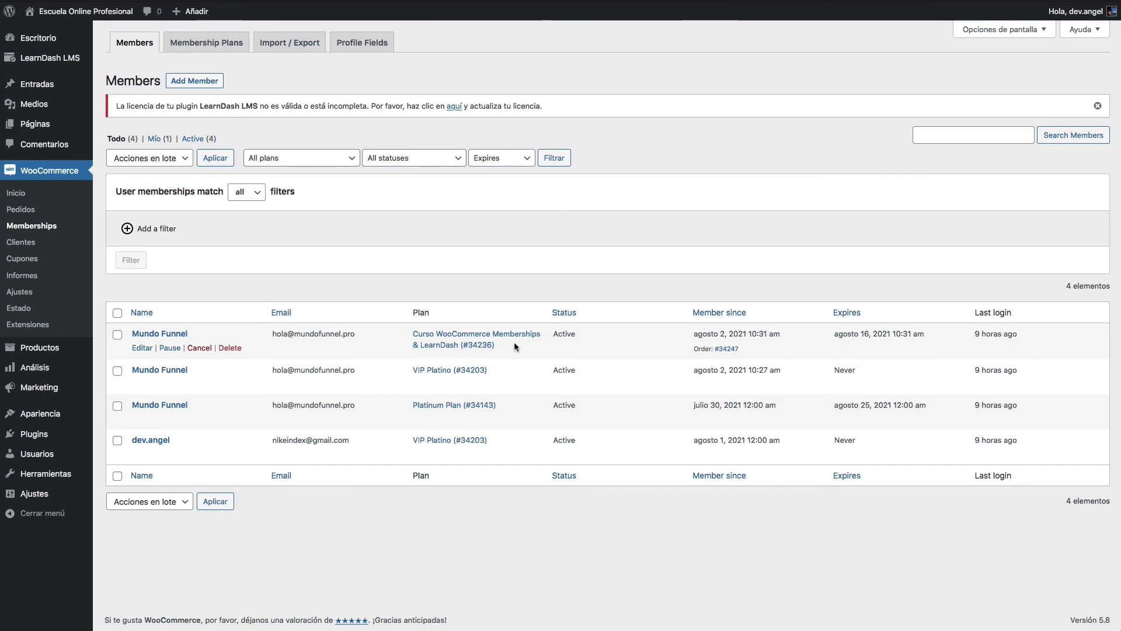
mouse_move(59, 434)
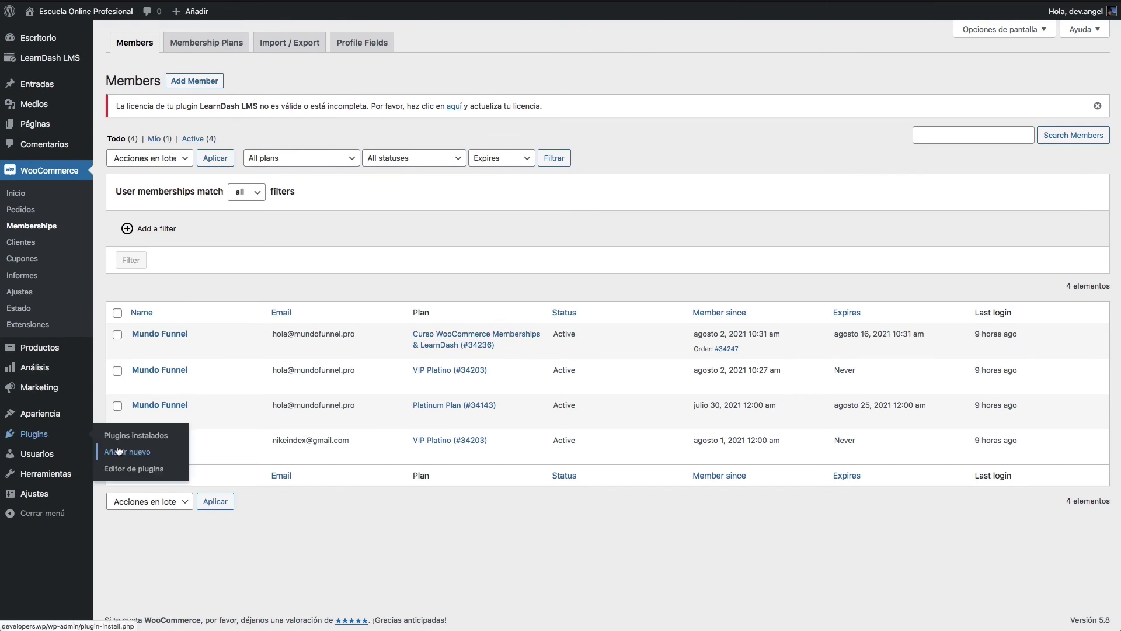
Step: From Usuarios > Todos los usuarios, switch into the test customer's account with Cambiar a
left_click(112, 451)
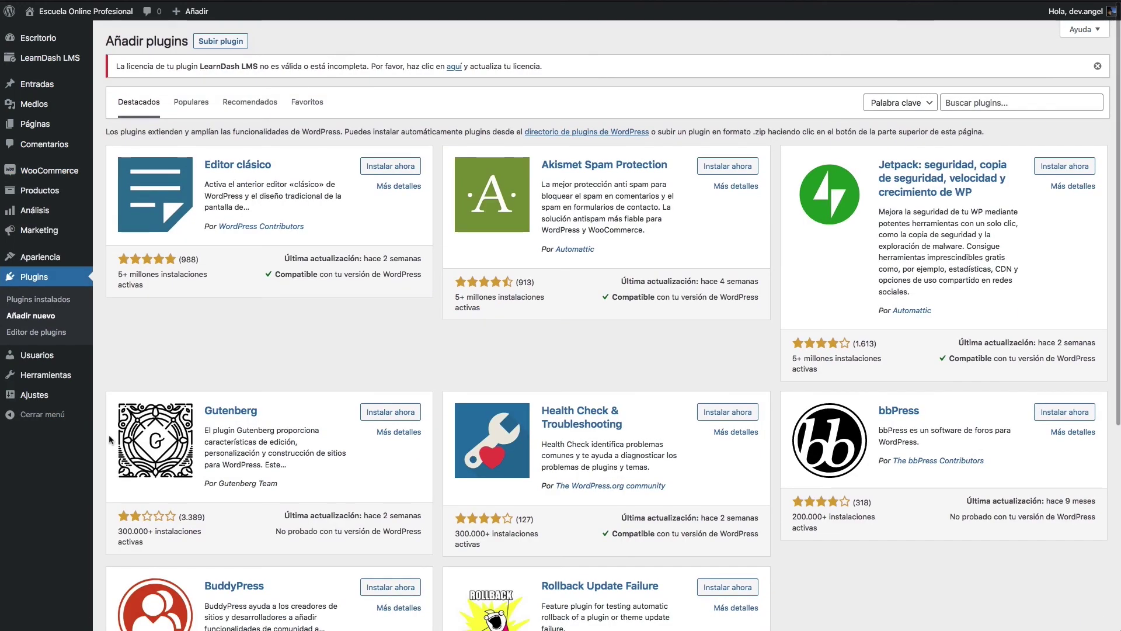
left_click(52, 306)
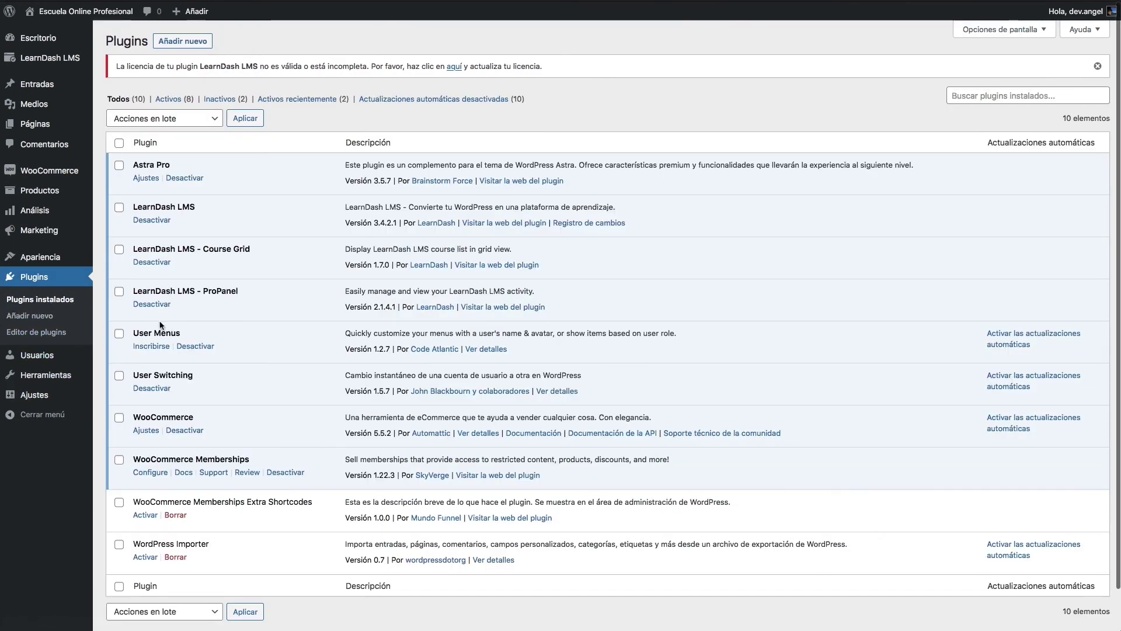
mouse_move(61, 362)
left_click(126, 358)
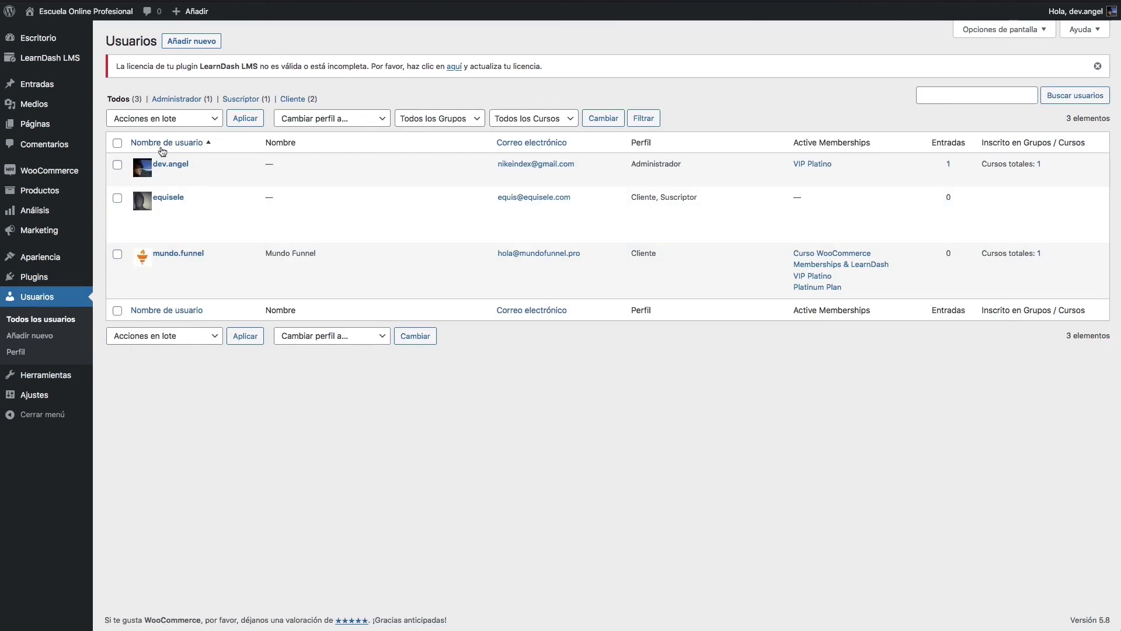
mouse_move(153, 259)
left_click(194, 290)
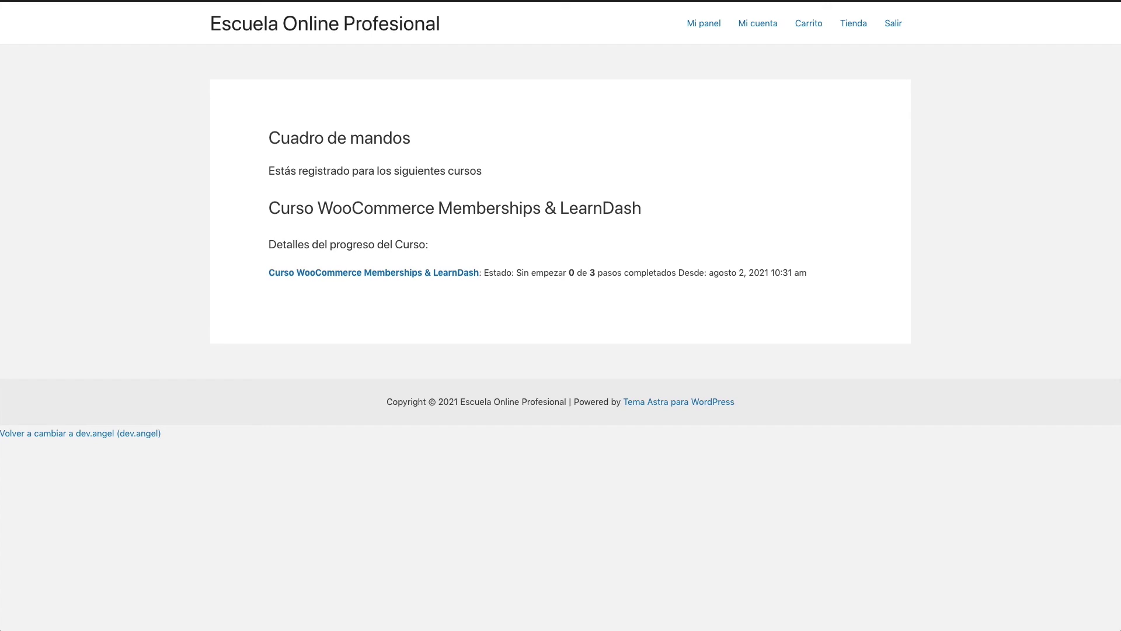
Step: Open the enrolled course, then view the customer's memberships under Mi cuenta
left_click(278, 216)
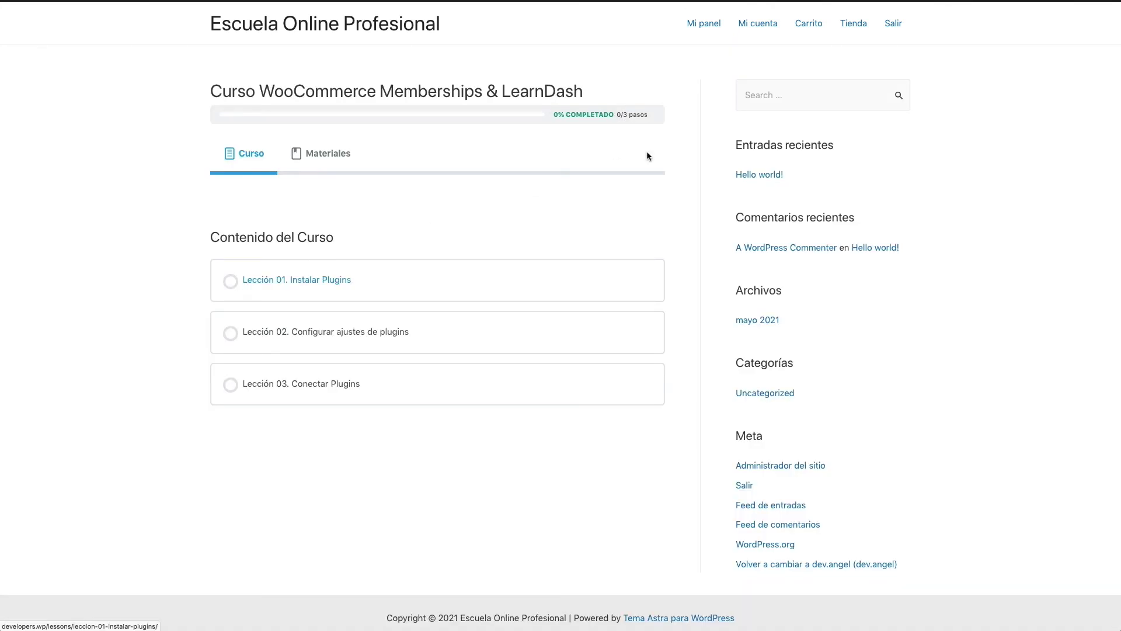
left_click(752, 30)
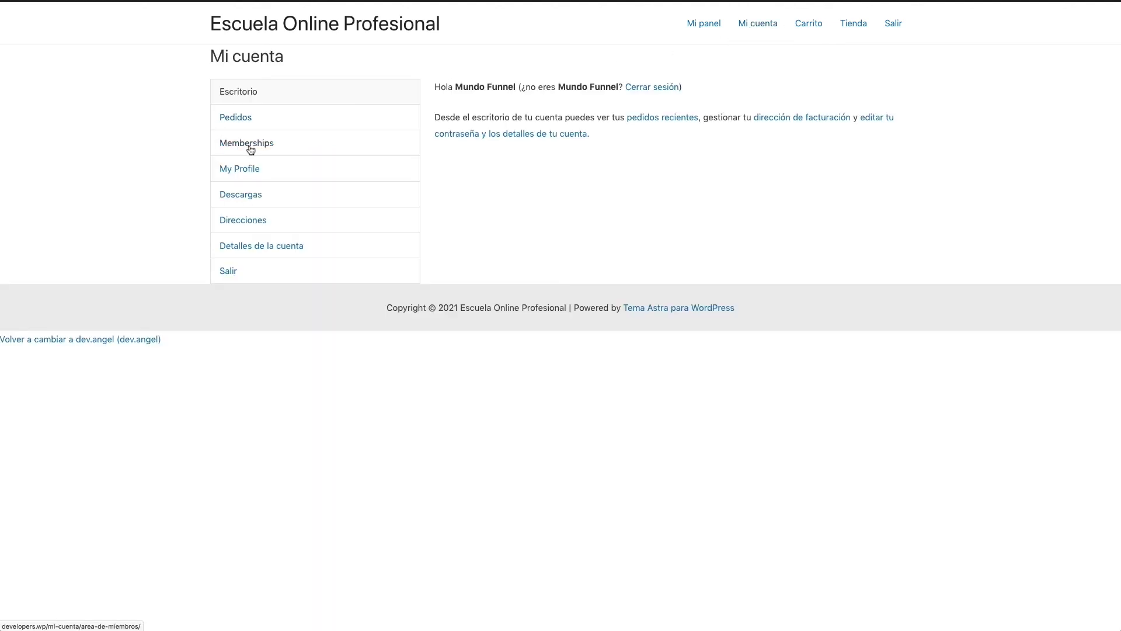
left_click(302, 132)
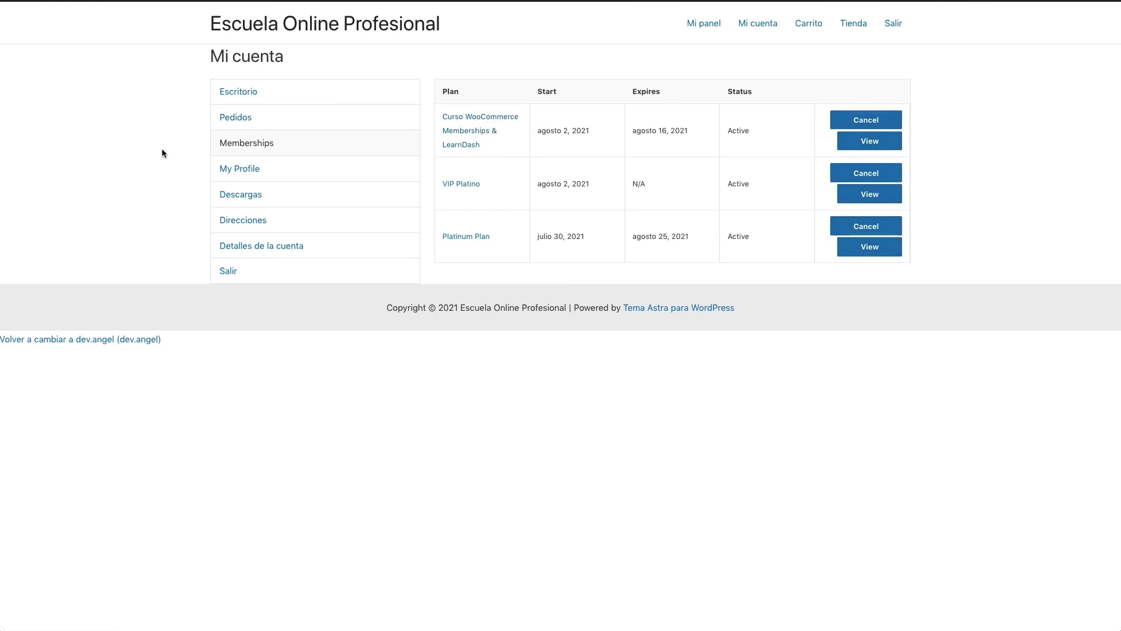
Step: In My Profile, set Cómo nos conociste to Recomendación de un amigo and save
left_click(243, 170)
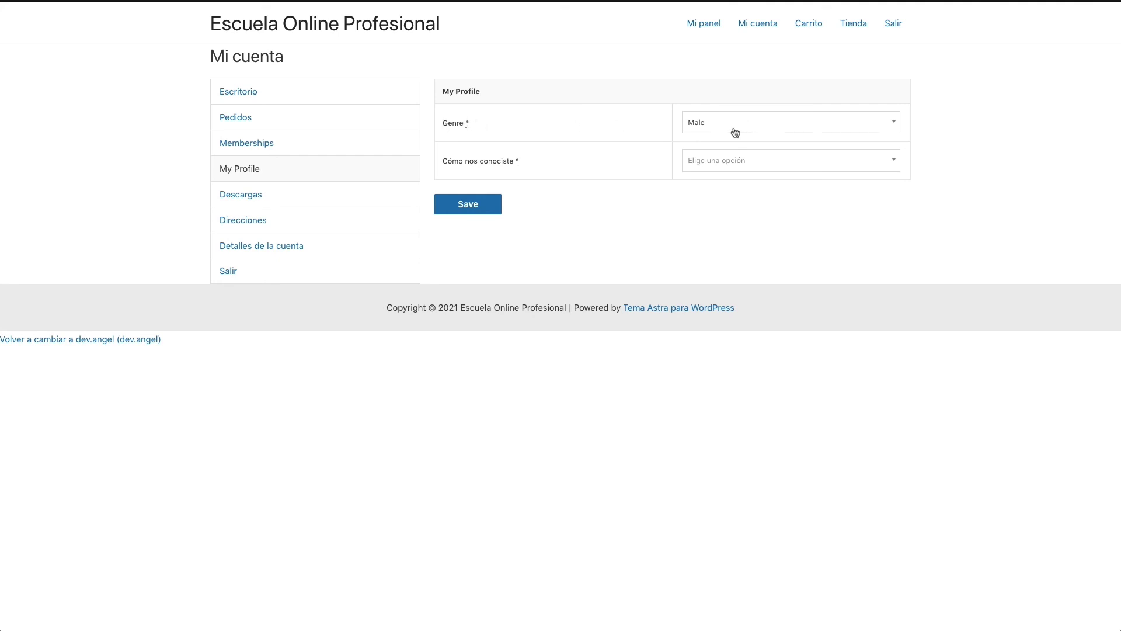
left_click(733, 161)
left_click(739, 271)
left_click(468, 204)
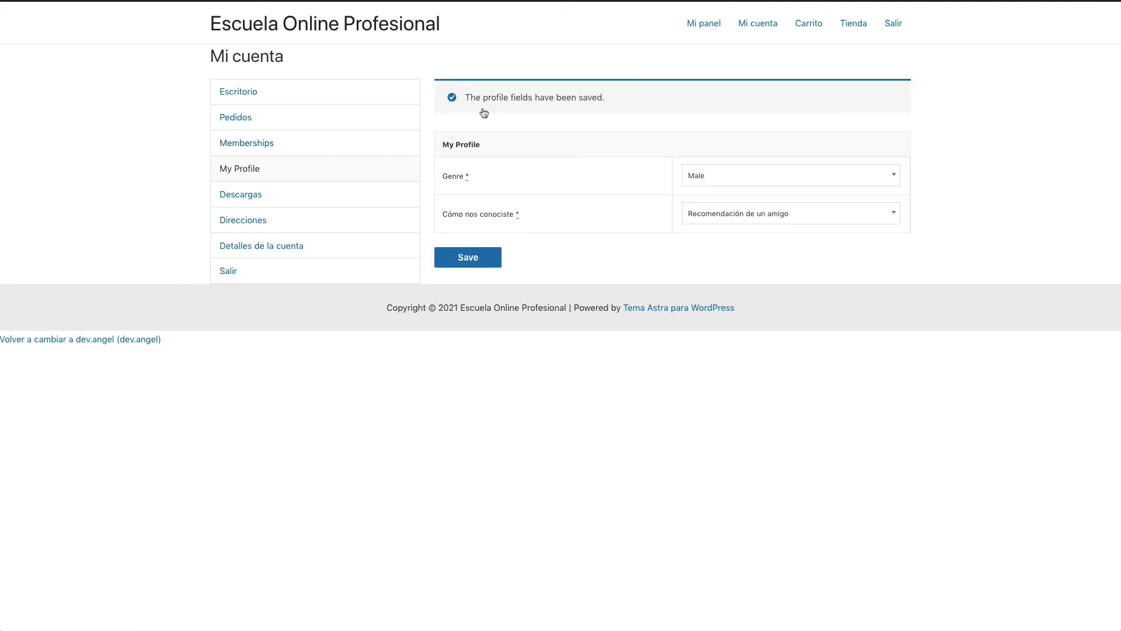